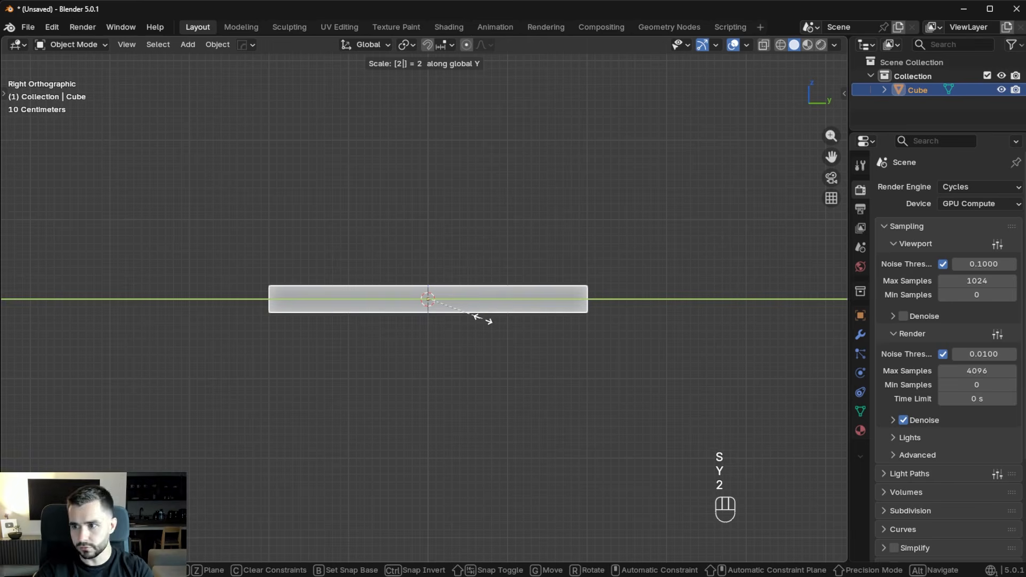
Add a centred loop cut across the stretched slab and bevel it into a middle band with an offset of about 0.36 m.
{"action": "middle_click_drag", "start_coordinate": [483, 319], "coordinate": [543, 339]}
{"action": "key", "text": "Tab"}
{"action": "middle_click_drag", "start_coordinate": [470, 392], "coordinate": [457, 340]}
{"action": "key", "text": "ctrl+r"}
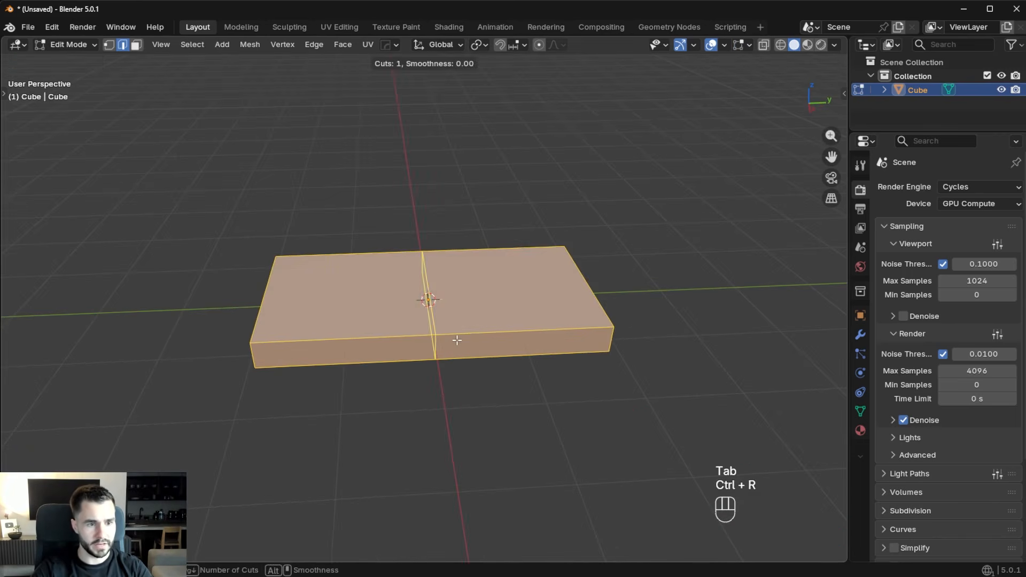
{"action": "left_click", "coordinate": [457, 340]}
{"action": "right_click", "coordinate": [509, 394]}
{"action": "key", "text": "ctrl+b"}
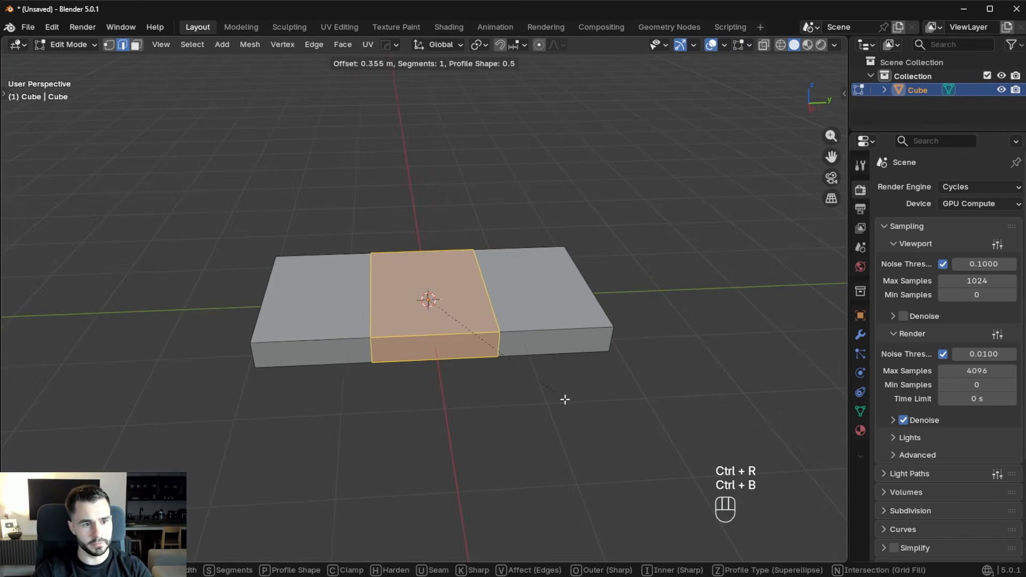
{"action": "left_click", "coordinate": [571, 399]}
Extrude the top face of the slab's middle band upward by about 0.75 m.
{"action": "key", "text": "Tab"}
{"action": "left_click", "coordinate": [449, 295]}
{"action": "middle_click_drag", "start_coordinate": [527, 357], "coordinate": [587, 327]}
{"action": "key", "text": "e"}
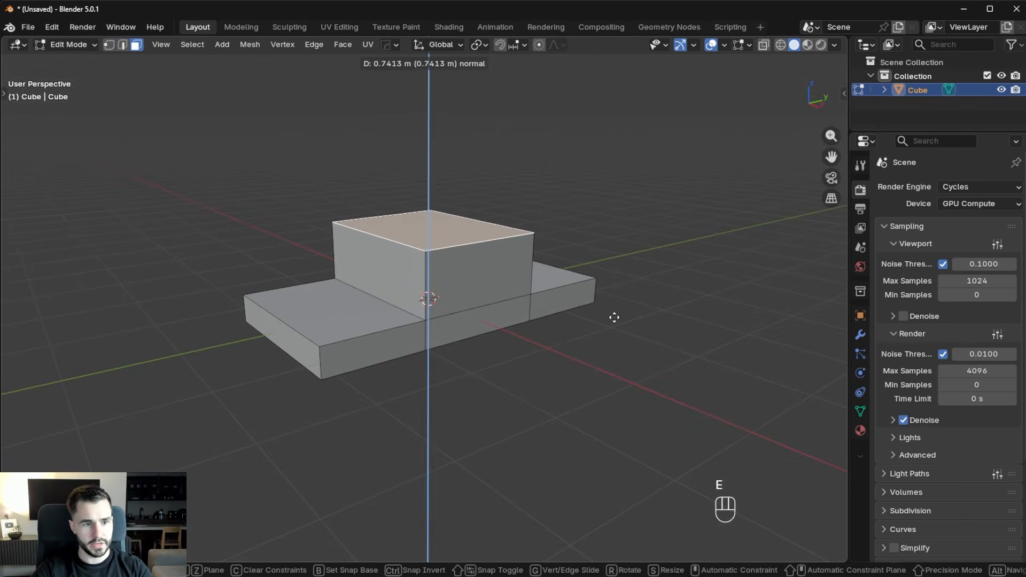
{"action": "left_click", "coordinate": [619, 314]}
Switch the mesh to edge selection with the long side of the stepped block in view.
{"action": "middle_click_drag", "start_coordinate": [618, 314], "coordinate": [328, 345]}
{"action": "scroll", "coordinate": [327, 346], "scroll_direction": "up", "scroll_amount": 4}
{"action": "key", "text": "Tab"}
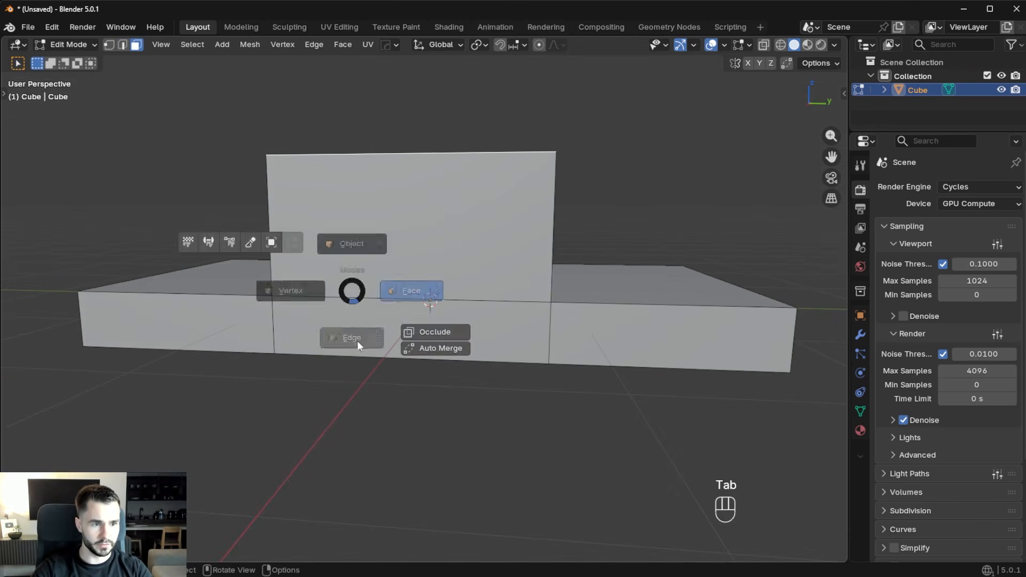
{"action": "key", "text": "ctrl+x"}
{"action": "key", "text": "ctrl+x"}
{"action": "key", "text": "ctrl+z"}
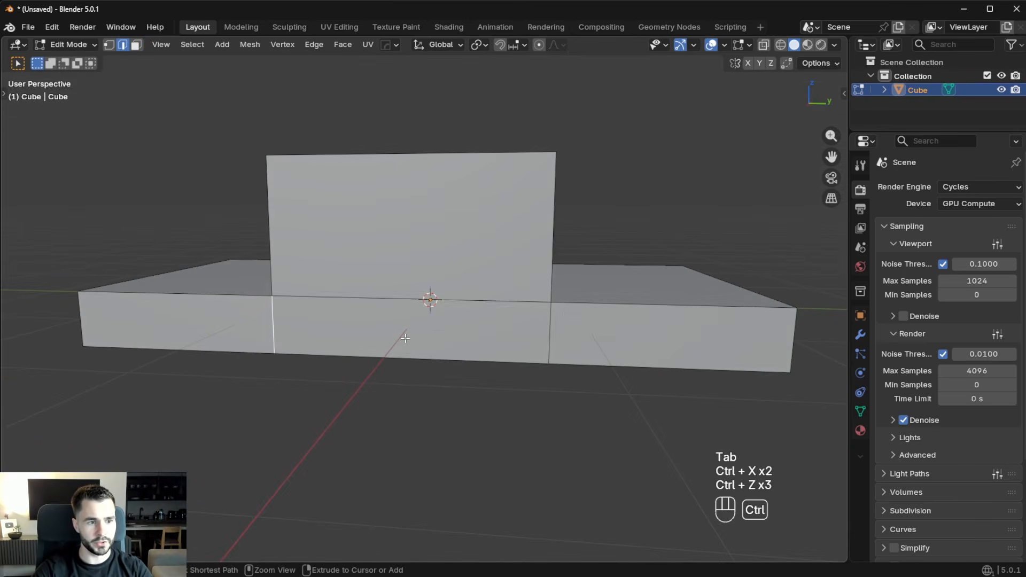
{"action": "key", "text": "a"}
{"action": "key", "text": "ctrl+z"}
{"action": "key", "text": "ctrl+z"}
Select the whole mesh and clean up its redundant edges with Limited Dissolve.
{"action": "key", "text": "a"}
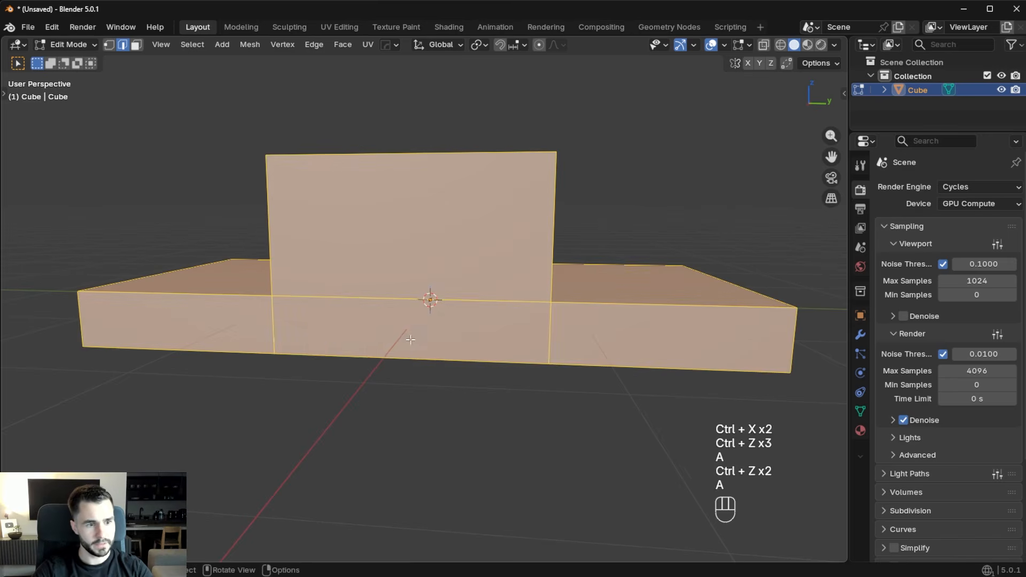
{"action": "key", "text": "x"}
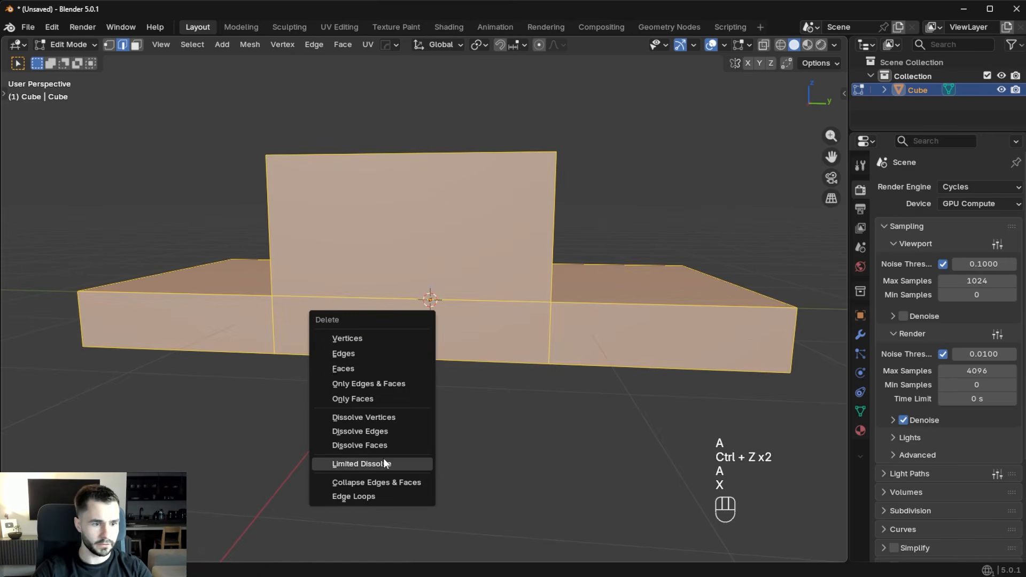
{"action": "left_click", "coordinate": [383, 463]}
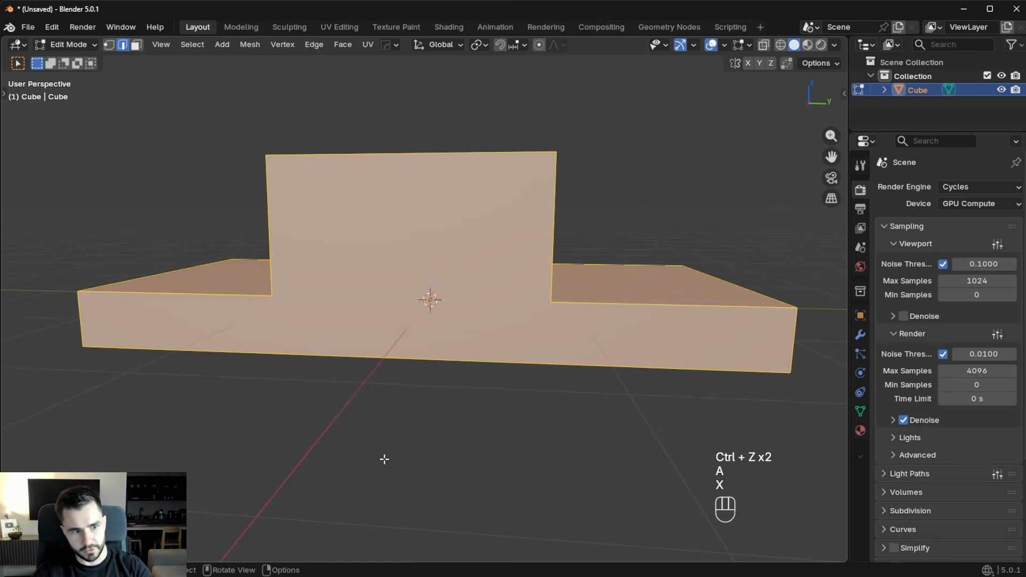
Select the four vertical edges at the outer corners of the base and try a bevel on them.
{"action": "middle_click_drag", "start_coordinate": [449, 411], "coordinate": [481, 304]}
{"action": "scroll", "coordinate": [435, 293], "scroll_direction": "down", "scroll_amount": 5}
{"action": "middle_click_drag", "start_coordinate": [464, 266], "coordinate": [507, 276]}
{"action": "scroll", "coordinate": [461, 291], "scroll_direction": "up", "scroll_amount": 4}
{"action": "key", "text": "Tab"}
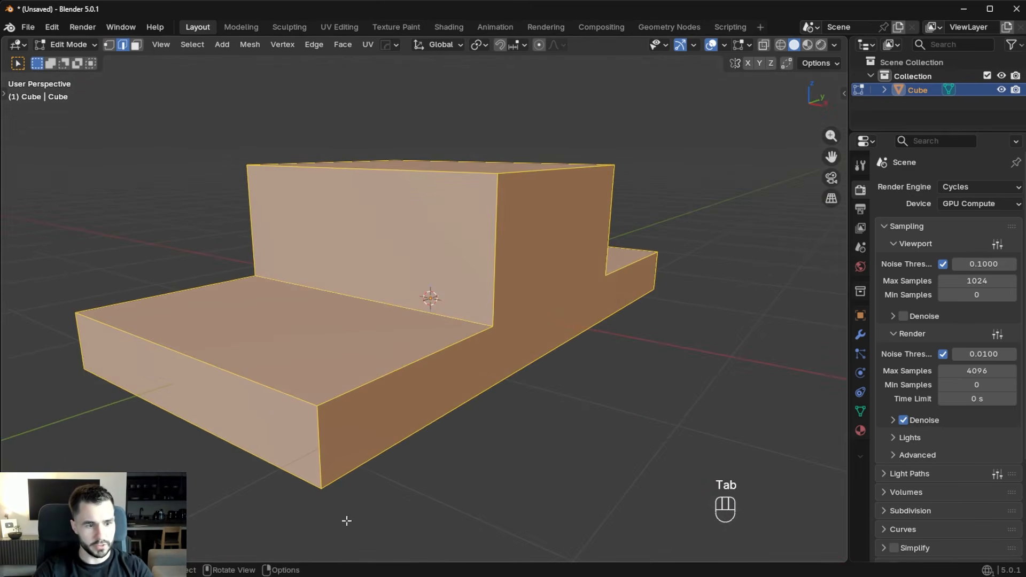
{"action": "left_click", "coordinate": [321, 425], "text": "ctrl+alt"}
{"action": "middle_click_drag", "start_coordinate": [325, 421], "coordinate": [503, 478]}
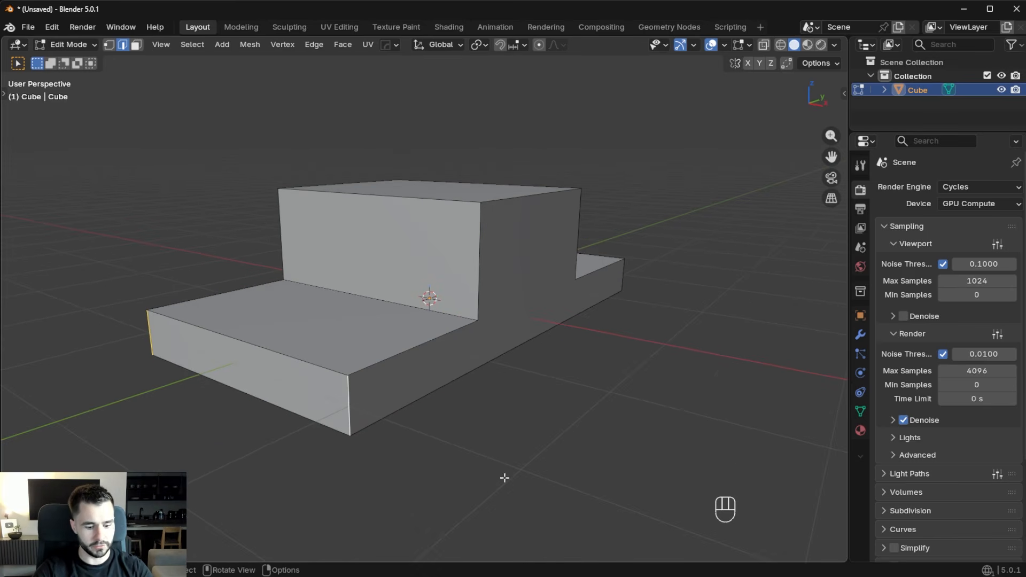
{"action": "middle_click_drag", "start_coordinate": [627, 435], "coordinate": [543, 371]}
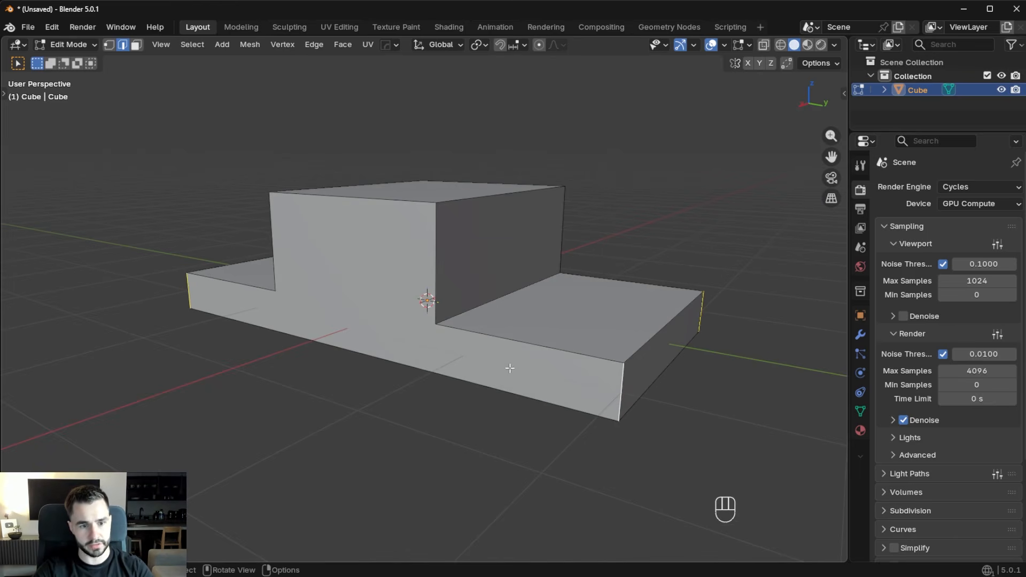
{"action": "middle_click_drag", "start_coordinate": [522, 373], "coordinate": [176, 326]}
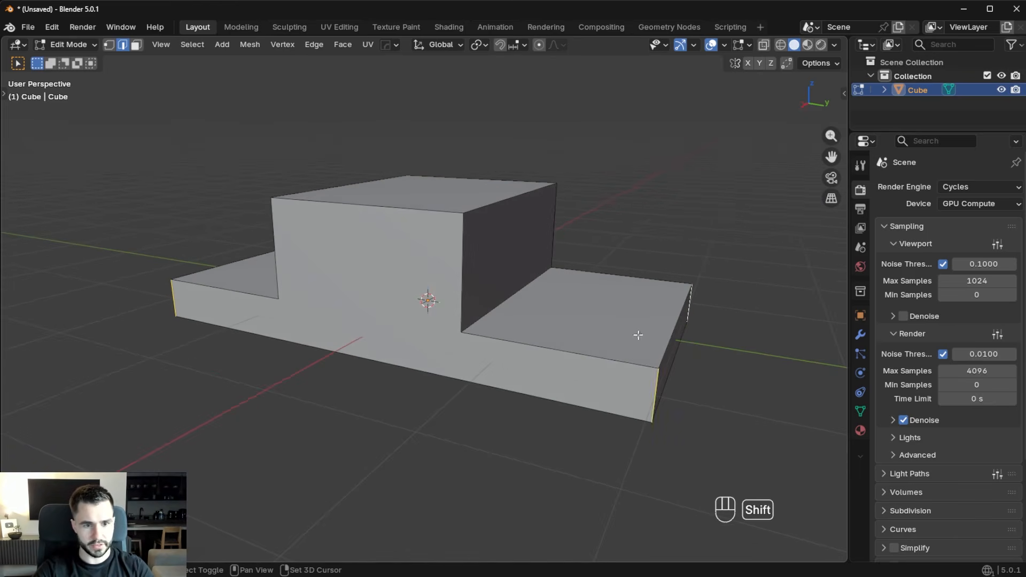
{"action": "middle_click_drag", "start_coordinate": [687, 309], "coordinate": [392, 390]}
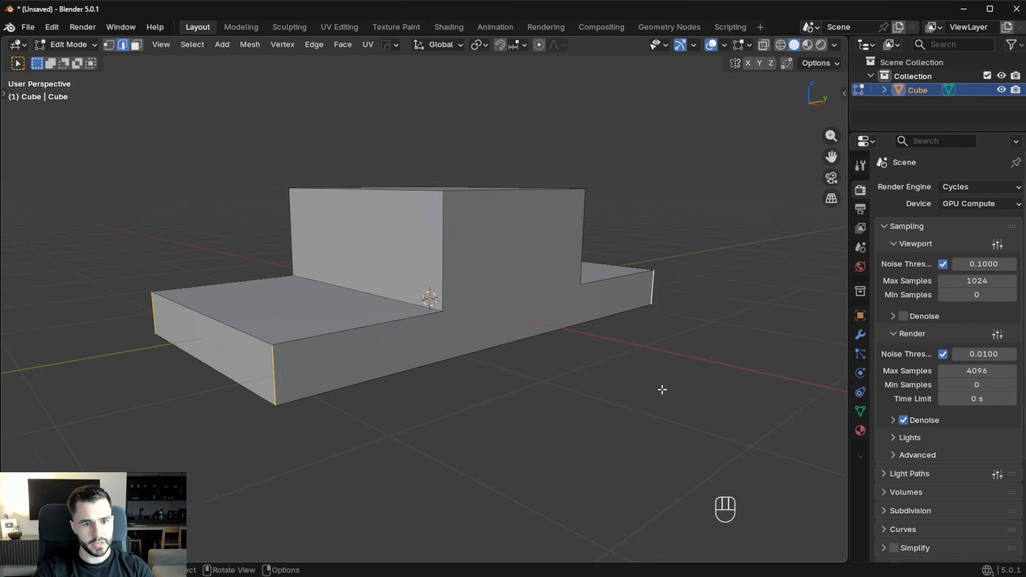
{"action": "middle_click_drag", "start_coordinate": [670, 372], "coordinate": [611, 390]}
{"action": "key", "text": "ctrl+b"}
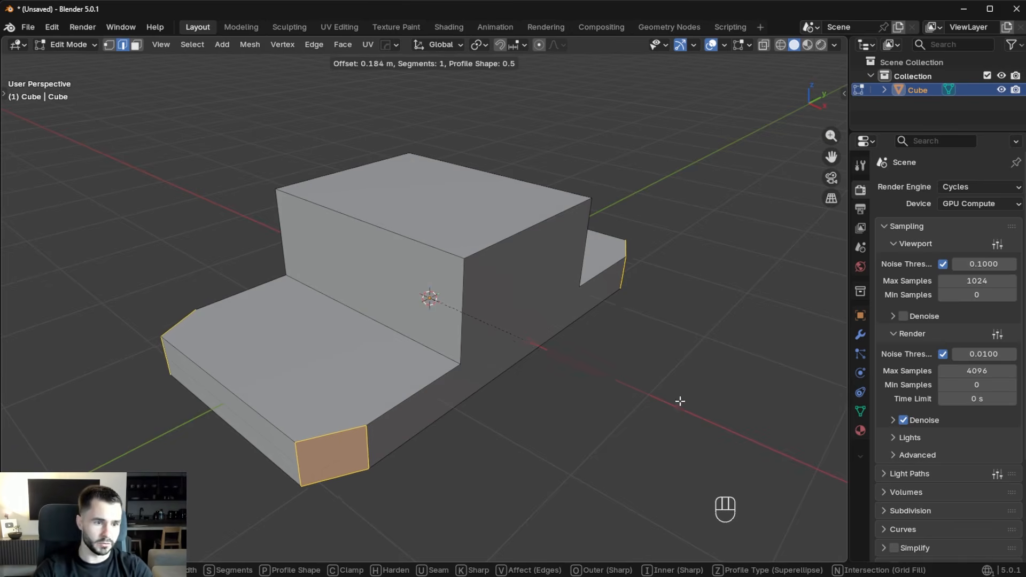
{"action": "key", "text": "Escape"}
Return to Object Mode, check the object's transform values and apply its scale.
{"action": "key", "text": "Tab"}
{"action": "left_click", "coordinate": [725, 330]}
{"action": "key", "text": "n"}
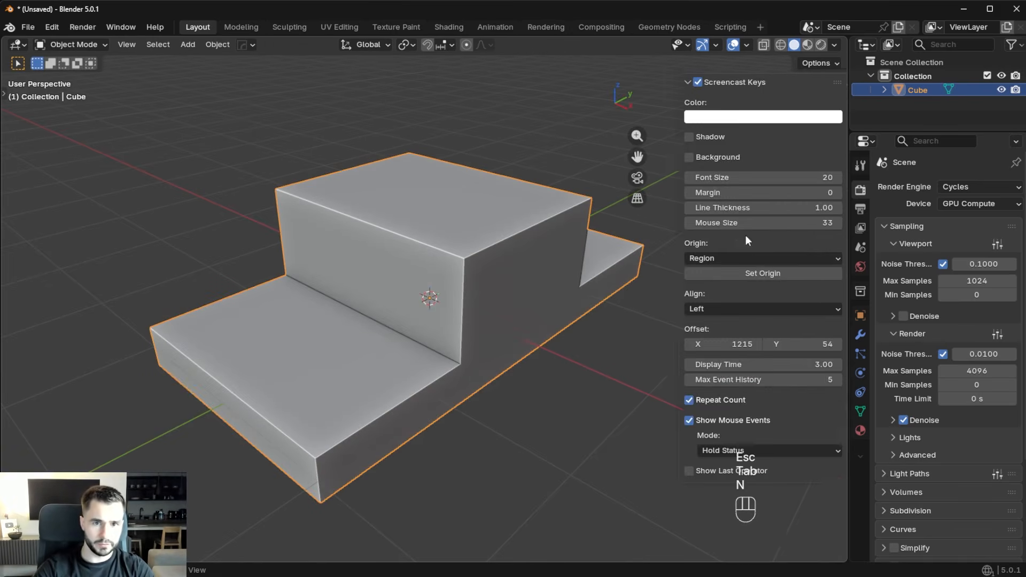
{"action": "left_click", "coordinate": [838, 90]}
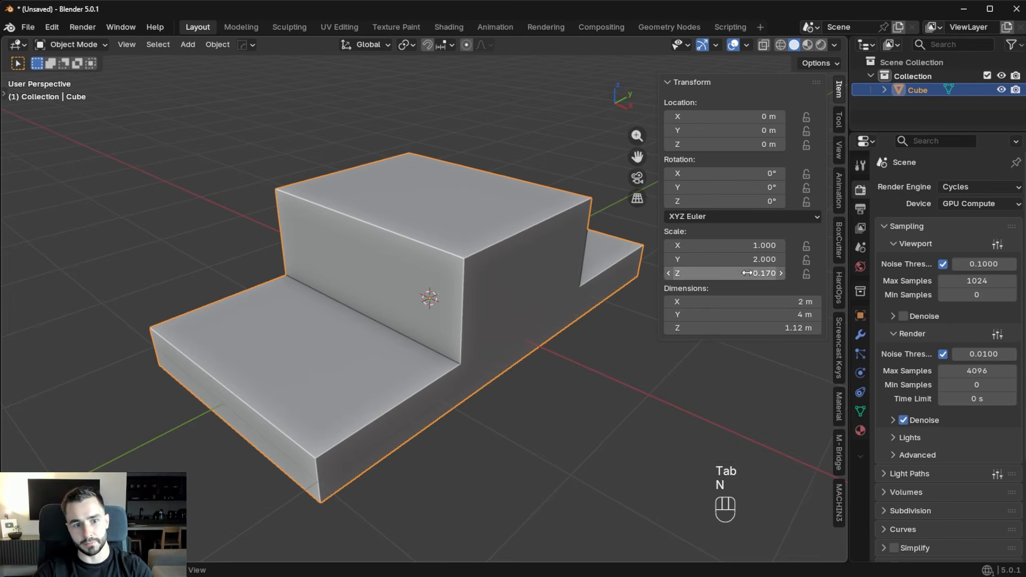
{"action": "key", "text": "ctrl+a"}
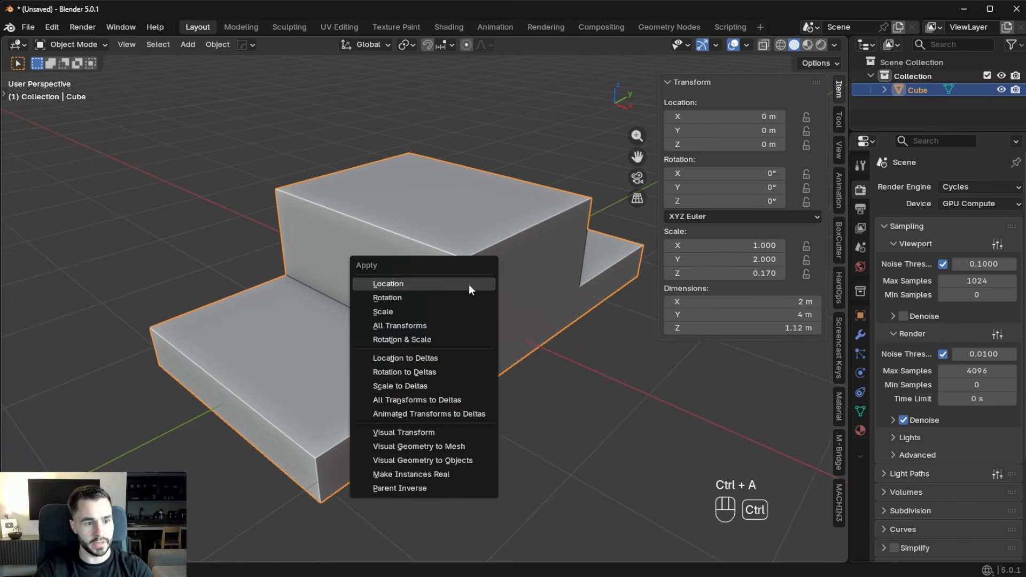
{"action": "left_click", "coordinate": [464, 312]}
{"action": "key", "text": "s"}
{"action": "key", "text": "z"}
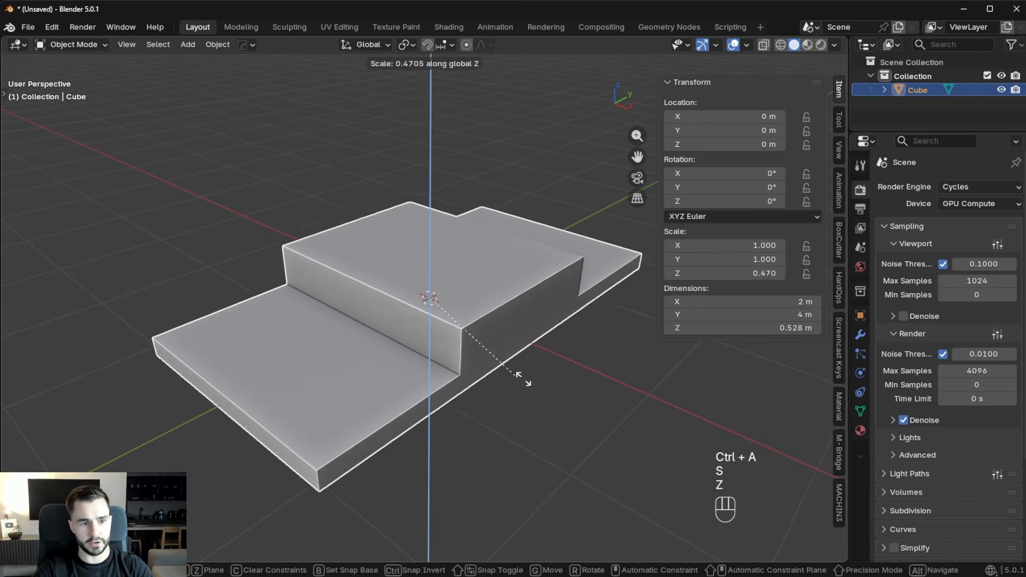
{"action": "key", "text": "Escape"}
Bevel the four vertical corner edges of the base in Edit Mode with 10 segments.
{"action": "key", "text": "n"}
{"action": "key", "text": "Tab"}
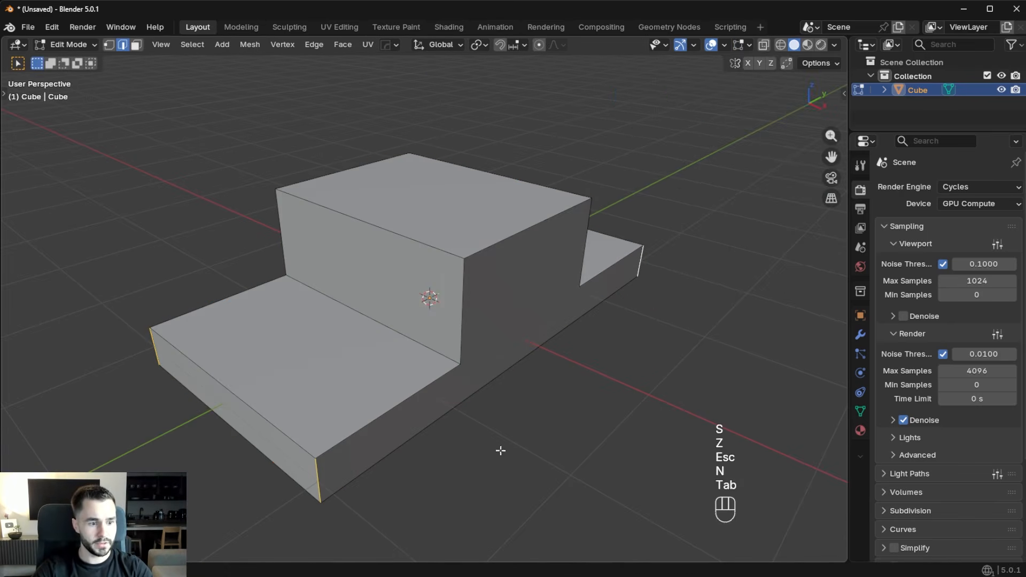
{"action": "key", "text": "ctrl+b"}
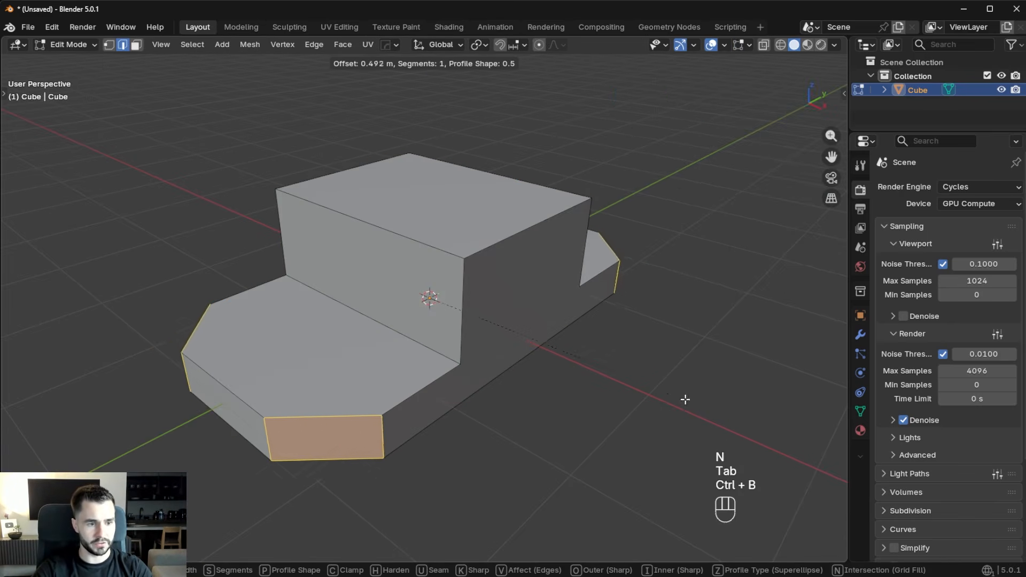
{"action": "scroll", "coordinate": [633, 414], "scroll_direction": "up", "scroll_amount": 9}
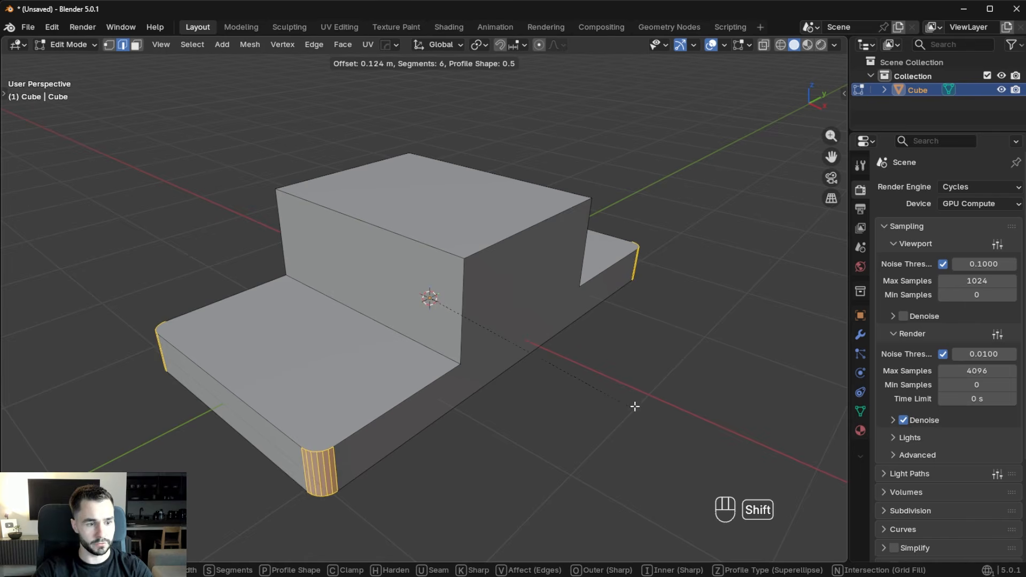
{"action": "left_click", "coordinate": [671, 401]}
Select the top and foot edges on one end of the raised block and try a bevel on them.
{"action": "middle_click_drag", "start_coordinate": [670, 402], "coordinate": [470, 375]}
{"action": "left_click", "coordinate": [370, 341]}
{"action": "middle_click_drag", "start_coordinate": [360, 237], "coordinate": [555, 369]}
{"action": "key", "text": "ctrl+b"}
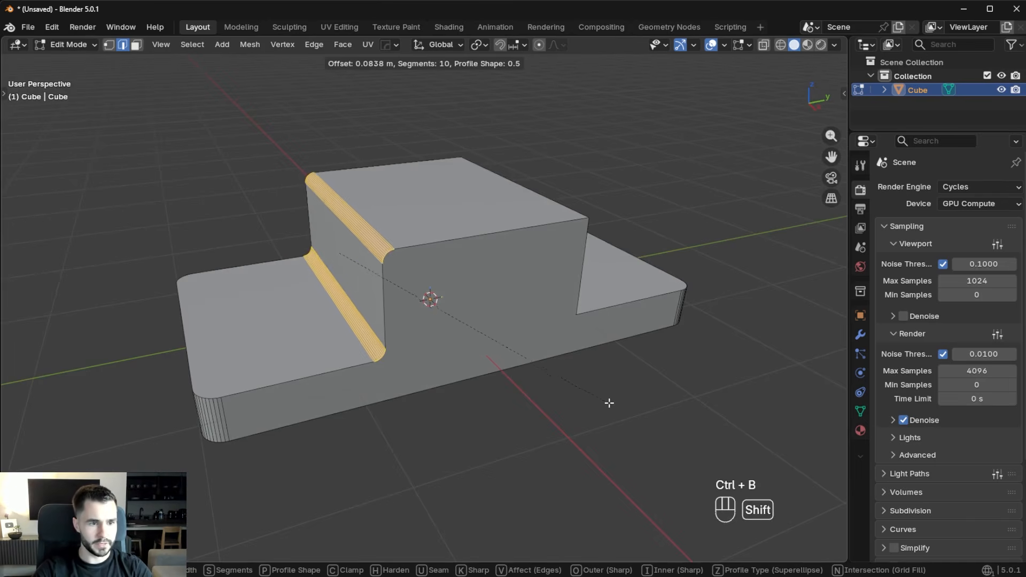
{"action": "key", "text": "Escape"}
Extend the selection to the raised block's edges on the opposite end and try the bevel again.
{"action": "middle_click_drag", "start_coordinate": [530, 261], "coordinate": [500, 306]}
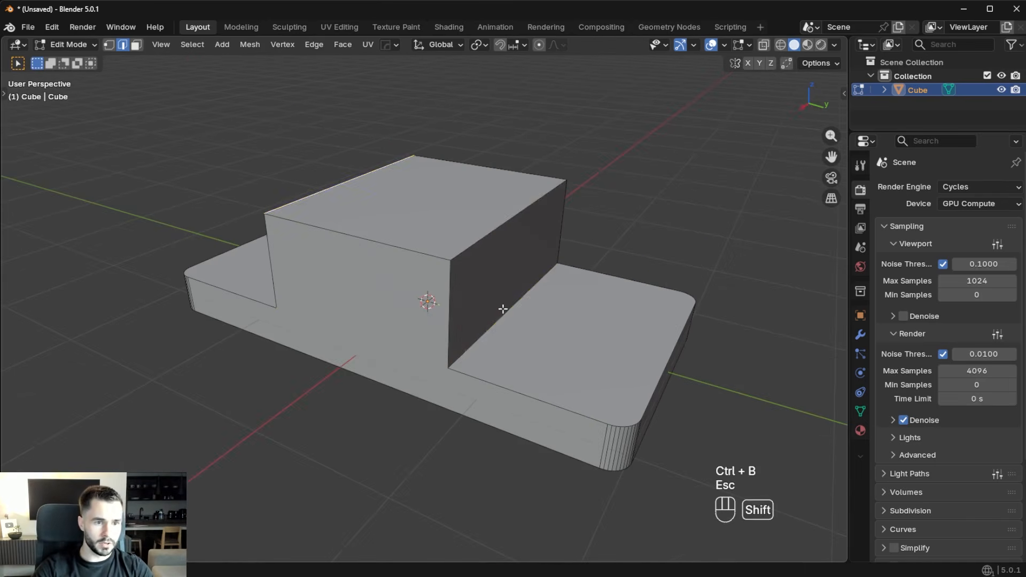
{"action": "key", "text": "ctrl+b"}
{"action": "key", "text": "Escape"}
{"action": "middle_click_drag", "start_coordinate": [628, 275], "coordinate": [650, 355]}
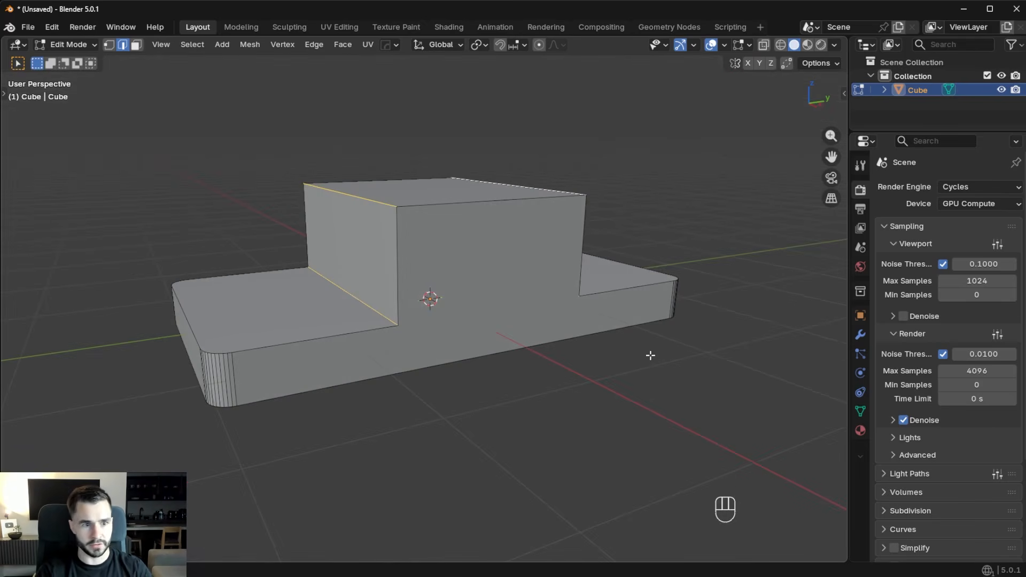
{"action": "left_click", "coordinate": [374, 201], "text": "shift"}
{"action": "middle_click_drag", "start_coordinate": [374, 201], "coordinate": [527, 321]}
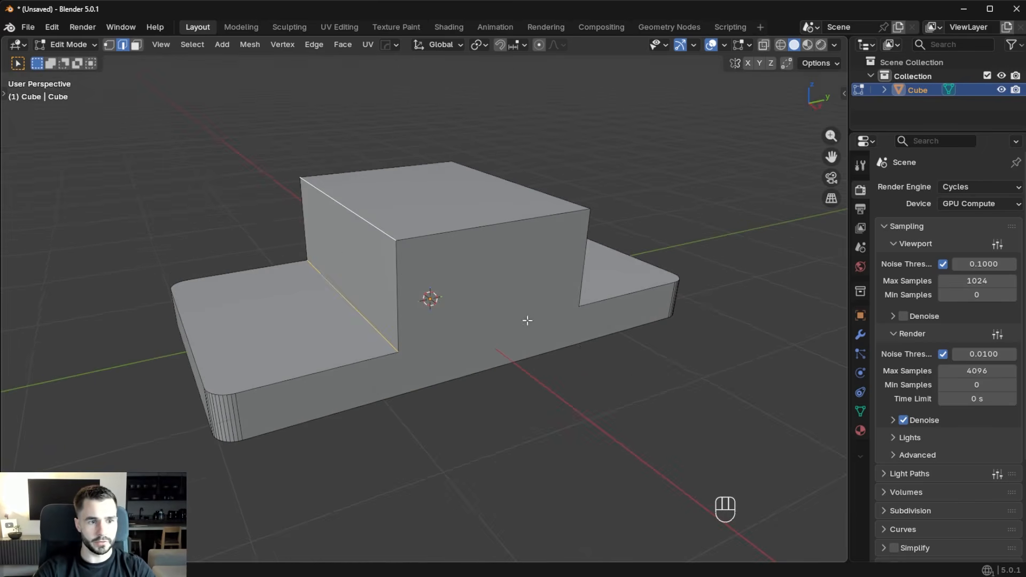
{"action": "key", "text": "ctrl+b"}
{"action": "left_click", "coordinate": [620, 358]}
{"action": "middle_click_drag", "start_coordinate": [620, 359], "coordinate": [492, 314]}
{"action": "key", "text": "alt+x"}
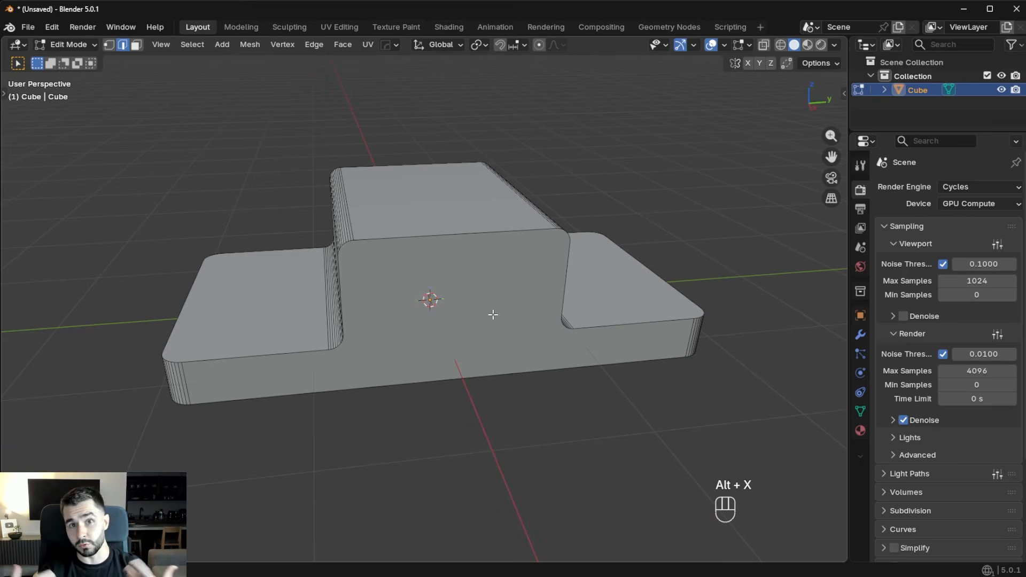
{"action": "left_click", "coordinate": [860, 335]}
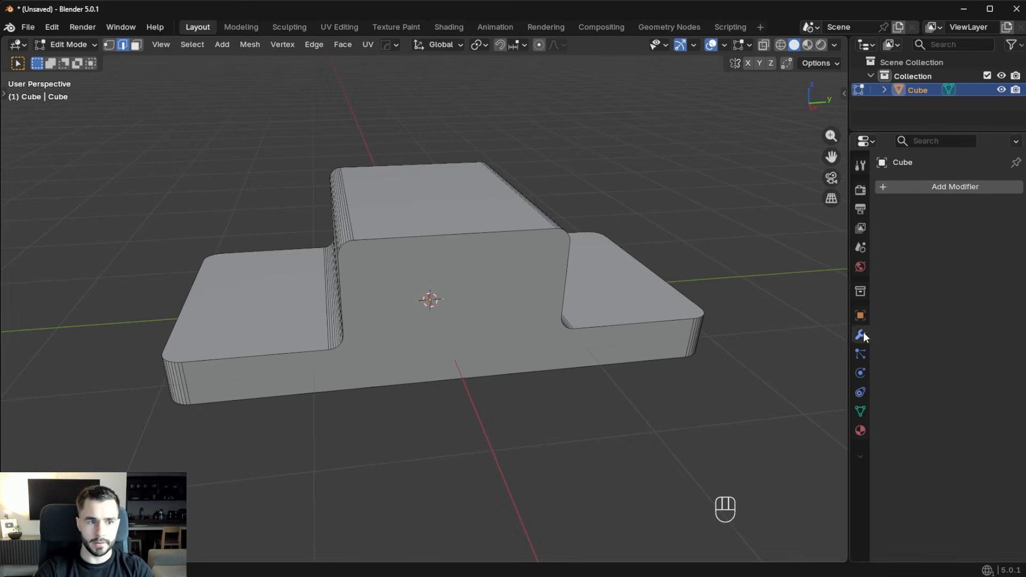
{"action": "key", "text": "ctrl+z"}
{"action": "key", "text": "ctrl+z"}
Bevel the raised block's top and foot edges on both ends by about 0.08 m with 10 segments.
{"action": "middle_click_drag", "start_coordinate": [454, 268], "coordinate": [495, 339]}
{"action": "left_click", "coordinate": [502, 251], "text": "shift"}
{"action": "middle_click_drag", "start_coordinate": [502, 251], "coordinate": [676, 399]}
{"action": "key", "text": "ctrl+b"}
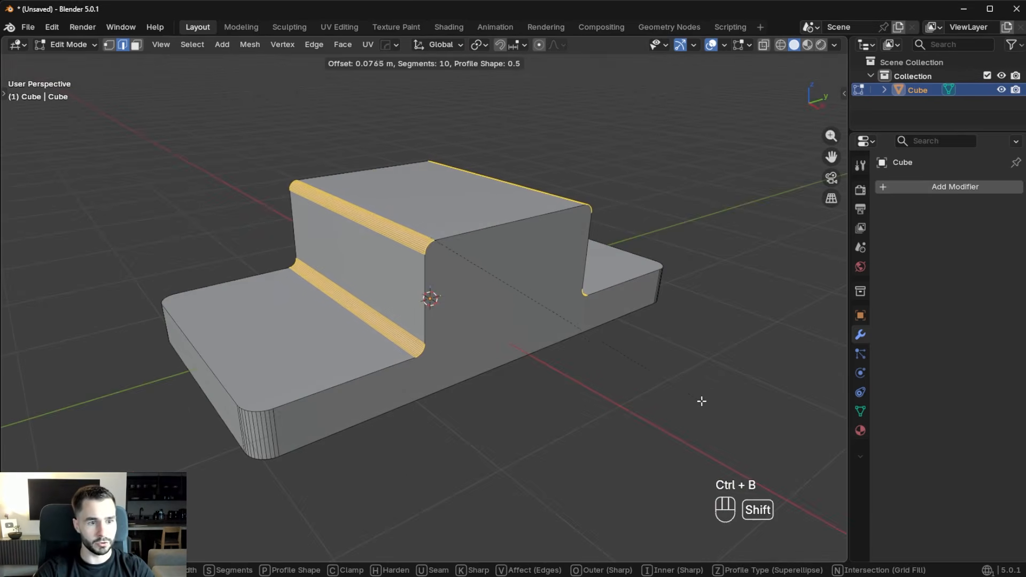
{"action": "left_click", "coordinate": [725, 394], "text": "shift"}
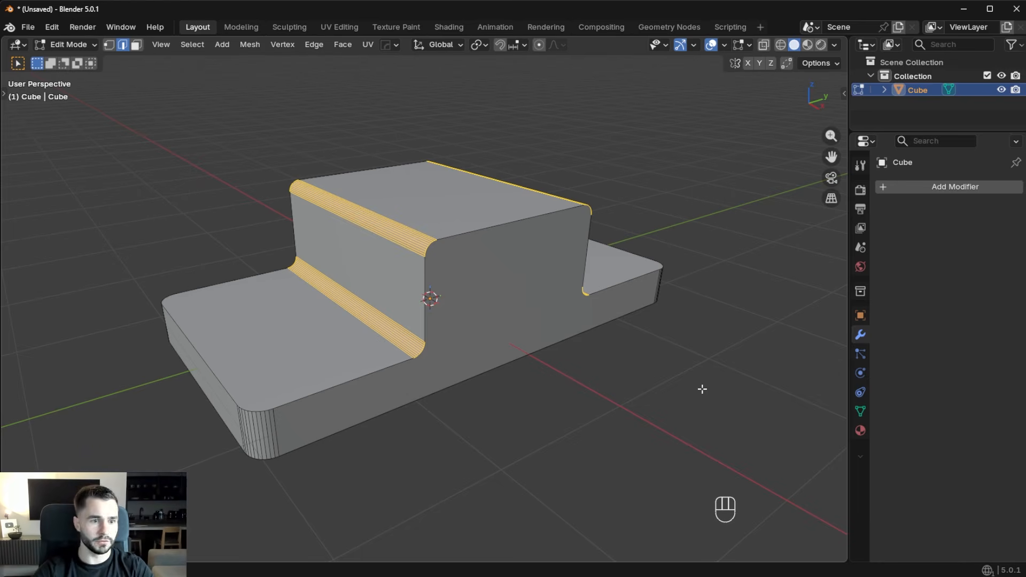
Return to Object Mode in the right orthographic view and apply Shade Auto Smooth to the stepped block.
{"action": "middle_click_drag", "start_coordinate": [524, 376], "coordinate": [476, 344]}
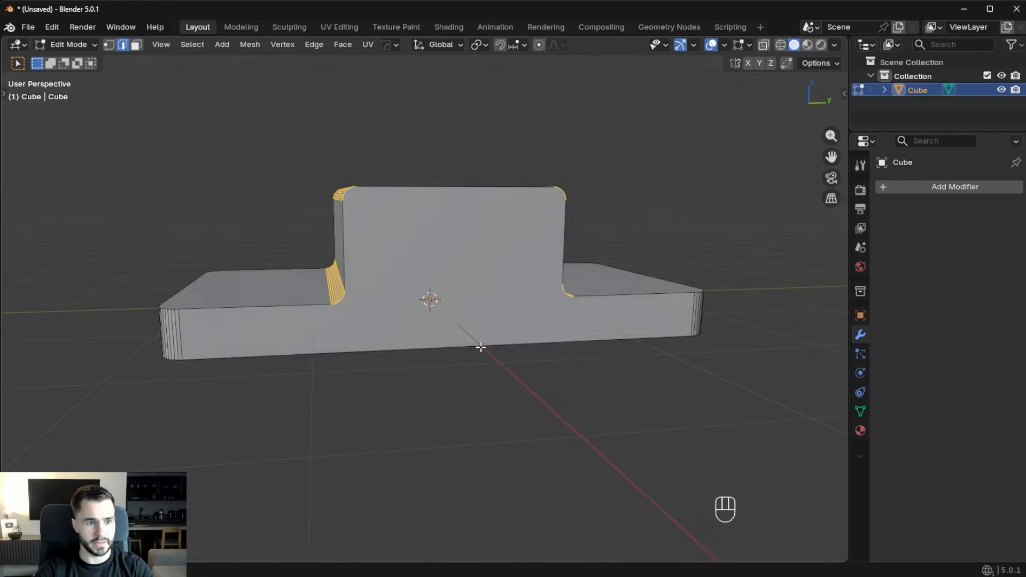
{"action": "key", "text": "Tab"}
{"action": "key", "text": "KP_1"}
{"action": "key", "text": "KP_3"}
{"action": "right_click", "coordinate": [492, 189]}
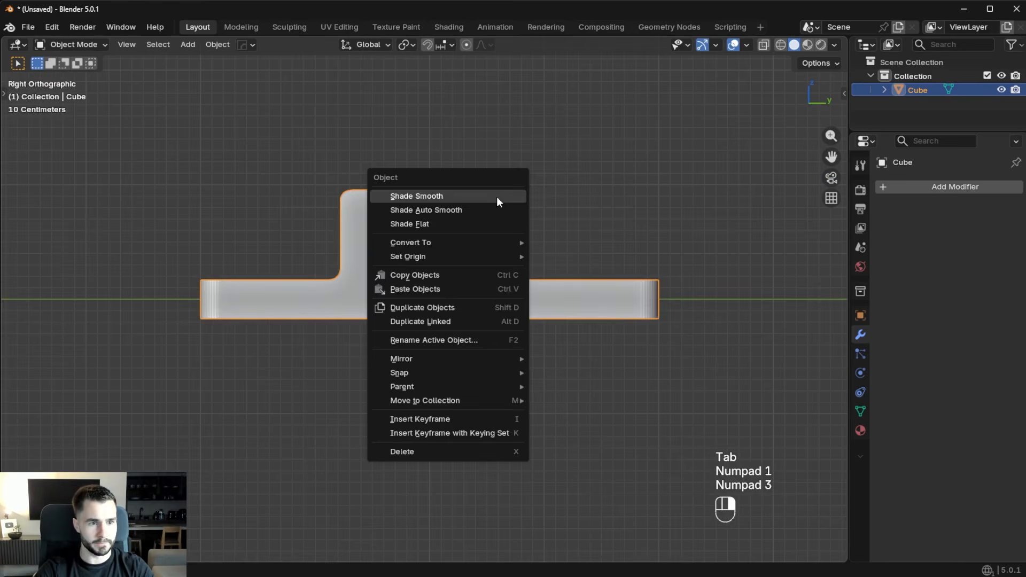
{"action": "left_click", "coordinate": [497, 209]}
Add a new cube mesh and scale it uniformly to about 0.55.
{"action": "key", "text": "shift+a"}
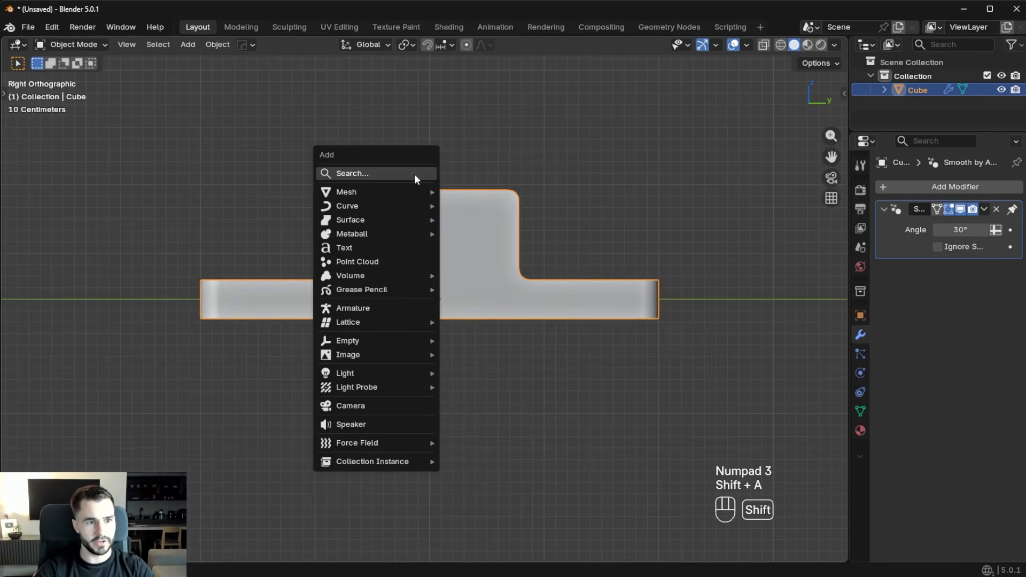
{"action": "mouse_move", "coordinate": [387, 195]}
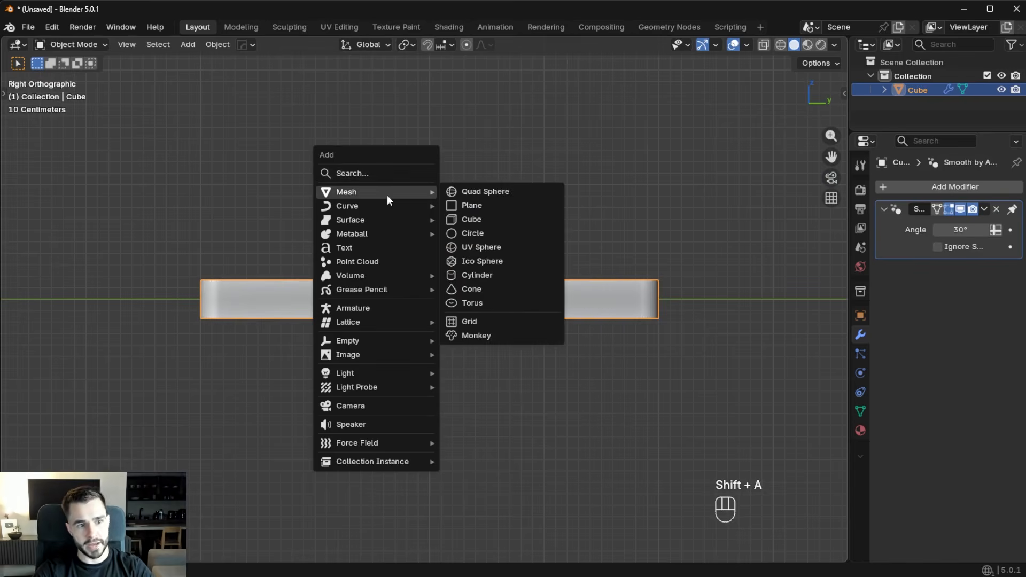
{"action": "left_click", "coordinate": [496, 220]}
{"action": "key", "text": "s"}
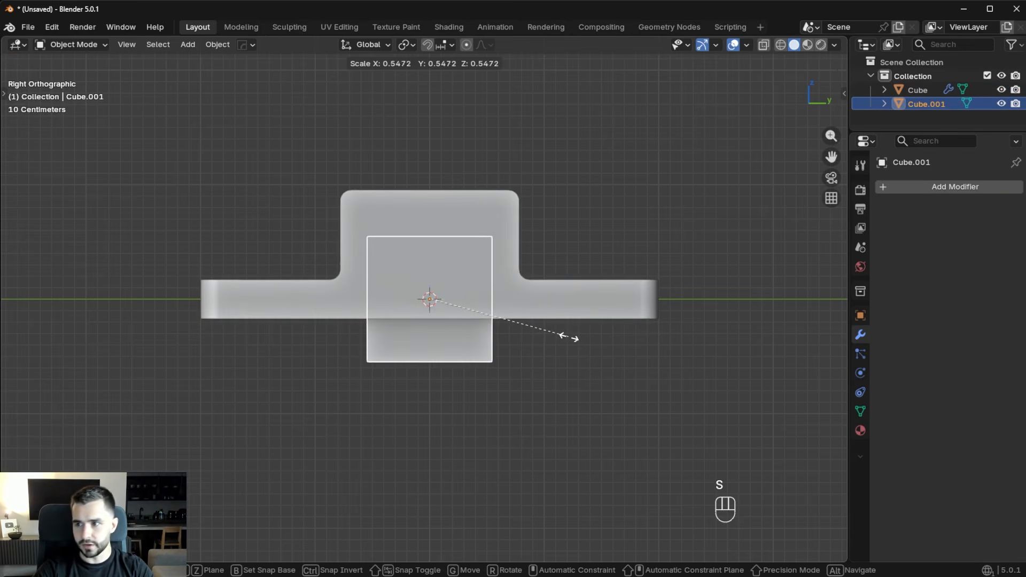
{"action": "left_click", "coordinate": [567, 338]}
Raise the new cube along Z and stretch it along X so it passes through both sides of the stepped block.
{"action": "key", "text": "g"}
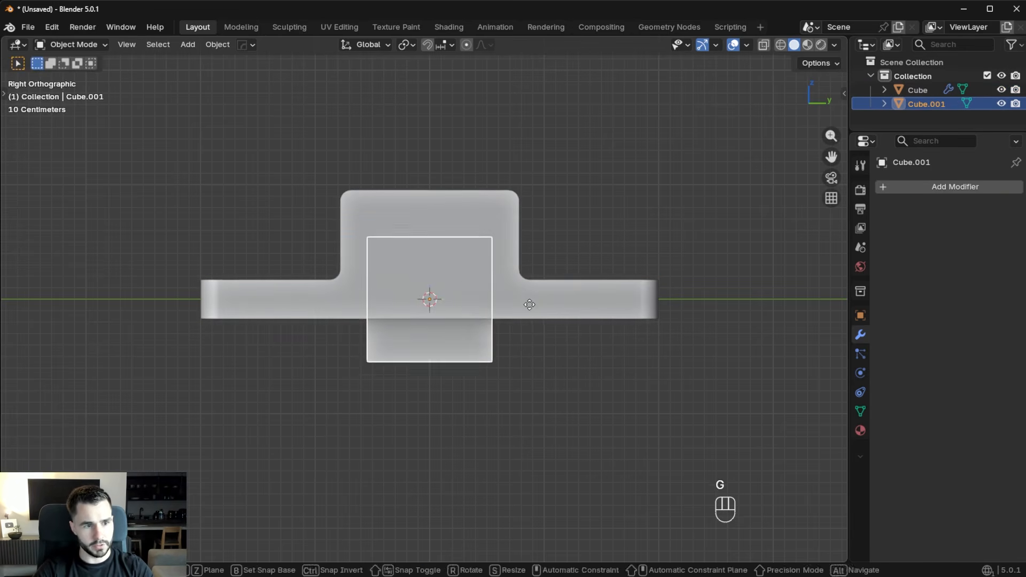
{"action": "key", "text": "z"}
{"action": "left_click", "coordinate": [538, 243]}
{"action": "middle_click_drag", "start_coordinate": [537, 242], "coordinate": [545, 374]}
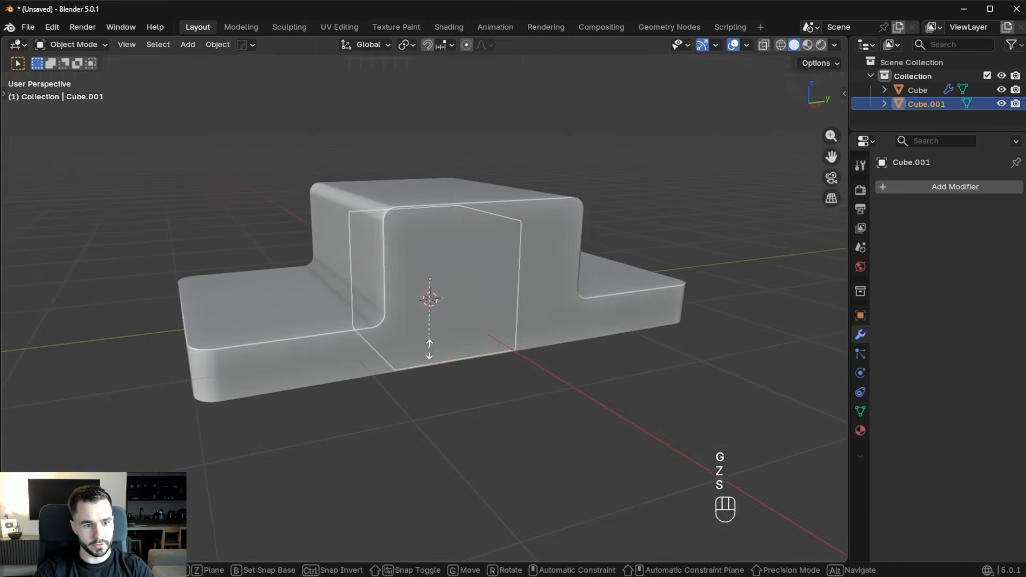
{"action": "key", "text": "s"}
{"action": "key", "text": "x"}
{"action": "left_click", "coordinate": [586, 415]}
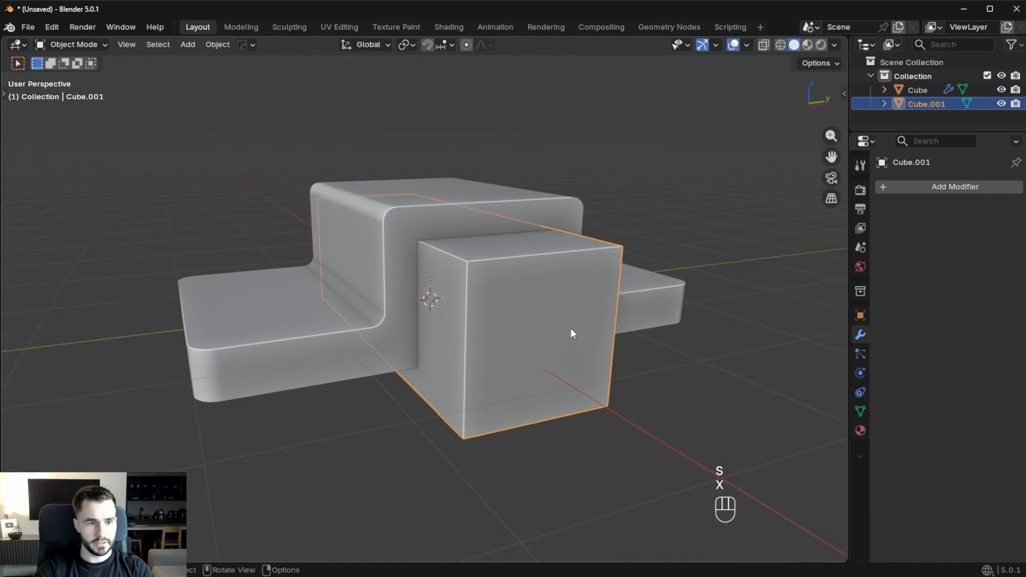
Bevel the second cube's two long top edges by about 0.22 m with 10 segments.
{"action": "key", "text": "Tab"}
{"action": "left_click", "coordinate": [568, 397]}
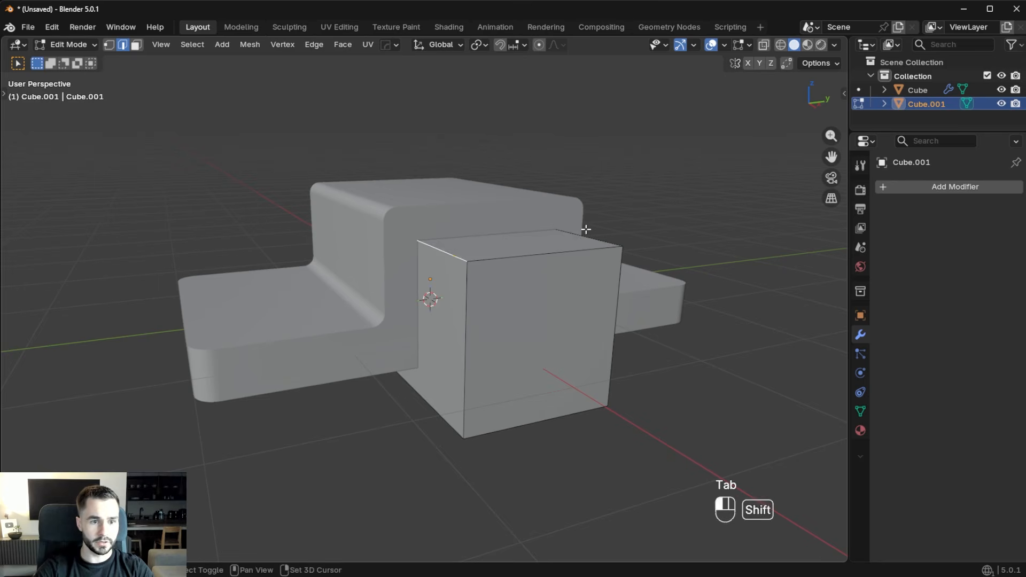
{"action": "key", "text": "ctrl+b"}
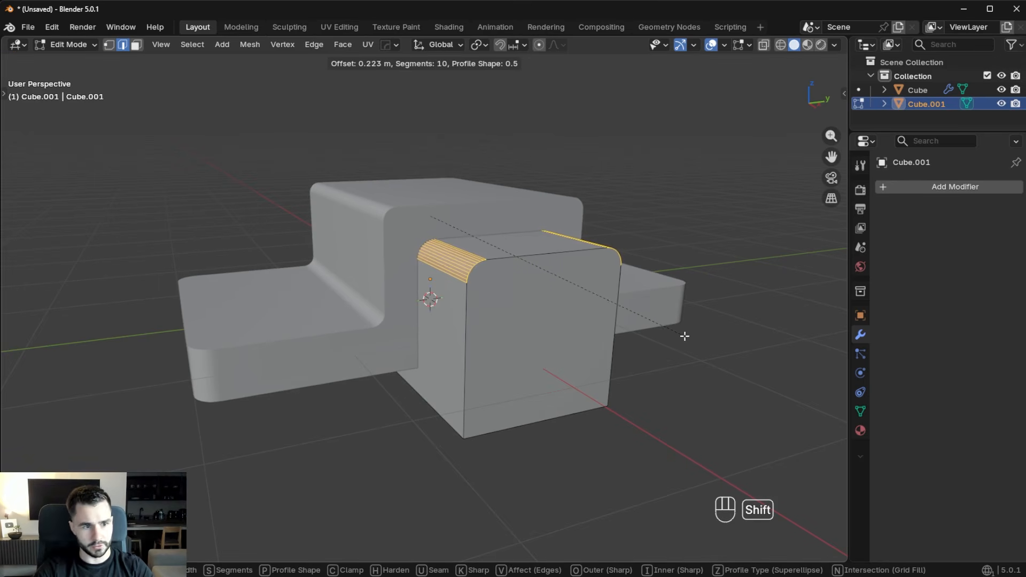
{"action": "left_click", "coordinate": [677, 333]}
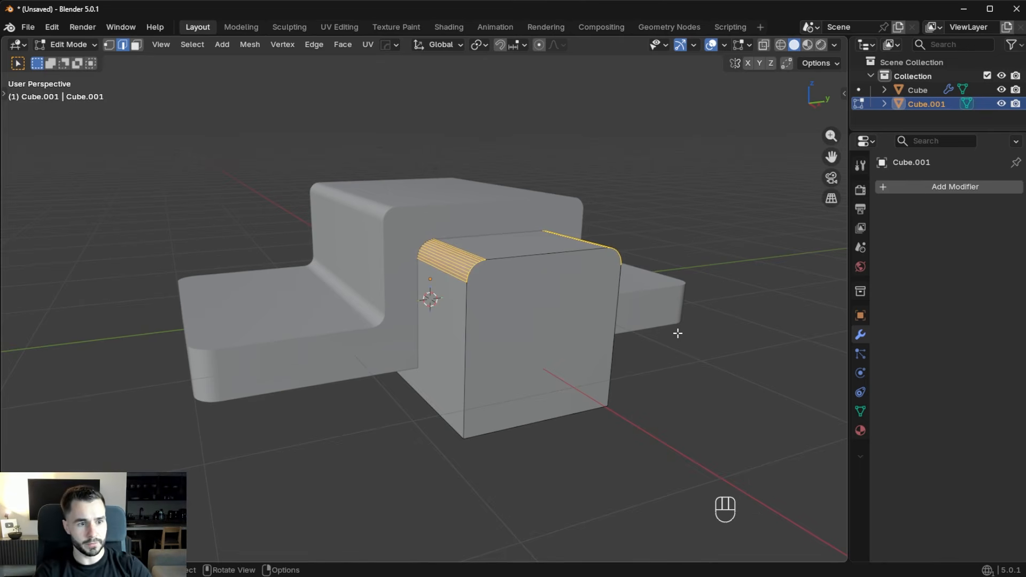
Return to Object Mode and apply Shade Auto Smooth to the second cube.
{"action": "key", "text": "Tab"}
{"action": "middle_click_drag", "start_coordinate": [631, 387], "coordinate": [486, 250]}
{"action": "right_click", "coordinate": [486, 250]}
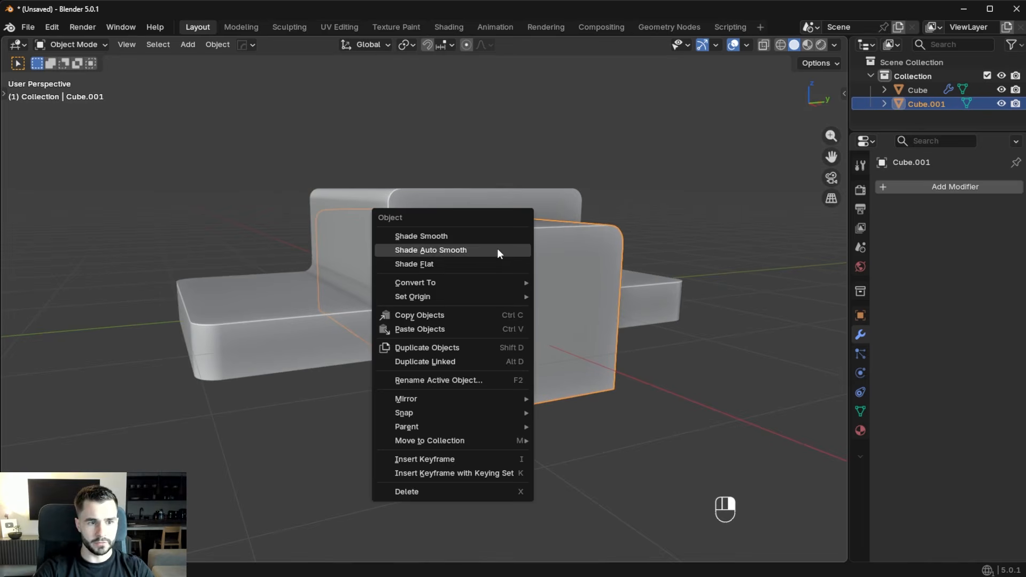
{"action": "middle_click_drag", "start_coordinate": [554, 255], "coordinate": [502, 226]}
{"action": "right_click", "coordinate": [602, 290]}
{"action": "left_click", "coordinate": [603, 290]}
Subtract the second cube from the stepped block with a Boolean difference and rescale the cutter.
{"action": "left_click", "coordinate": [502, 226], "text": "shift"}
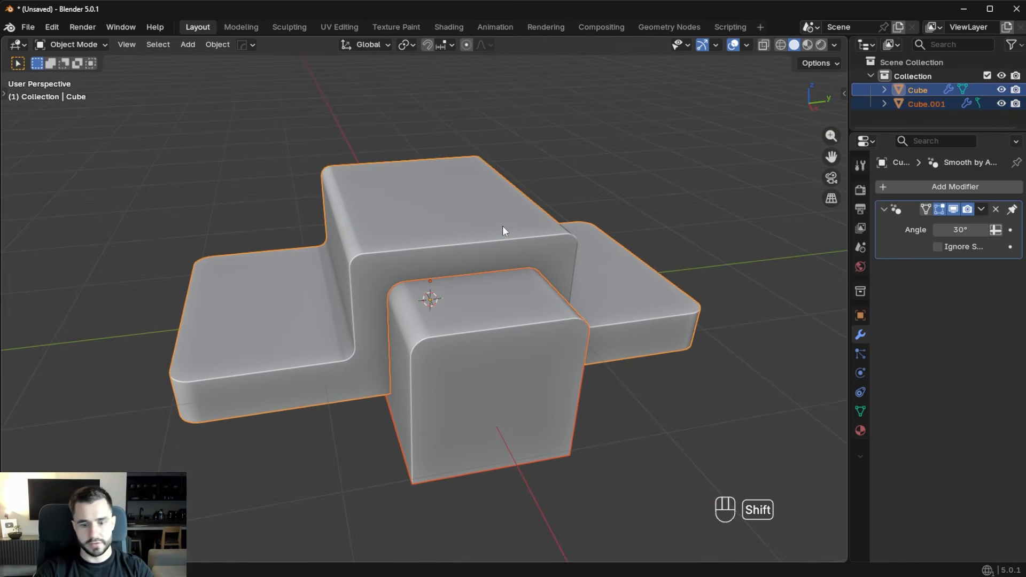
{"action": "key", "text": "ctrl+KP_Subtract"}
{"action": "middle_click_drag", "start_coordinate": [502, 226], "coordinate": [714, 301]}
{"action": "key", "text": "s"}
{"action": "left_click", "coordinate": [619, 267]}
Hide the cutter cube and select the stepped block.
{"action": "key", "text": "h"}
{"action": "scroll", "coordinate": [636, 318], "scroll_direction": "up", "scroll_amount": 3}
{"action": "left_click", "coordinate": [636, 318]}
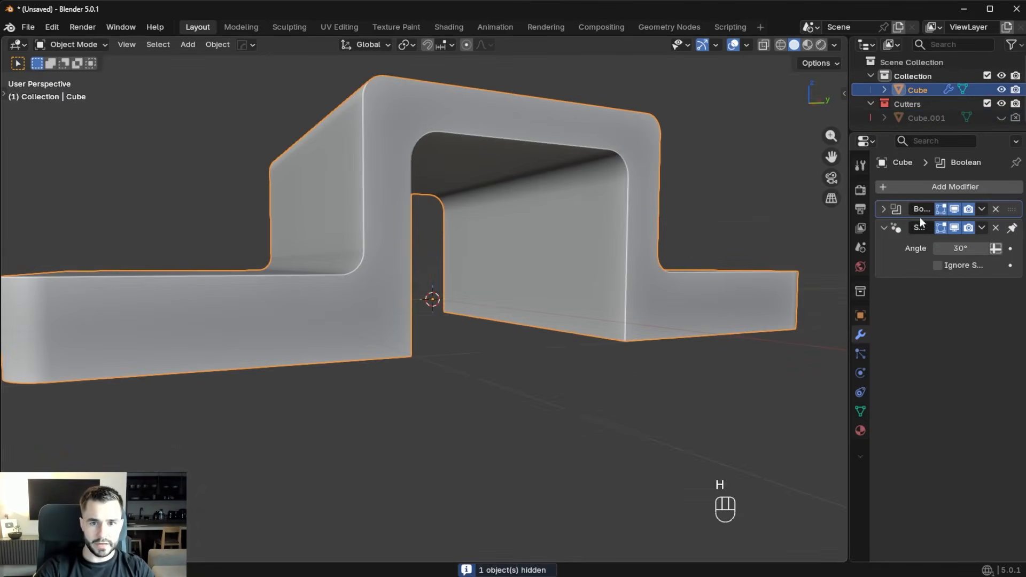
Compare the block with and without the Boolean modifier in the viewport and check its bottom edges in Edit Mode.
{"action": "left_click", "coordinate": [955, 209]}
{"action": "left_click", "coordinate": [954, 209]}
{"action": "left_click", "coordinate": [954, 209]}
{"action": "left_click", "coordinate": [954, 209]}
{"action": "middle_click_drag", "start_coordinate": [699, 266], "coordinate": [584, 222]}
{"action": "key", "text": "Tab"}
{"action": "left_click", "coordinate": [588, 336]}
{"action": "middle_click_drag", "start_coordinate": [553, 292], "coordinate": [591, 320]}
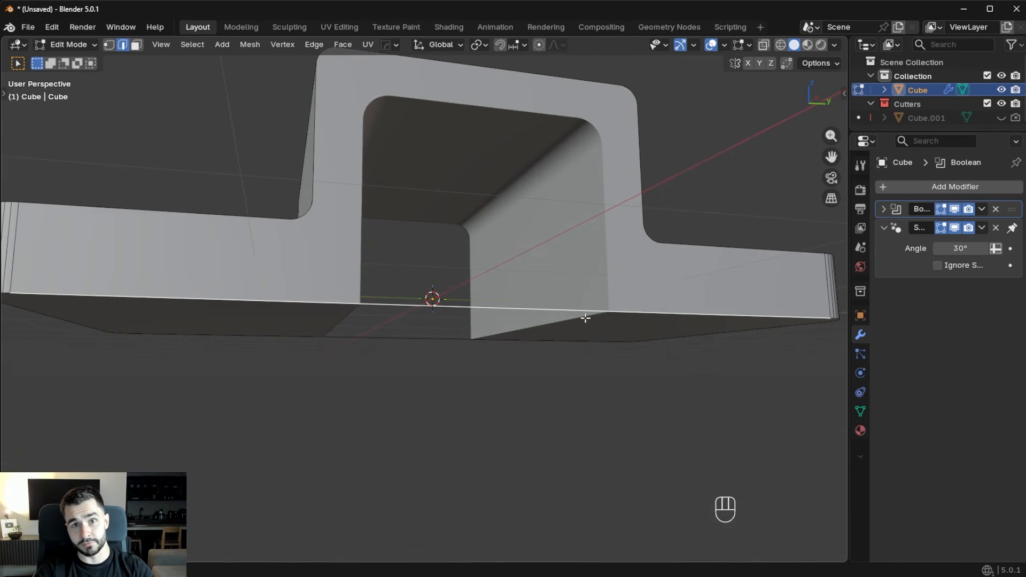
{"action": "key", "text": "Tab"}
{"action": "left_click", "coordinate": [953, 210]}
{"action": "left_click", "coordinate": [953, 210]}
{"action": "middle_click_drag", "start_coordinate": [593, 275], "coordinate": [585, 306]}
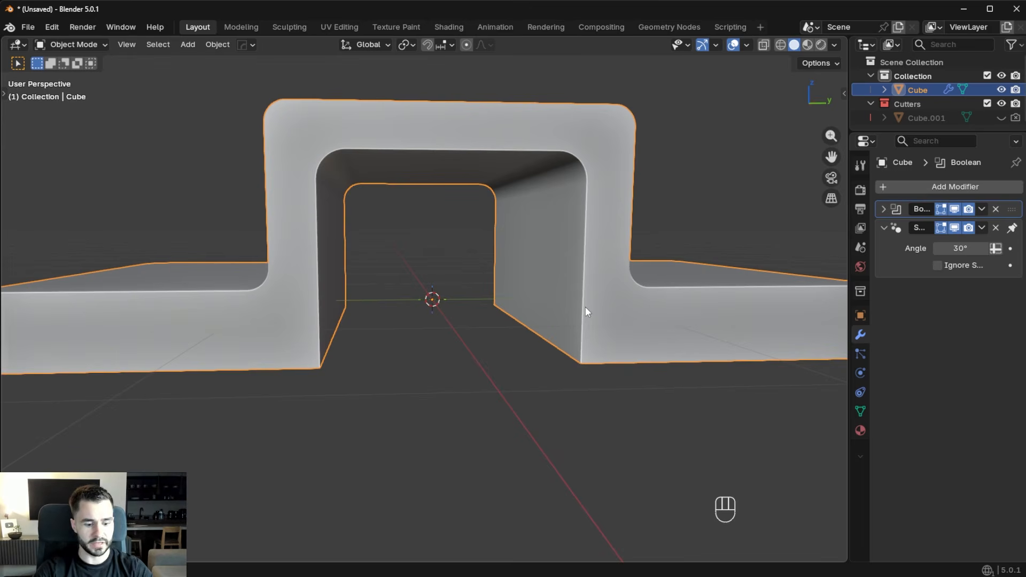
Apply the Boolean and sharpen the block with HOps CSharp, checking the mesh in Edit Mode and repeating the operation.
{"action": "middle_click_drag", "start_coordinate": [645, 302], "coordinate": [611, 279]}
{"action": "key", "text": "q"}
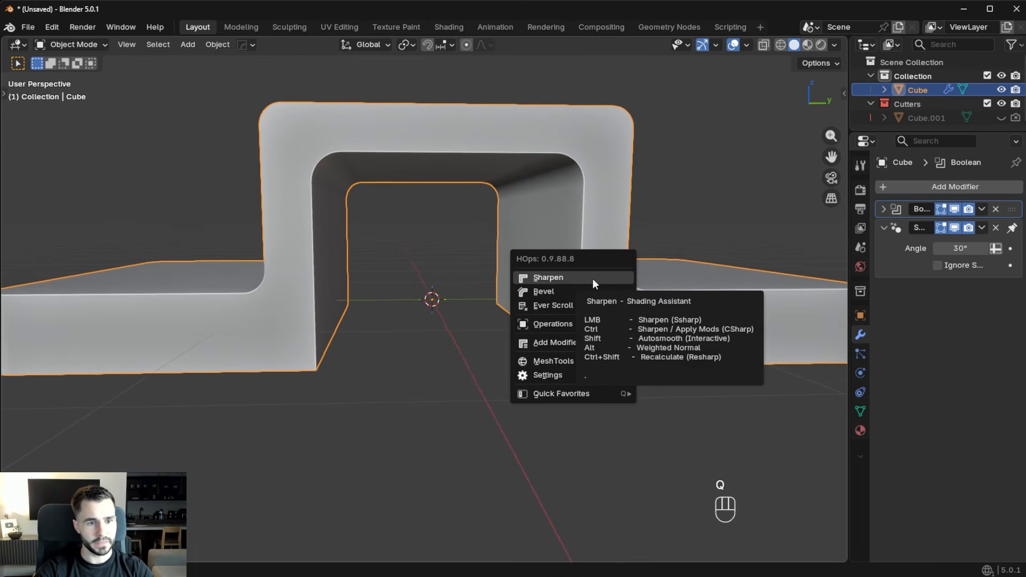
{"action": "left_click", "coordinate": [593, 279], "text": "ctrl"}
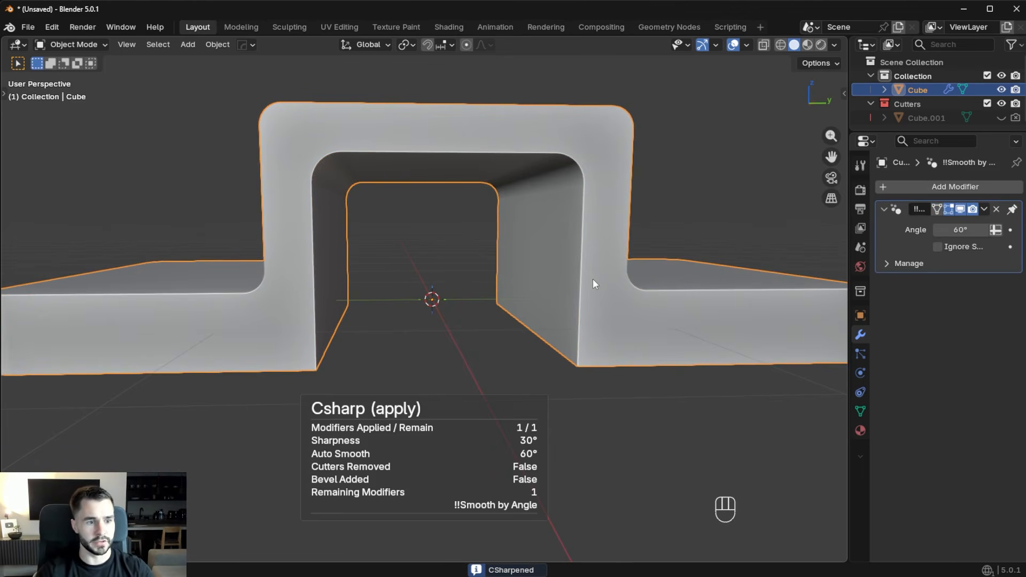
{"action": "key", "text": "Tab"}
{"action": "middle_click_drag", "start_coordinate": [583, 339], "coordinate": [523, 230]}
{"action": "key", "text": "Tab"}
{"action": "key", "text": "q"}
{"action": "left_click", "coordinate": [530, 239], "text": "ctrl"}
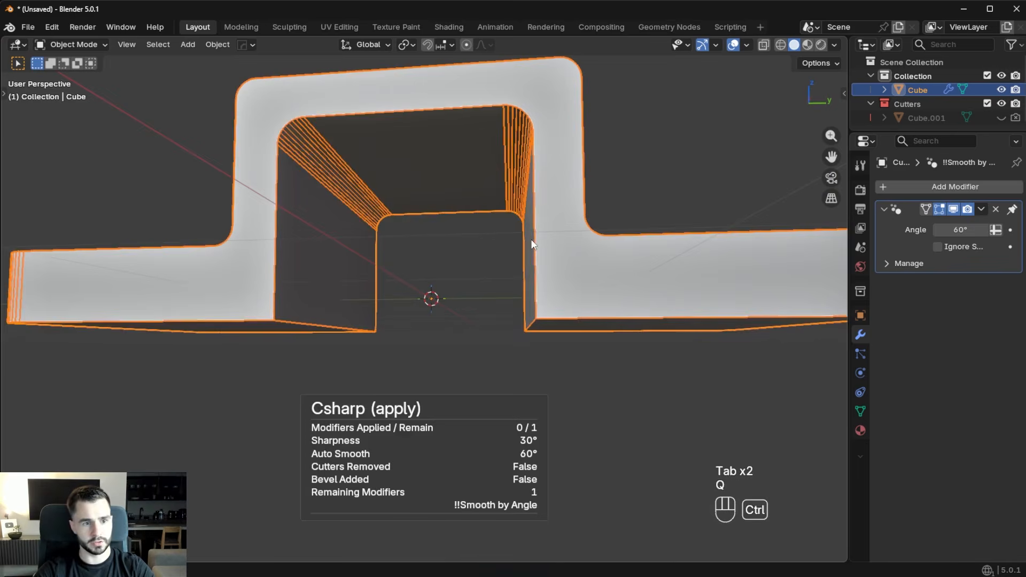
Bevel the opening's two lower inner edges with 10 segments and inspect the block in Object and Edit Mode.
{"action": "middle_click_drag", "start_coordinate": [342, 286], "coordinate": [352, 269]}
{"action": "key", "text": "Tab"}
{"action": "left_click", "coordinate": [347, 374]}
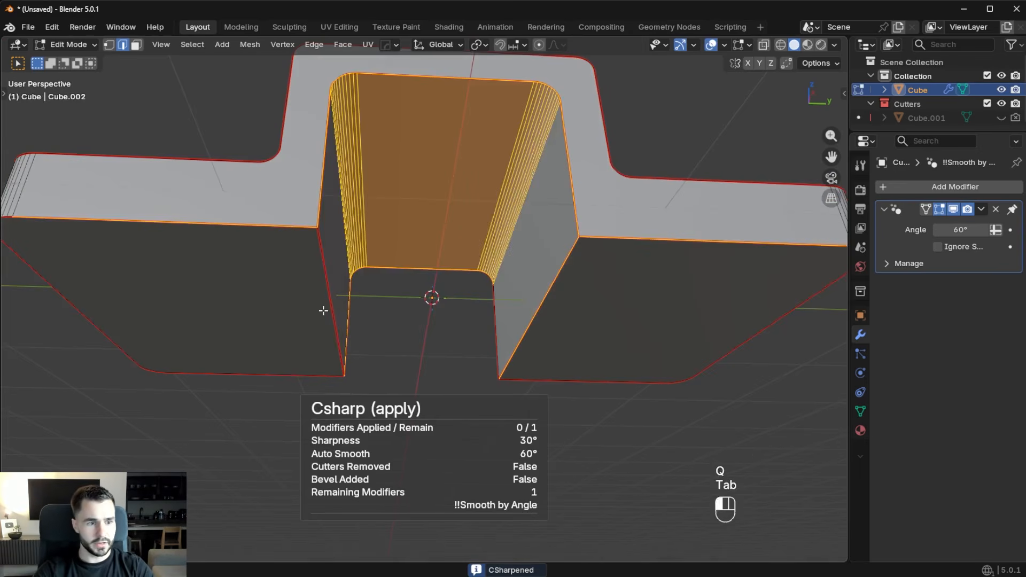
{"action": "key", "text": "ctrl+b"}
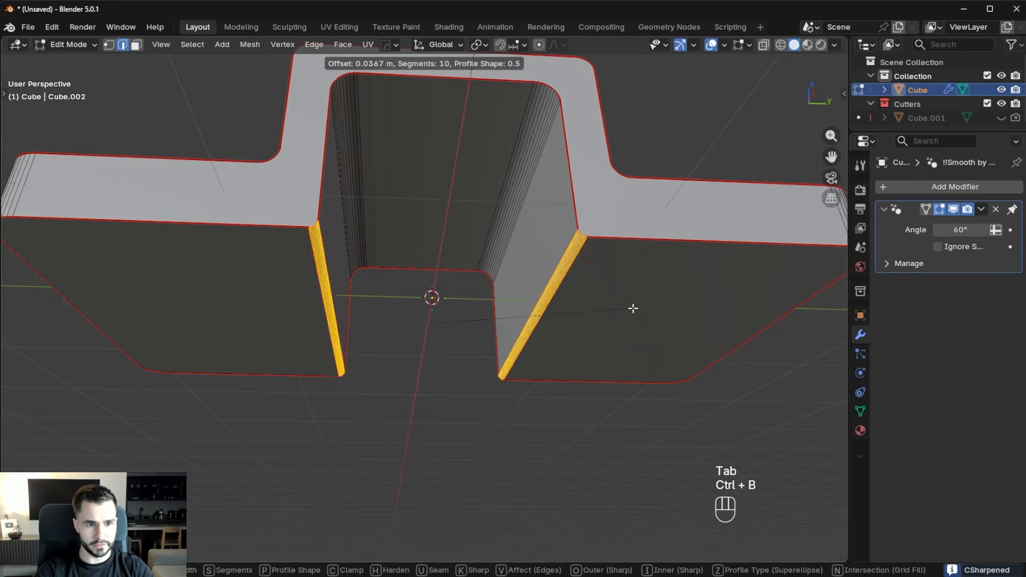
{"action": "left_click", "coordinate": [660, 318]}
{"action": "key", "text": "Tab"}
{"action": "left_click", "coordinate": [657, 244]}
{"action": "middle_click_drag", "start_coordinate": [656, 246], "coordinate": [455, 266]}
{"action": "key", "text": "Tab"}
{"action": "key", "text": "alt+a"}
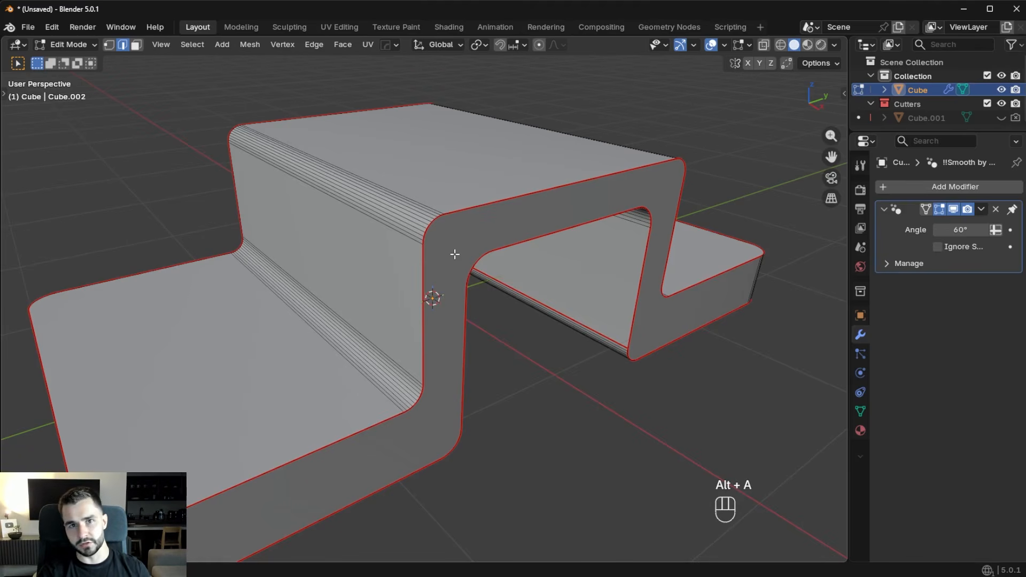
Undo the lower-edge bevel and the CSharp operations back to the live Boolean modifier.
{"action": "key", "text": "ctrl+z"}
{"action": "key", "text": "ctrl+z"}
{"action": "key", "text": "ctrl+z"}
{"action": "key", "text": "ctrl+z"}
{"action": "key", "text": "ctrl+z"}
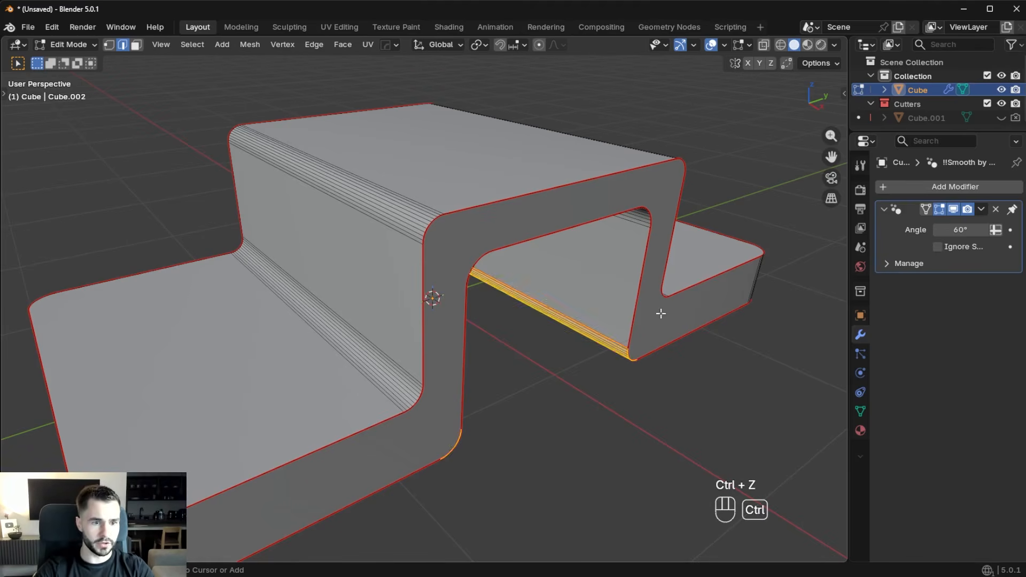
{"action": "key", "text": "Tab"}
{"action": "key", "text": "ctrl+z"}
{"action": "key", "text": "ctrl+z"}
{"action": "key", "text": "Tab"}
{"action": "middle_click_drag", "start_coordinate": [612, 415], "coordinate": [311, 346]}
{"action": "key", "text": "alt+a"}
{"action": "key", "text": "ctrl+z"}
{"action": "key", "text": "ctrl+z"}
{"action": "key", "text": "ctrl+z"}
{"action": "key", "text": "ctrl+z"}
{"action": "key", "text": "ctrl+z"}
{"action": "key", "text": "ctrl+z"}
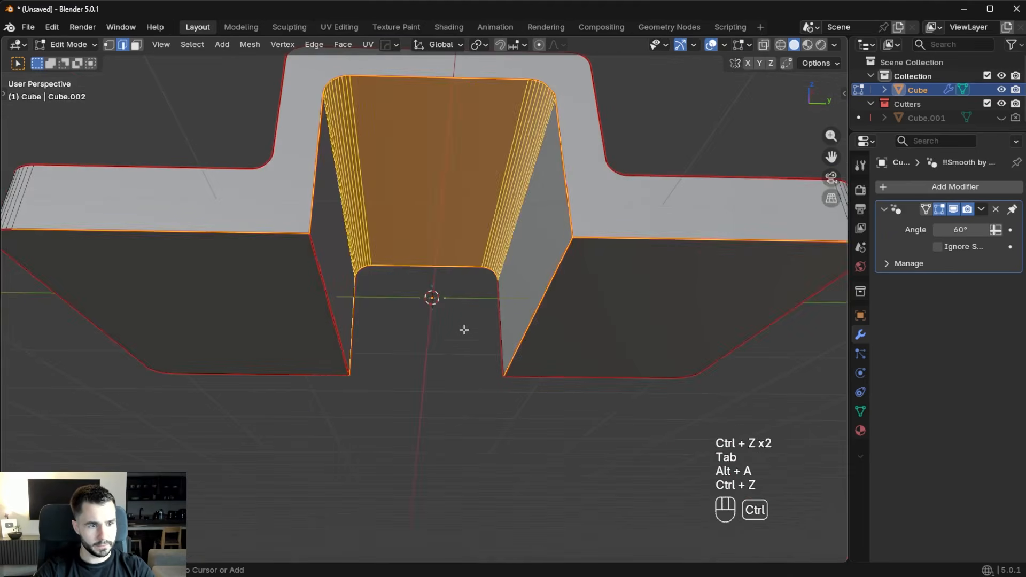
{"action": "key", "text": "Tab"}
{"action": "key", "text": "Tab"}
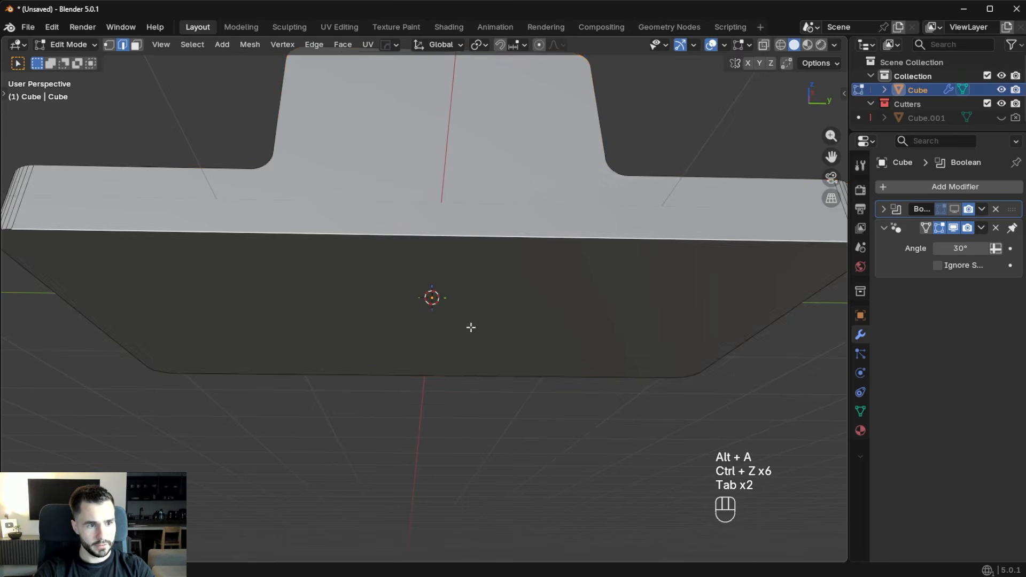
Return to Object Mode and re-enable the Boolean modifier's viewport display.
{"action": "middle_click_drag", "start_coordinate": [472, 311], "coordinate": [438, 289]}
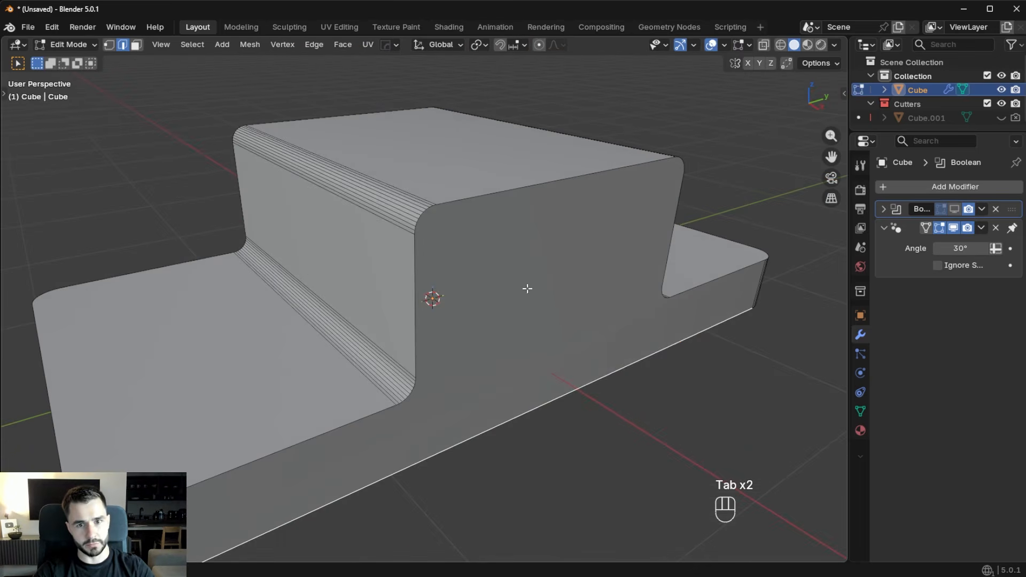
{"action": "key", "text": "Tab"}
{"action": "middle_click_drag", "start_coordinate": [518, 181], "coordinate": [476, 299]}
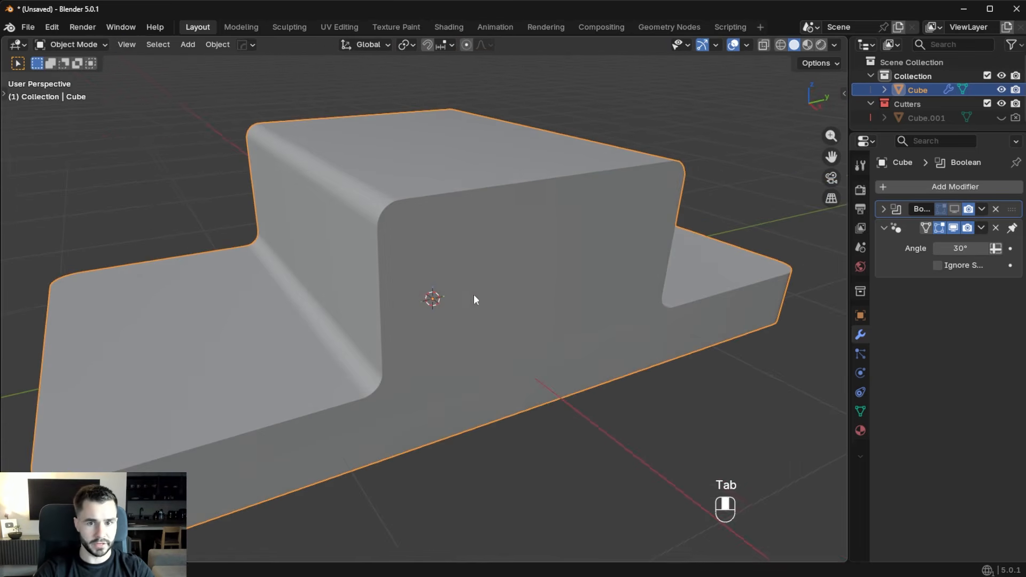
{"action": "left_click", "coordinate": [962, 210]}
Run HOps CSharp on the block to apply its Boolean modifier.
{"action": "middle_click_drag", "start_coordinate": [538, 242], "coordinate": [486, 232]}
{"action": "key", "text": "q"}
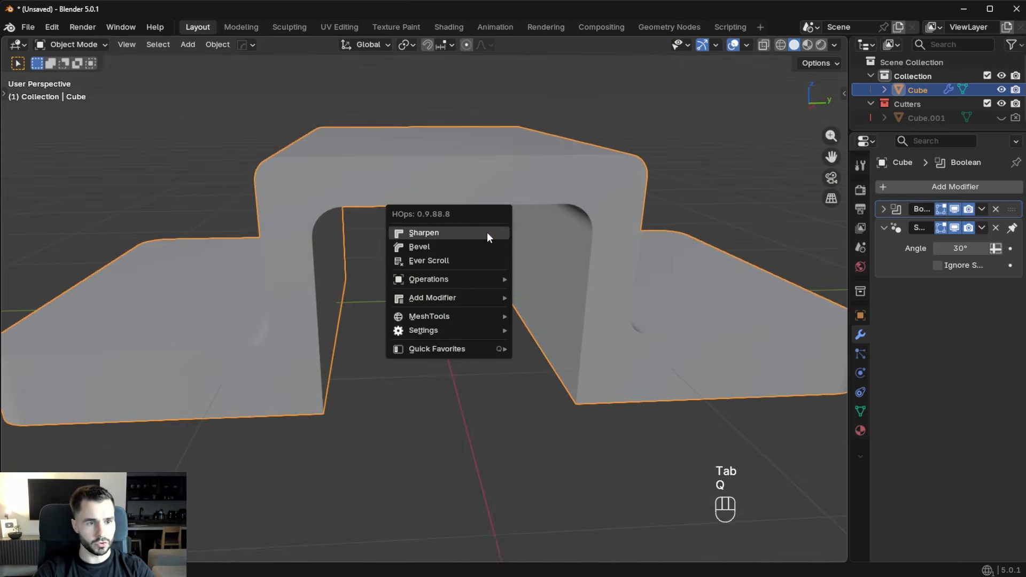
{"action": "left_click", "coordinate": [486, 232], "text": "ctrl"}
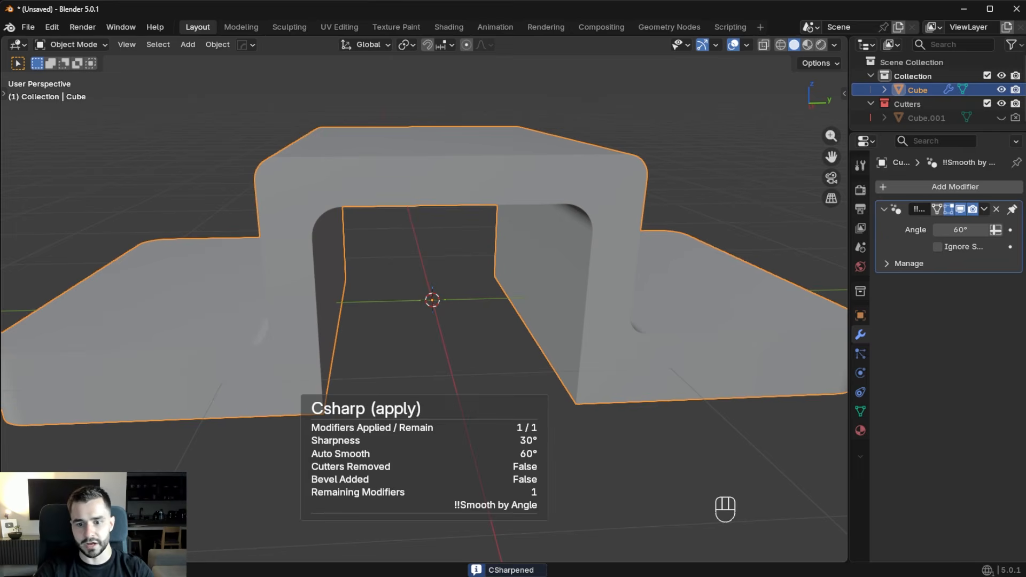
Restore the cavity edge highlights in the viewport shading.
{"action": "middle_click_drag", "start_coordinate": [535, 331], "coordinate": [598, 329]}
{"action": "key", "text": "alt+v"}
{"action": "left_click", "coordinate": [588, 415]}
Undo the CSharp application and check the cutout by toggling the Boolean's viewport display.
{"action": "key", "text": "ctrl+z"}
{"action": "key", "text": "ctrl+z"}
{"action": "key", "text": "ctrl+shift+z"}
{"action": "left_click", "coordinate": [955, 209]}
{"action": "left_click", "coordinate": [955, 209]}
Disable Seam marking in the HOps Helper's Sharpening / Shading defaults.
{"action": "middle_click_drag", "start_coordinate": [545, 316], "coordinate": [525, 299]}
{"action": "key", "text": "q"}
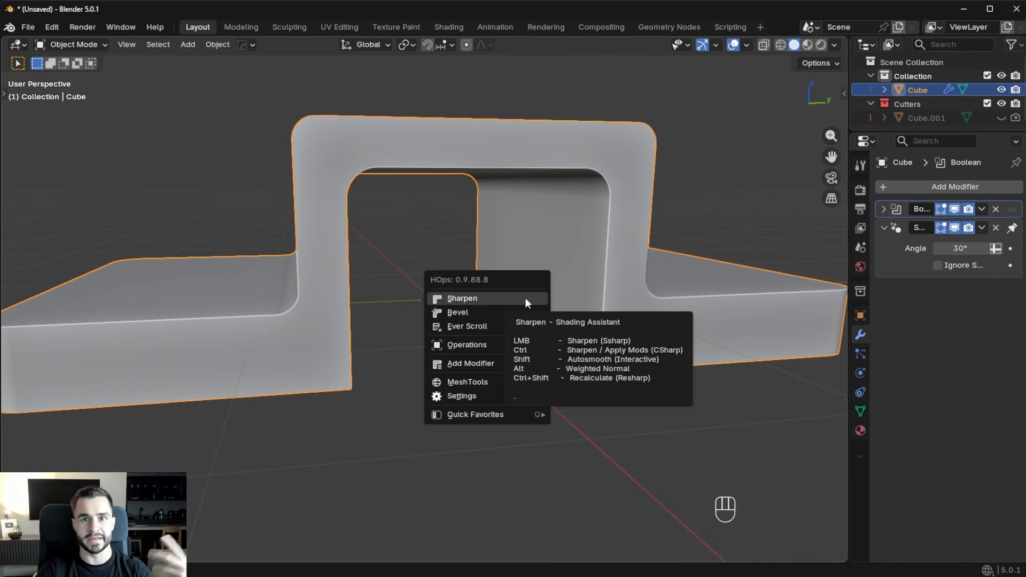
{"action": "key", "text": "Escape"}
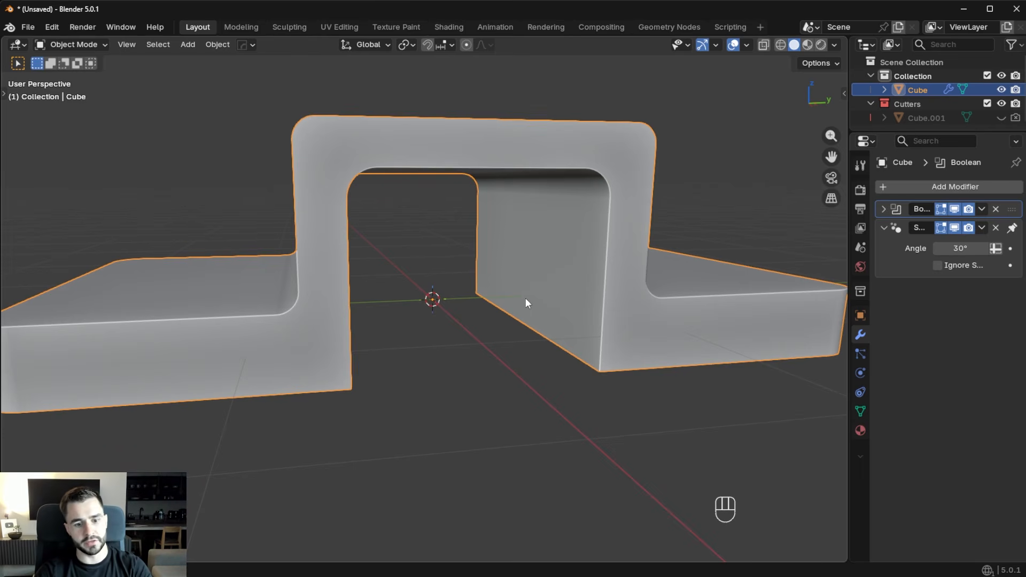
{"action": "key", "text": "ctrl+grave"}
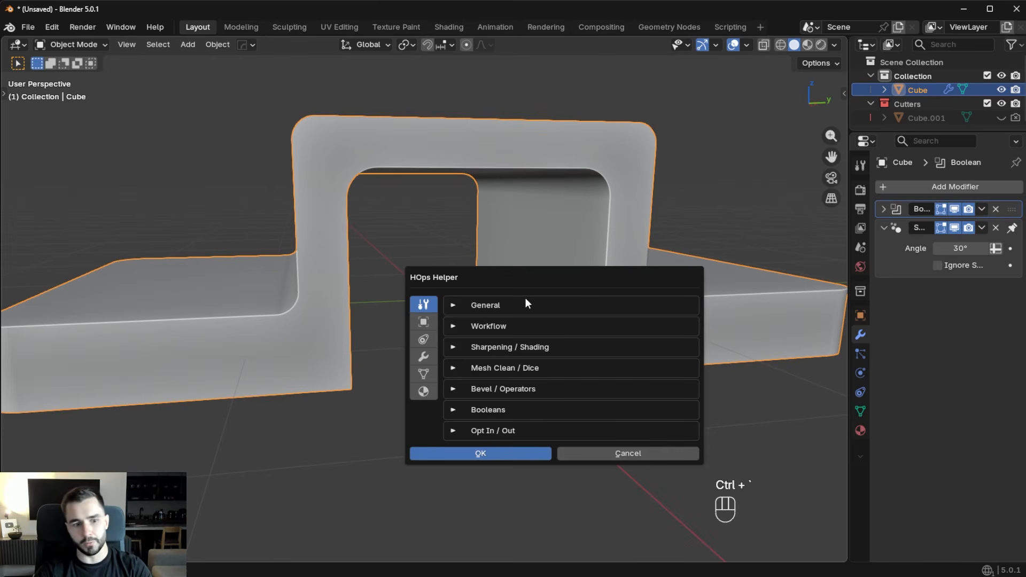
{"action": "left_click", "coordinate": [486, 348]}
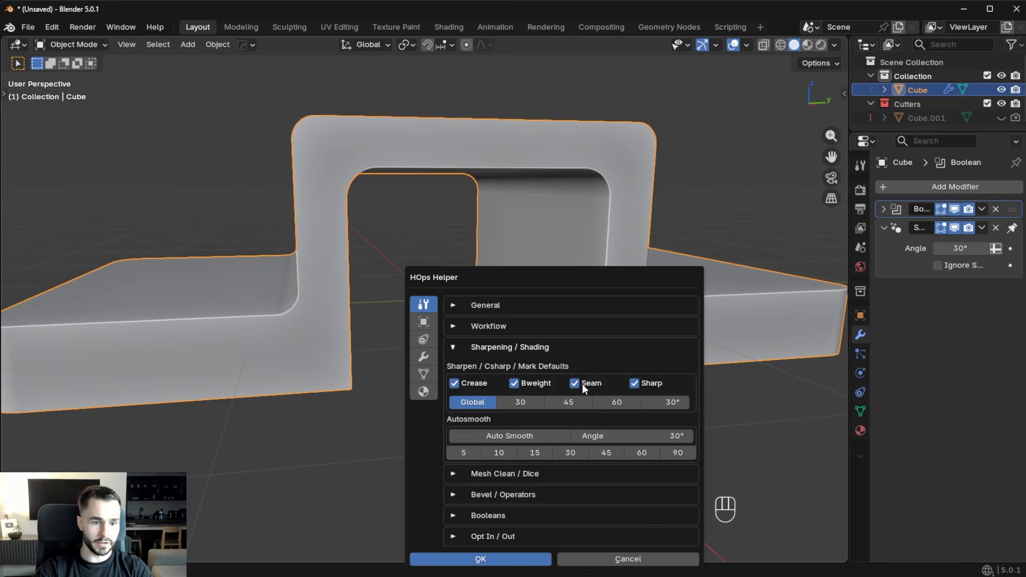
{"action": "key", "text": "Escape"}
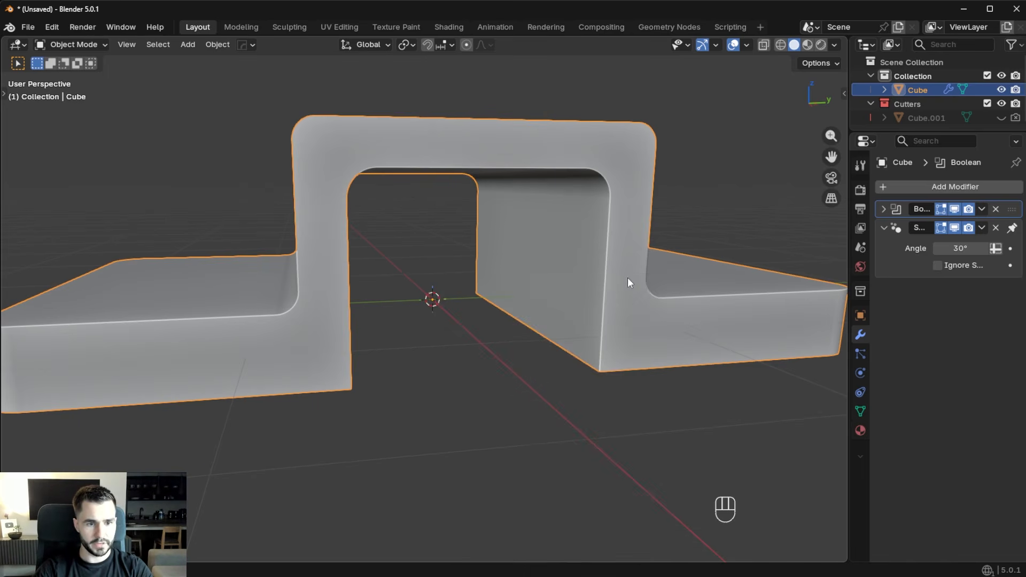
Apply the Boolean with HOps CSharp using the changed marking defaults and clear the selection in Edit Mode.
{"action": "key", "text": "q"}
{"action": "left_click", "coordinate": [628, 275], "text": "ctrl"}
{"action": "key", "text": "Tab"}
{"action": "key", "text": "alt+a"}
Try a 10-segment bevel of about 0.11 m on the opening's two lower edges and return to Object Mode.
{"action": "middle_click_drag", "start_coordinate": [614, 408], "coordinate": [338, 286]}
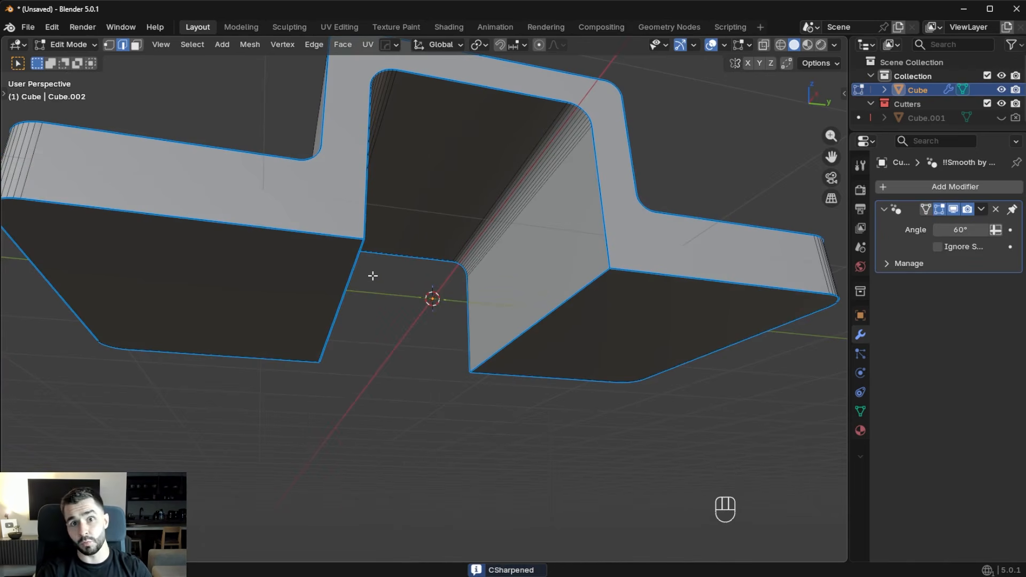
{"action": "mouse_move", "coordinate": [377, 276]}
{"action": "middle_mouse_down"}
{"action": "mouse_move", "coordinate": [438, 266]}
{"action": "mouse_move", "coordinate": [388, 283]}
{"action": "middle_mouse_up"}
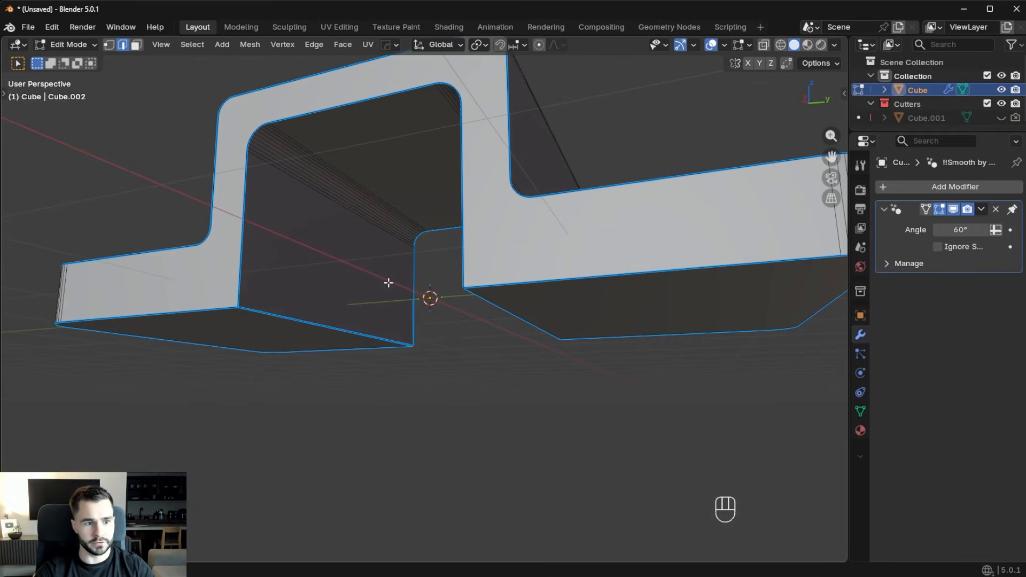
{"action": "middle_click_drag", "start_coordinate": [389, 283], "coordinate": [412, 274]}
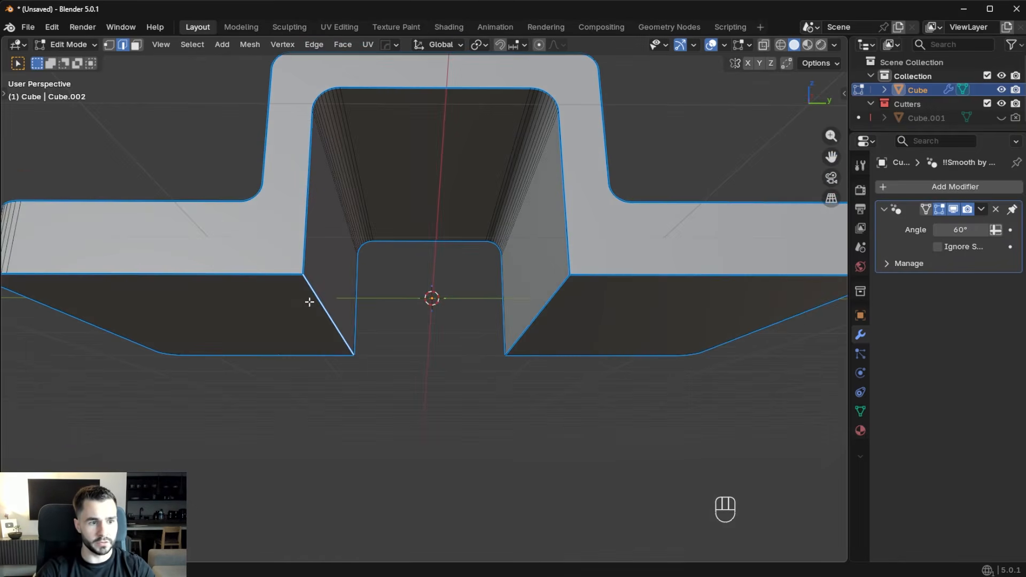
{"action": "key", "text": "ctrl+b"}
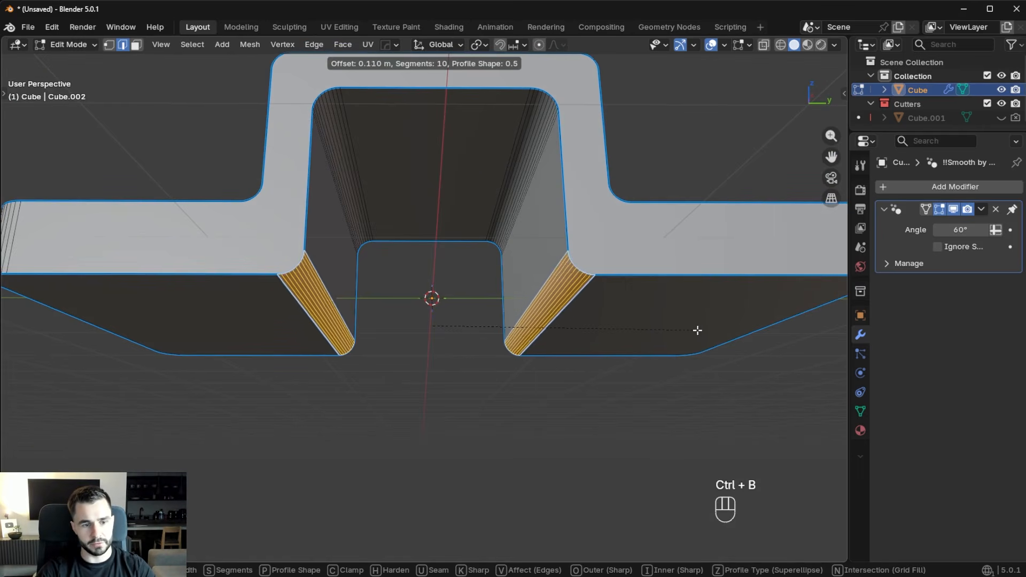
{"action": "key", "text": "Escape"}
{"action": "scroll", "coordinate": [372, 316], "scroll_direction": "up", "scroll_amount": 2}
{"action": "middle_click_drag", "start_coordinate": [373, 316], "coordinate": [374, 287]}
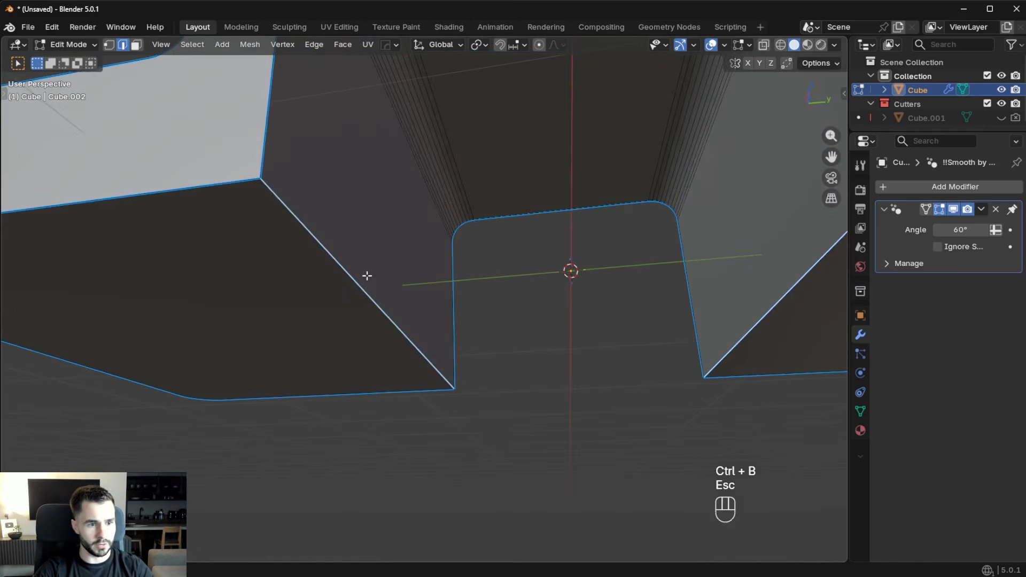
{"action": "key", "text": "ctrl+b"}
{"action": "key", "text": "Escape"}
{"action": "key", "text": "Tab"}
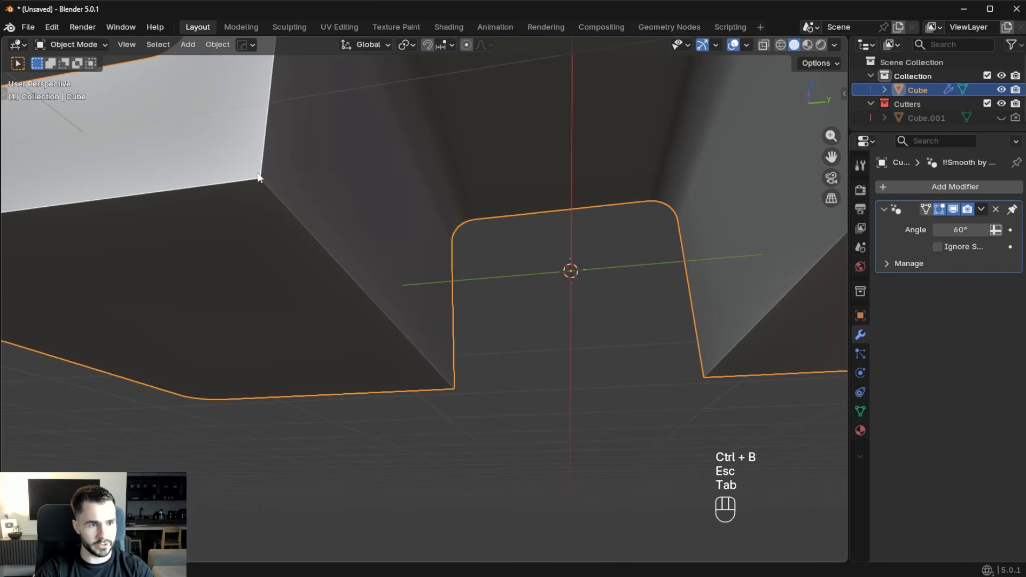
Try another 10-segment bevel on the opening's two lower edges, check it in Object Mode, and undo it.
{"action": "key", "text": "Tab"}
{"action": "key", "text": "ctrl+b"}
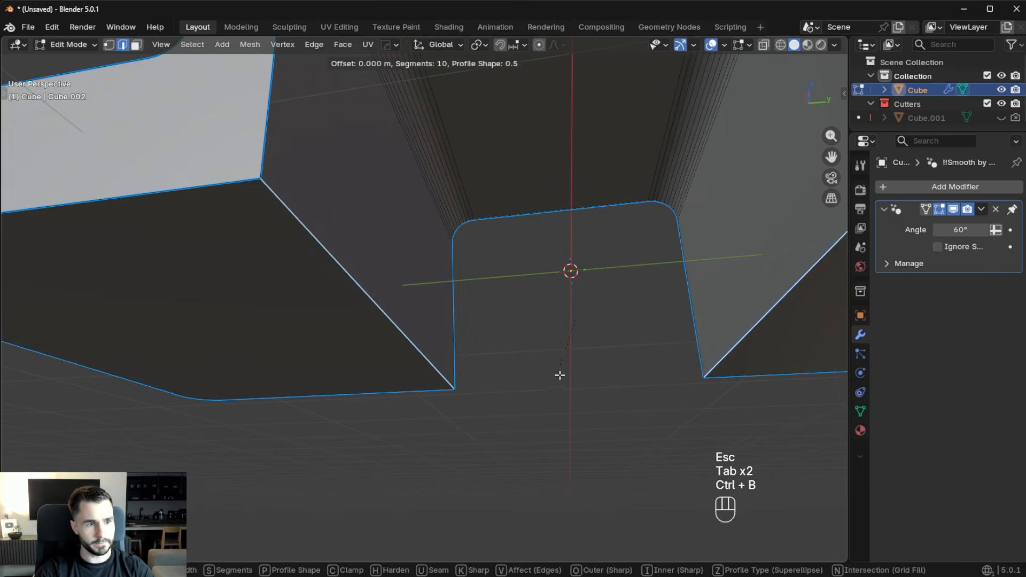
{"action": "left_click", "coordinate": [536, 401]}
{"action": "middle_click_drag", "start_coordinate": [342, 291], "coordinate": [440, 339], "text": "shift"}
{"action": "scroll", "coordinate": [481, 338], "scroll_direction": "up", "scroll_amount": 3}
{"action": "key", "text": "Tab"}
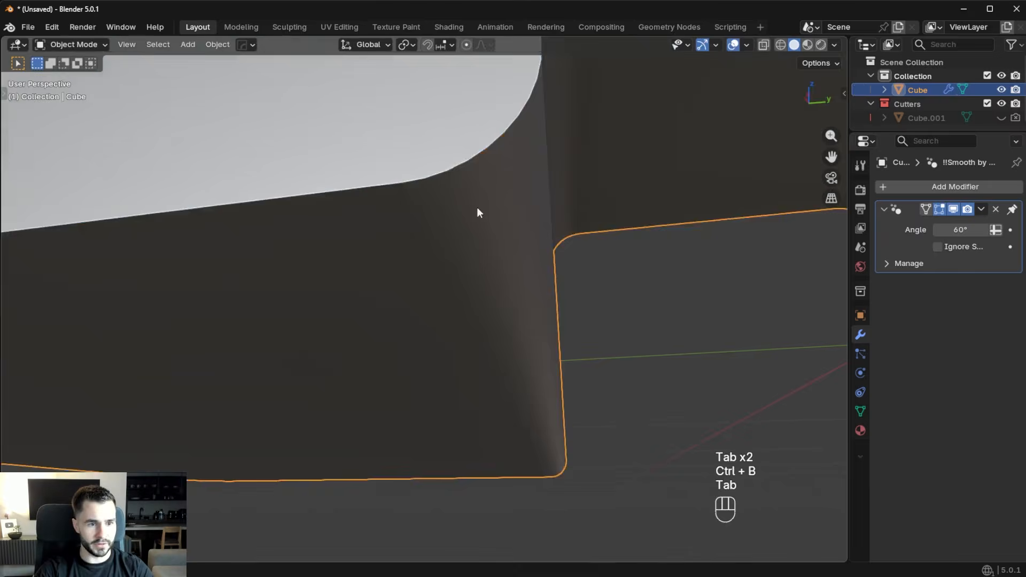
{"action": "middle_click_drag", "start_coordinate": [474, 305], "coordinate": [478, 277]}
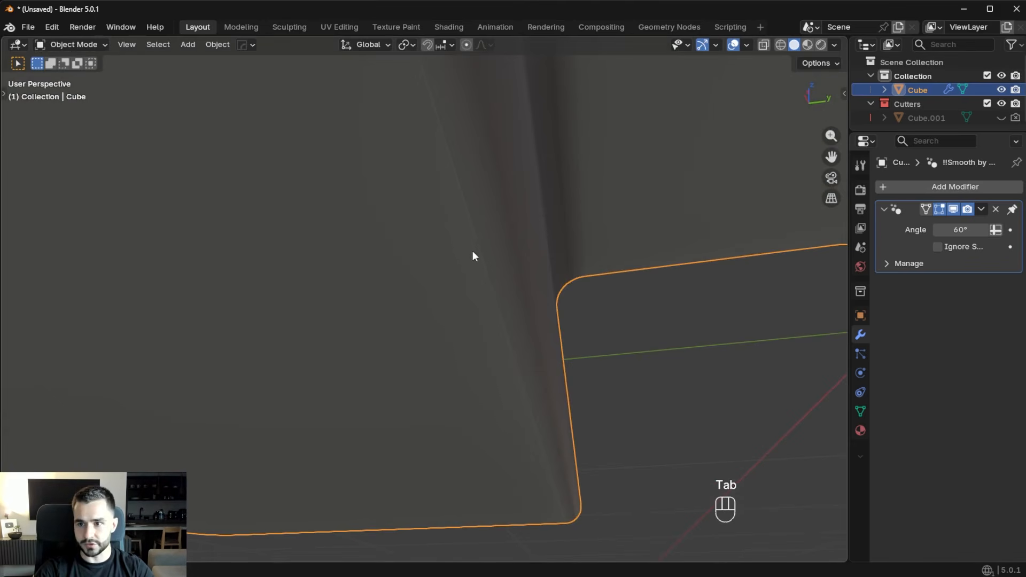
{"action": "key", "text": "ctrl+z"}
{"action": "key", "text": "ctrl+z"}
Clear the edge marks on the opening's two lower edges with HOps Mark.
{"action": "middle_click_drag", "start_coordinate": [522, 229], "coordinate": [627, 247]}
{"action": "key", "text": "q"}
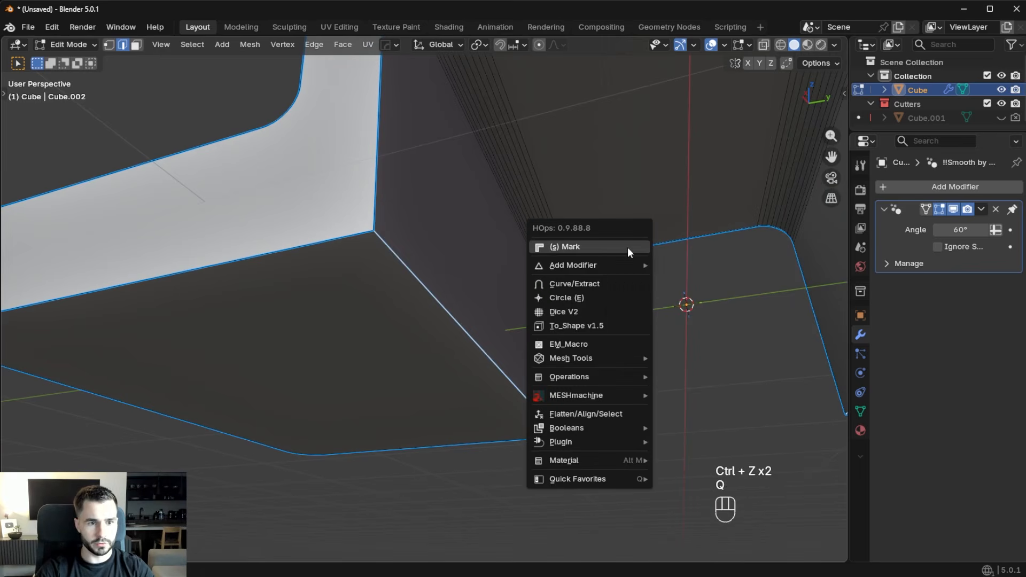
{"action": "left_click", "coordinate": [627, 247]}
{"action": "key", "text": "Tab"}
{"action": "key", "text": "Tab"}
{"action": "key", "text": "alt+a"}
Try a 10-segment bevel on the two unmarked lower edges and check the shading in Object Mode.
{"action": "middle_click_drag", "start_coordinate": [474, 338], "coordinate": [680, 351]}
{"action": "key", "text": "ctrl+b"}
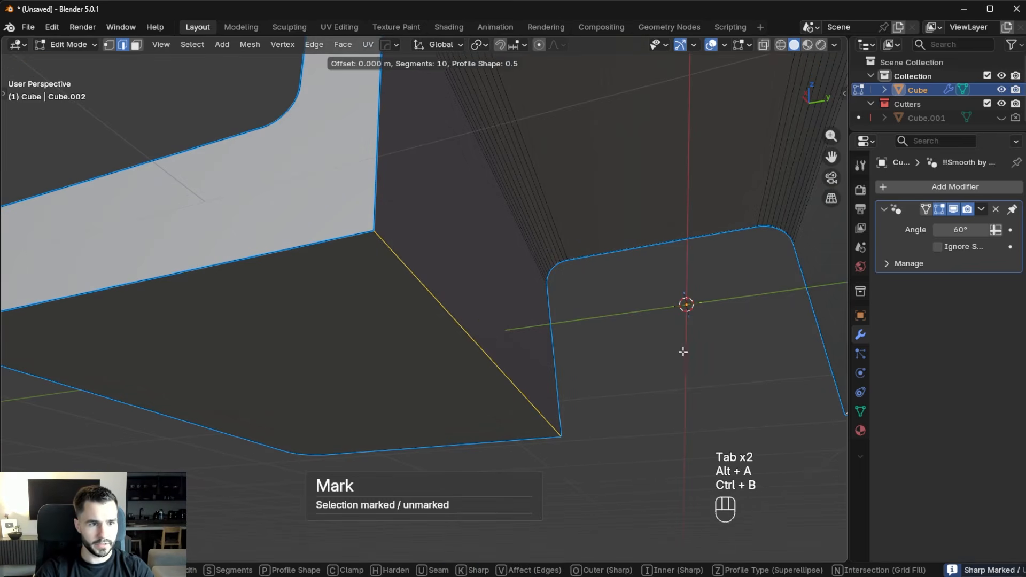
{"action": "left_click", "coordinate": [732, 308]}
{"action": "key", "text": "Tab"}
{"action": "scroll", "coordinate": [521, 262], "scroll_direction": "up", "scroll_amount": 5}
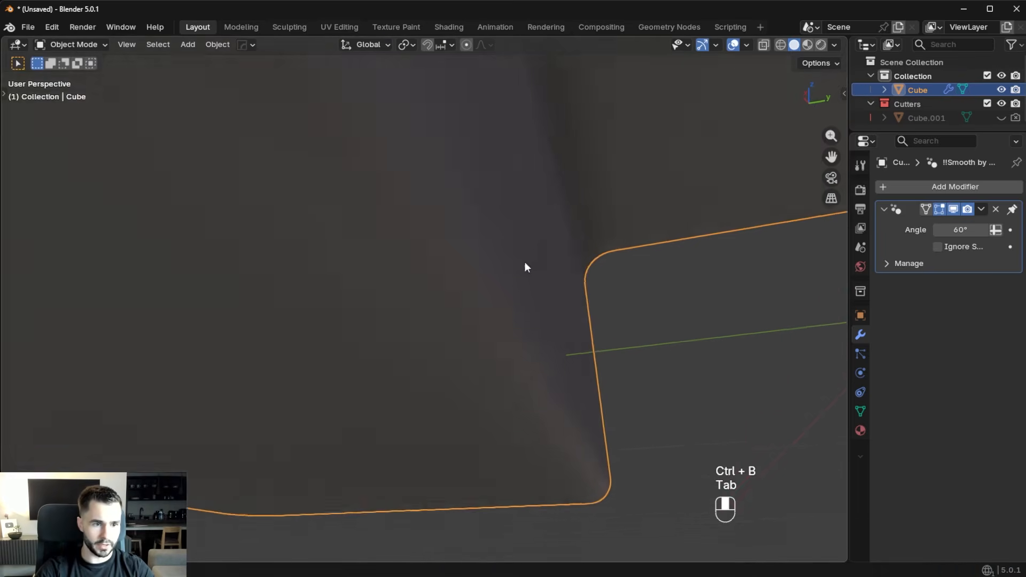
{"action": "scroll", "coordinate": [481, 315], "scroll_direction": "down", "scroll_amount": 5}
Undo the bevel, the edge unmarking and the CSharp application to bring back the live Boolean.
{"action": "key", "text": "ctrl+z"}
{"action": "key", "text": "ctrl+z"}
{"action": "key", "text": "ctrl+z"}
{"action": "key", "text": "ctrl+z"}
{"action": "middle_click_drag", "start_coordinate": [499, 306], "coordinate": [687, 388]}
{"action": "key", "text": "ctrl+z"}
{"action": "key", "text": "ctrl+z"}
{"action": "key", "text": "ctrl+z"}
{"action": "key", "text": "ctrl+z"}
{"action": "key", "text": "ctrl+z"}
{"action": "key", "text": "ctrl+z"}
{"action": "middle_click_drag", "start_coordinate": [518, 299], "coordinate": [613, 319]}
Disable Sharp and enable Seam in the HOps Helper's Sharpening / Shading mark defaults.
{"action": "key", "text": "alt+v"}
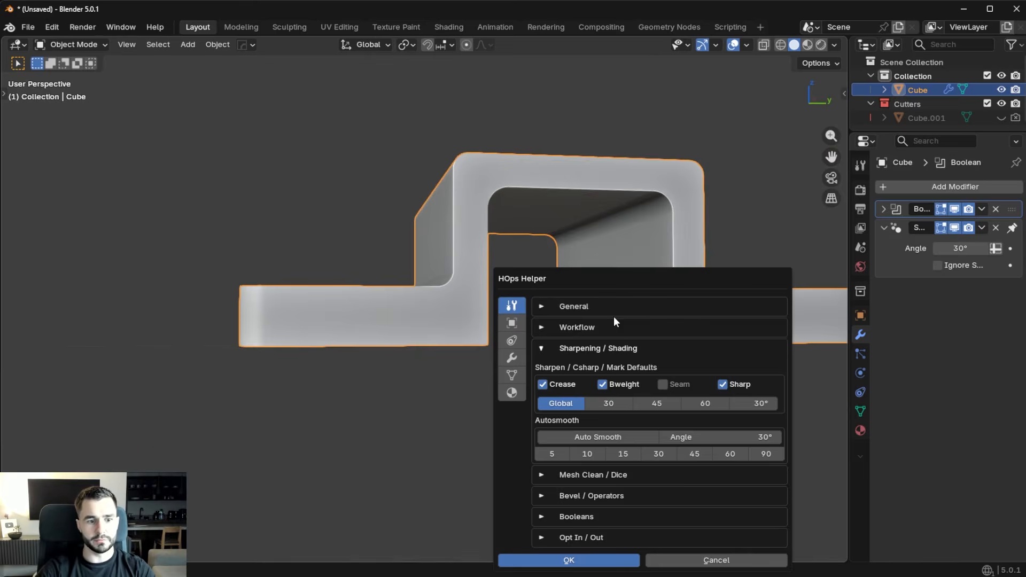
{"action": "left_click", "coordinate": [715, 386]}
{"action": "left_click", "coordinate": [602, 384]}
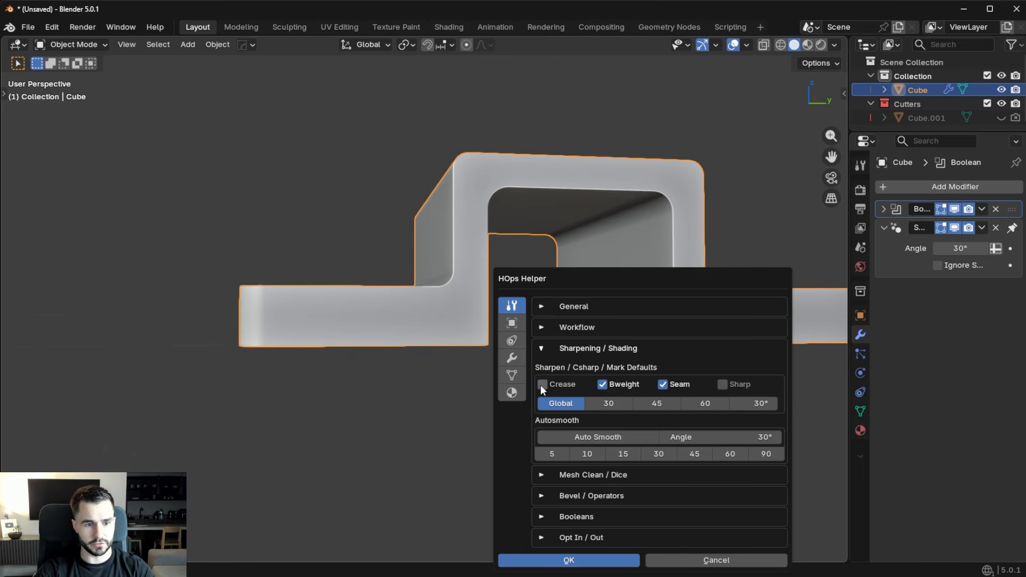
Apply the Boolean with HOps CSharp using the seam-based marking defaults and enter Edit Mode.
{"action": "key", "text": "q"}
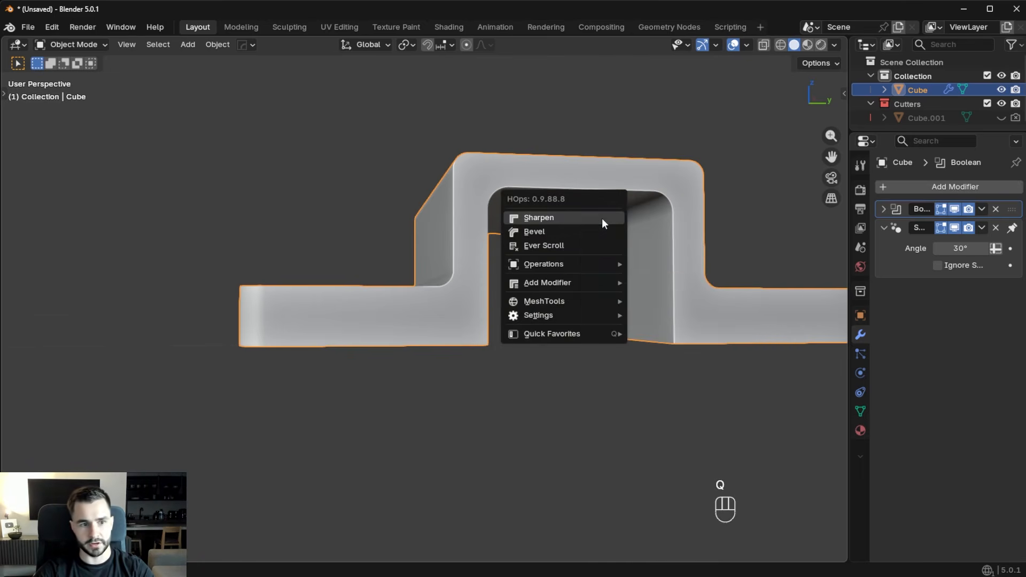
{"action": "left_click", "coordinate": [601, 218], "text": "ctrl"}
{"action": "middle_click_drag", "start_coordinate": [601, 218], "coordinate": [534, 262]}
{"action": "key", "text": "Tab"}
Try a 10-segment bevel on the opening's two lower edges and check its shading and the seam-marked edges.
{"action": "left_click", "coordinate": [426, 308]}
{"action": "left_click", "coordinate": [632, 296], "text": "shift"}
{"action": "scroll", "coordinate": [600, 314], "scroll_direction": "up", "scroll_amount": 2}
{"action": "middle_click_drag", "start_coordinate": [601, 314], "coordinate": [634, 351]}
{"action": "key", "text": "ctrl+b"}
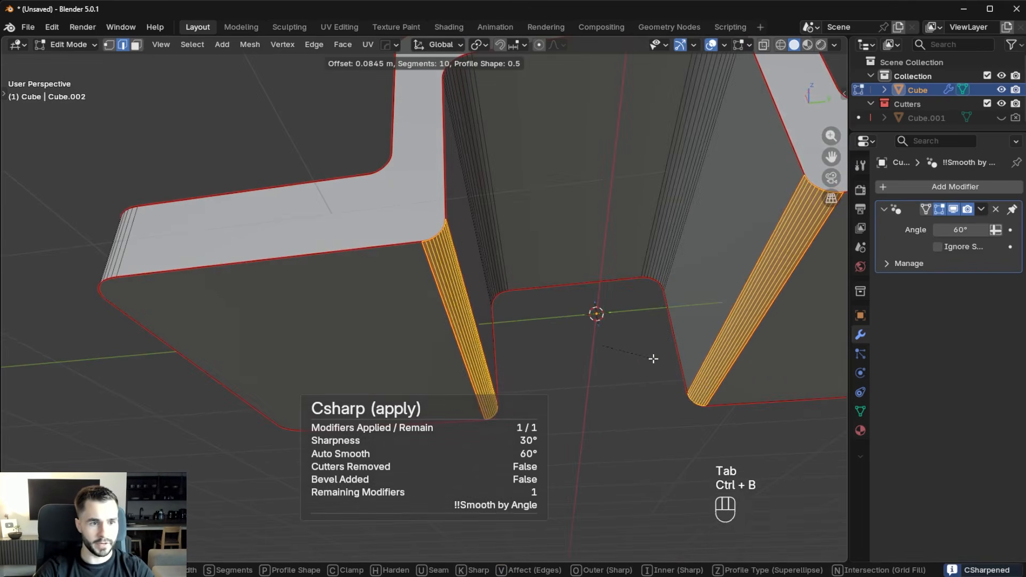
{"action": "left_click", "coordinate": [683, 351]}
{"action": "key", "text": "Tab"}
{"action": "scroll", "coordinate": [615, 326], "scroll_direction": "up", "scroll_amount": 6}
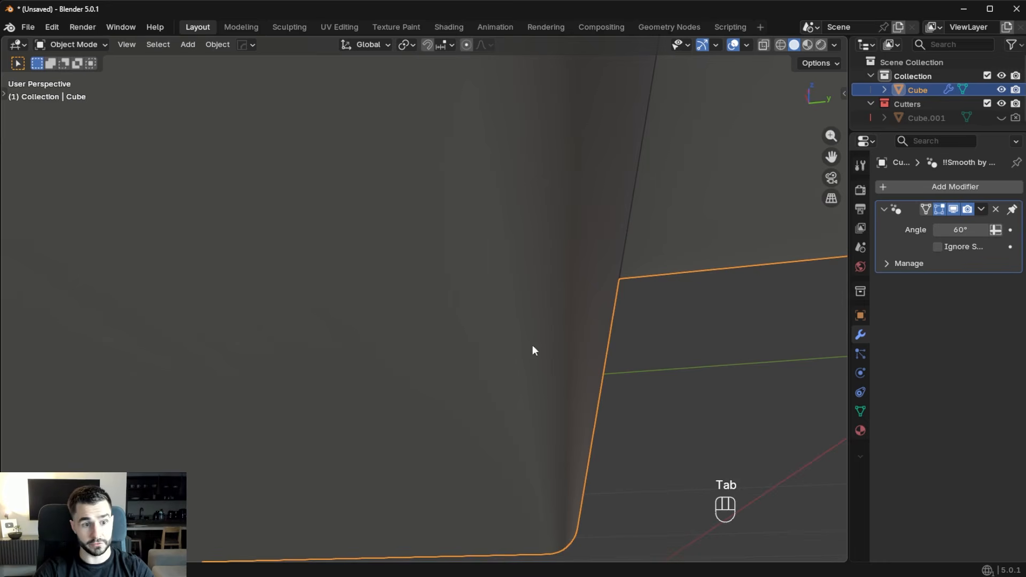
{"action": "scroll", "coordinate": [518, 320], "scroll_direction": "down", "scroll_amount": 4}
{"action": "key", "text": "Tab"}
{"action": "key", "text": "alt+a"}
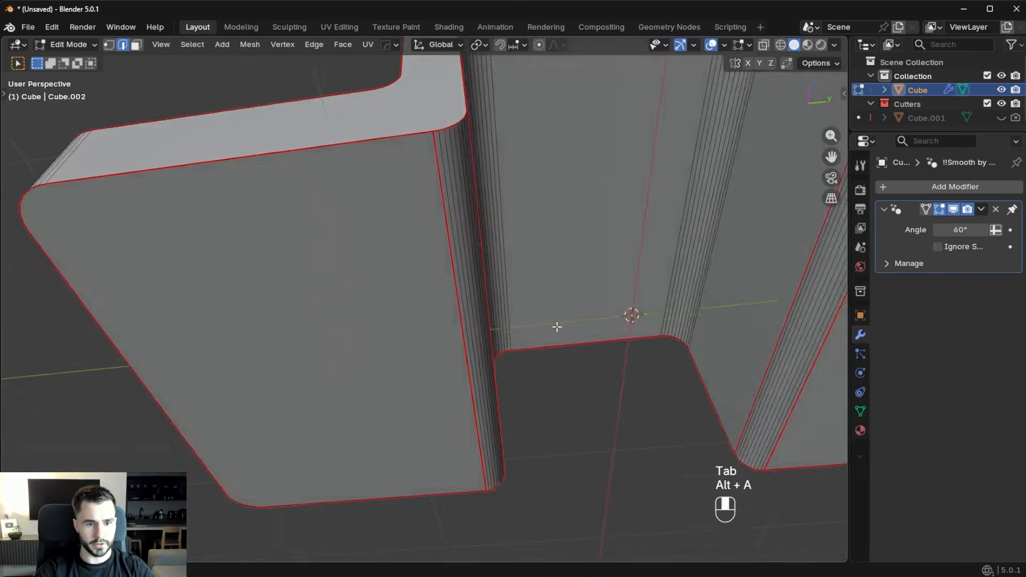
{"action": "key", "text": "Tab"}
{"action": "scroll", "coordinate": [525, 260], "scroll_direction": "down", "scroll_amount": 5}
Undo the bevel and the CSharp application to restore the live Boolean on the block.
{"action": "key", "text": "ctrl+z"}
{"action": "key", "text": "ctrl+z"}
{"action": "key", "text": "ctrl+z"}
{"action": "key", "text": "ctrl+z"}
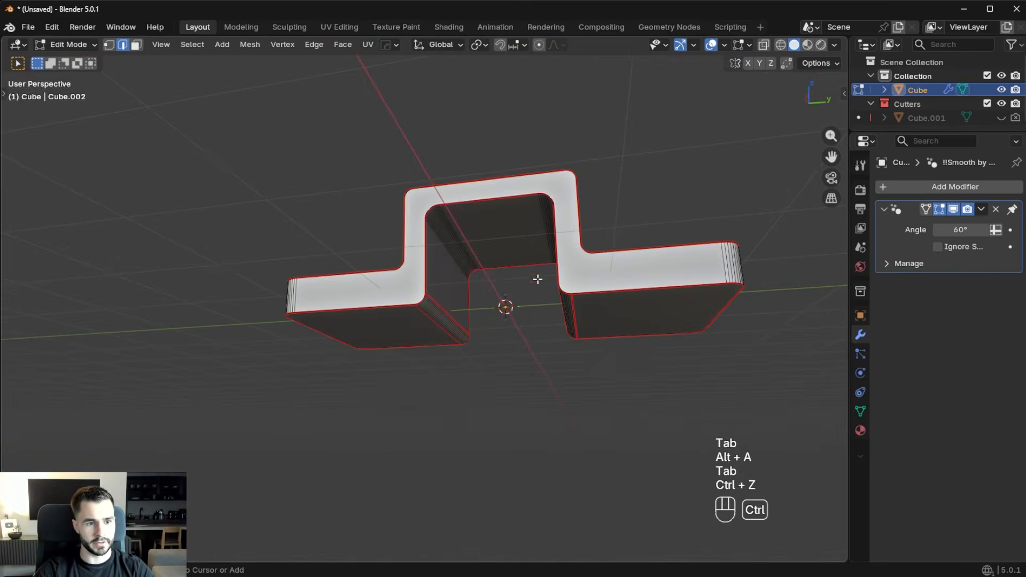
{"action": "key", "text": "ctrl+z"}
{"action": "key", "text": "ctrl+z"}
{"action": "middle_click_drag", "start_coordinate": [533, 268], "coordinate": [602, 323]}
{"action": "key", "text": "Tab"}
{"action": "key", "text": "Tab"}
Apply the block's Boolean with HOps Smart Apply and clear the selection in Edit Mode.
{"action": "key", "text": "q"}
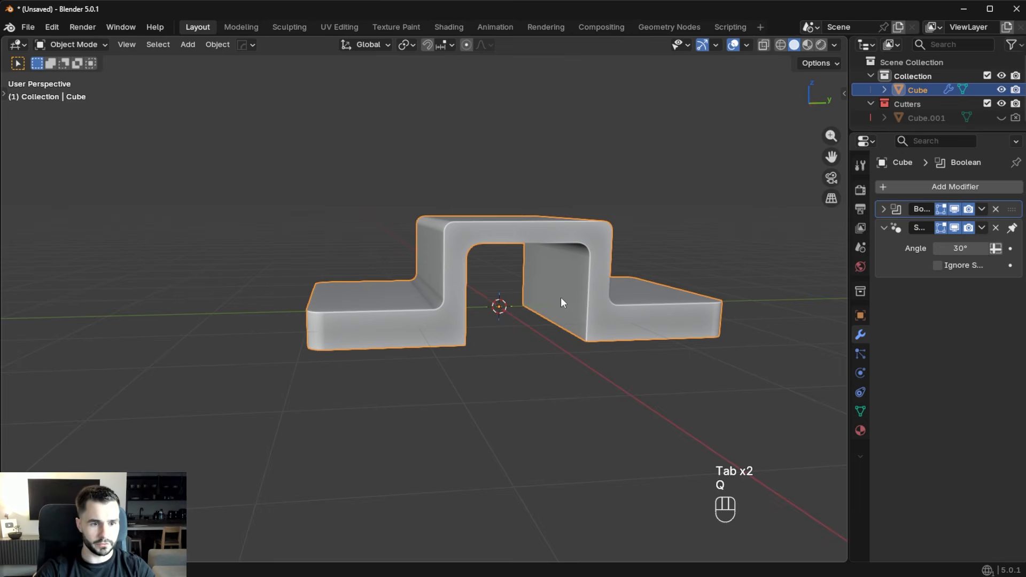
{"action": "key", "text": "q"}
{"action": "mouse_move", "coordinate": [527, 346]}
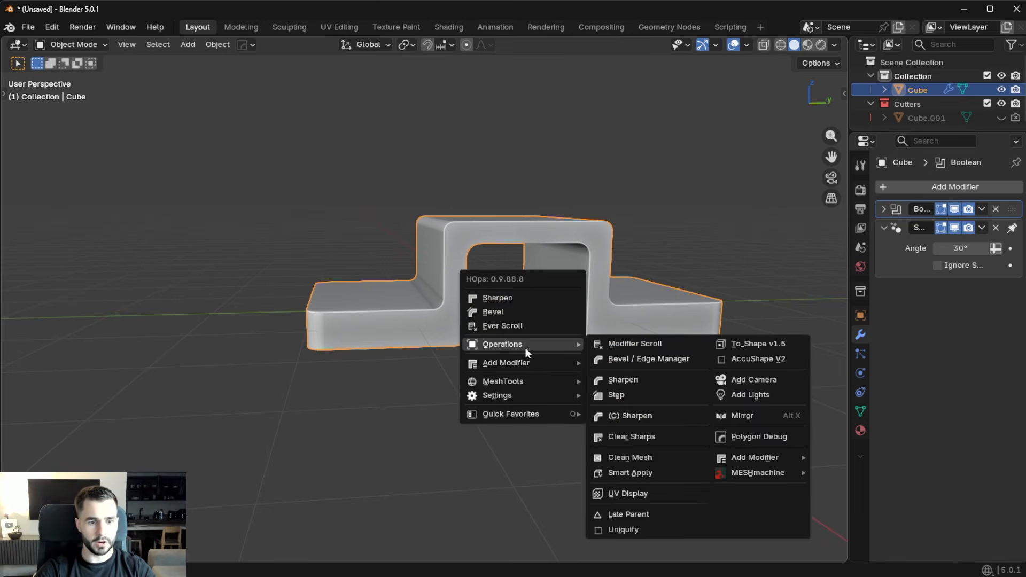
{"action": "left_click", "coordinate": [646, 475]}
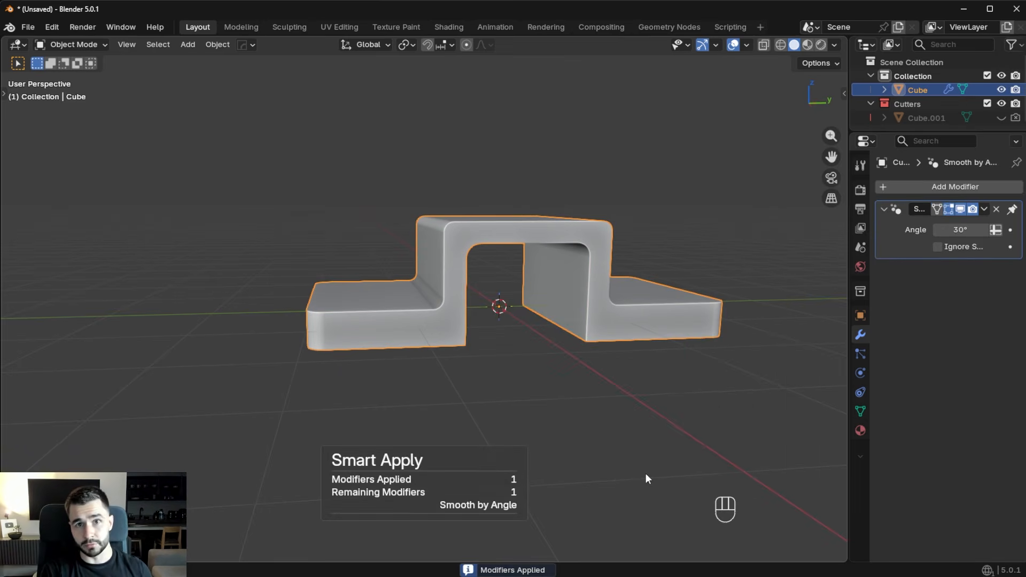
{"action": "key", "text": "Tab"}
{"action": "key", "text": "alt+a"}
Review the mark defaults in the HOps Helper's Sharpening / Shading section and close it unchanged.
{"action": "middle_click_drag", "start_coordinate": [646, 473], "coordinate": [589, 288]}
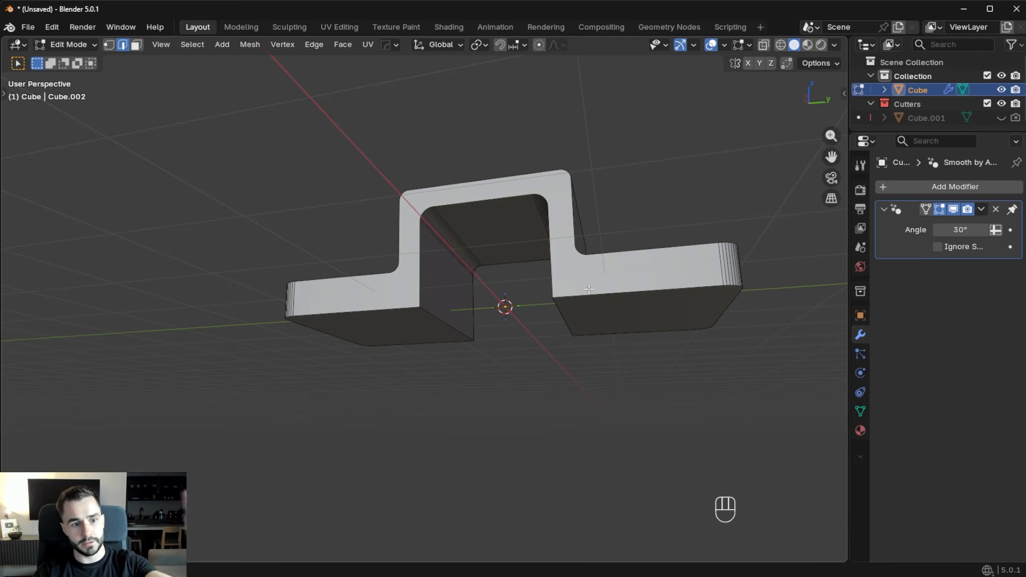
{"action": "key", "text": "ctrl+grave"}
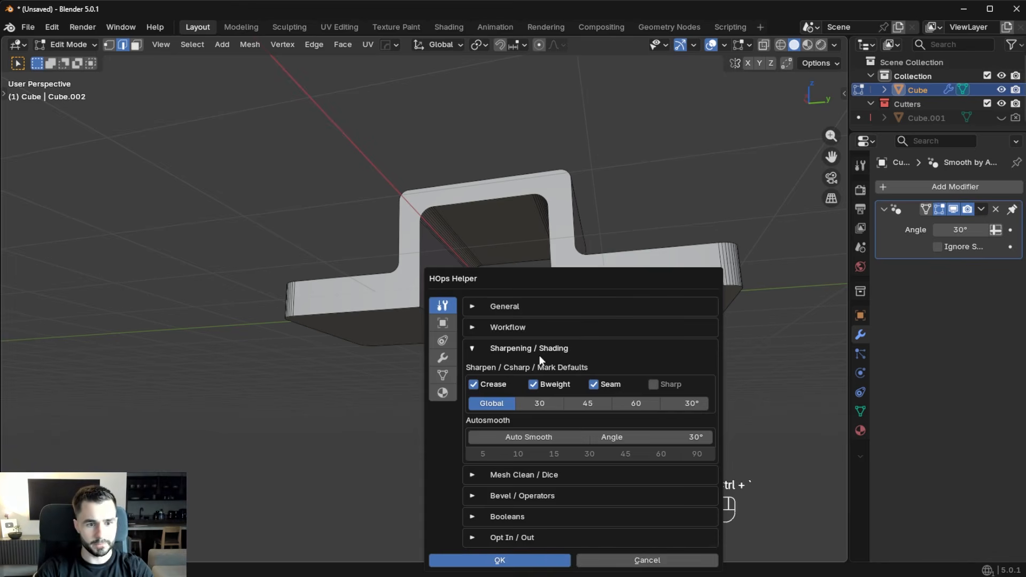
{"action": "key", "text": "Escape"}
Try a 10-segment bevel of about 0.11 m on the two unmarked lower edges of the opening and undo it.
{"action": "scroll", "coordinate": [559, 323], "scroll_direction": "up", "scroll_amount": 4}
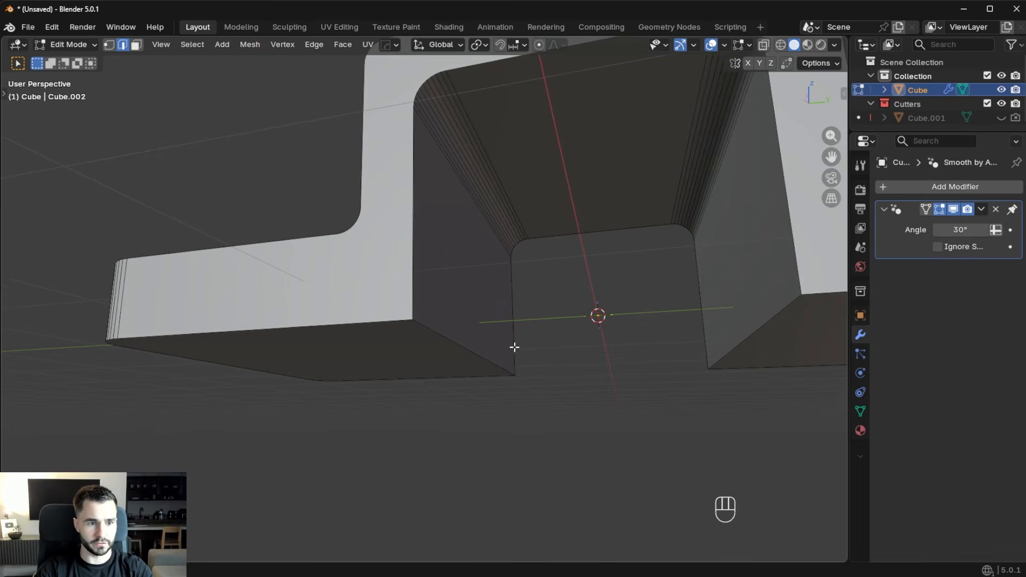
{"action": "key", "text": "ctrl+b"}
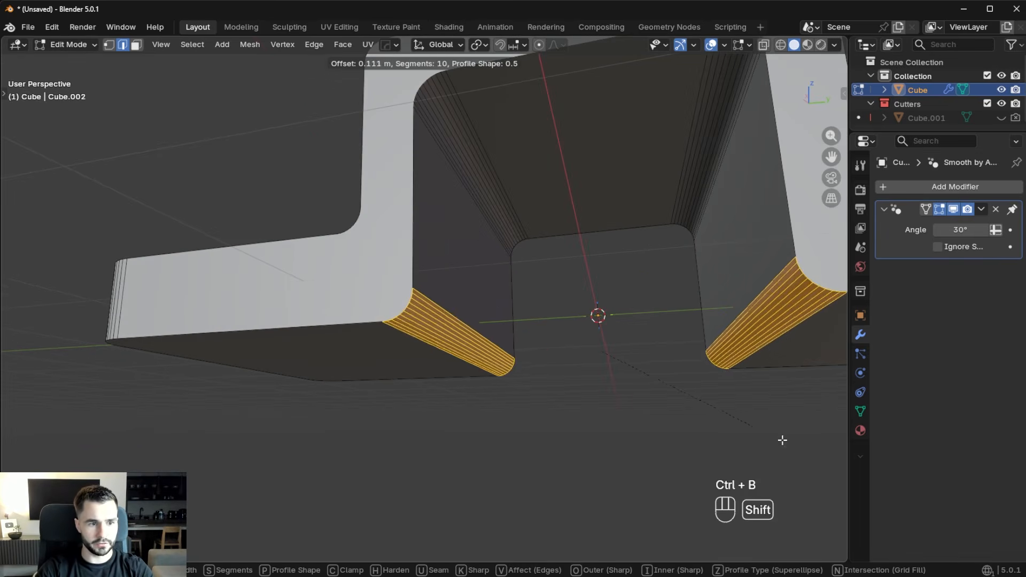
{"action": "left_click", "coordinate": [807, 435]}
{"action": "key", "text": "Tab"}
{"action": "middle_click_drag", "start_coordinate": [627, 283], "coordinate": [515, 328]}
{"action": "key", "text": "ctrl+z"}
{"action": "key", "text": "ctrl+z"}
Bevel the opening's two lower edges with 10 segments and return to Object Mode.
{"action": "key", "text": "ctrl+b"}
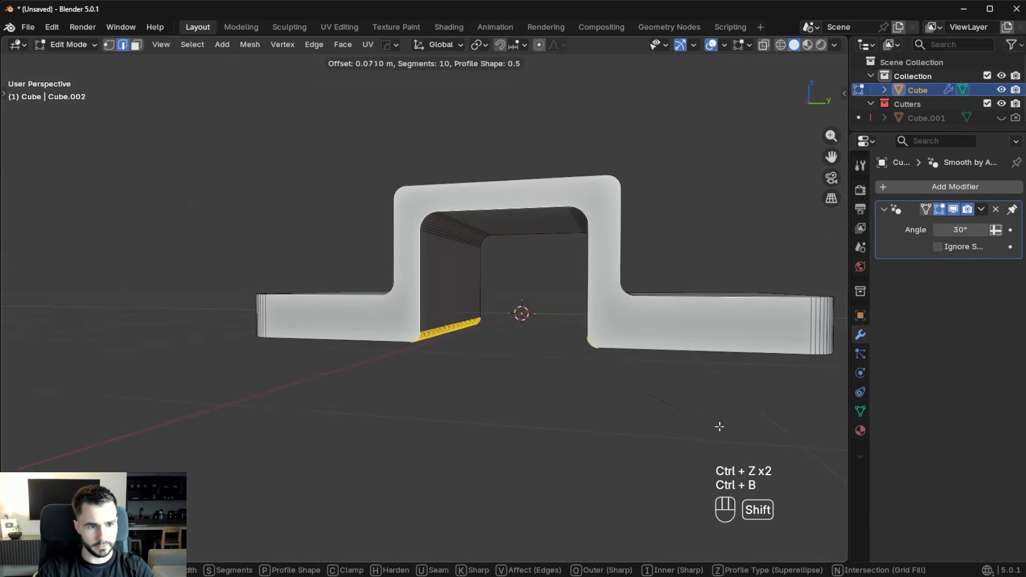
{"action": "left_click", "coordinate": [776, 389]}
{"action": "key", "text": "Tab"}
{"action": "middle_click_drag", "start_coordinate": [776, 388], "coordinate": [605, 352]}
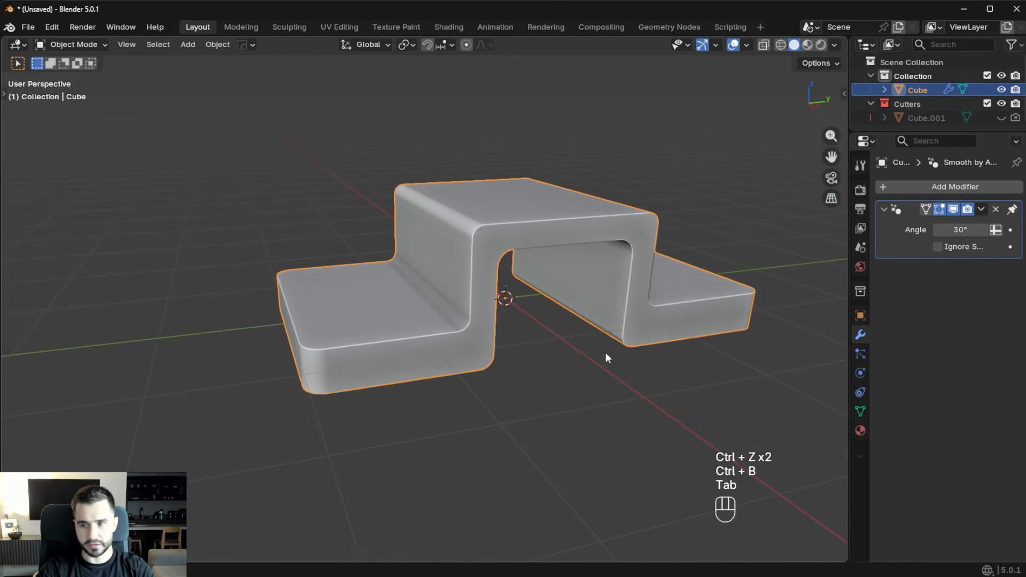
{"action": "middle_click_drag", "start_coordinate": [833, 406], "coordinate": [548, 274]}
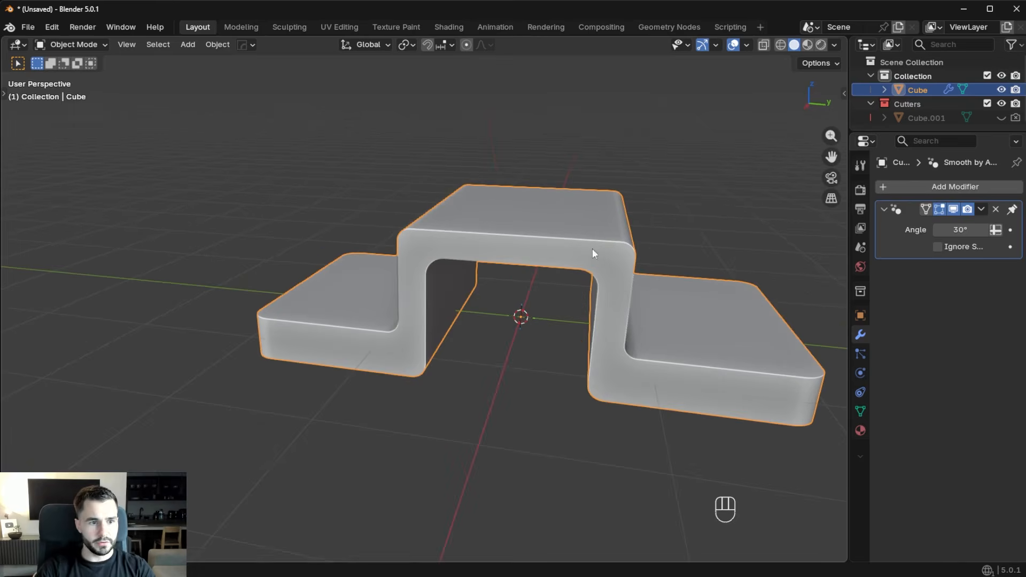
Add a cylinder with 64 vertices at the origin and smooth its shading by angle at 30°.
{"action": "key", "text": "shift+a"}
{"action": "left_click", "coordinate": [751, 298]}
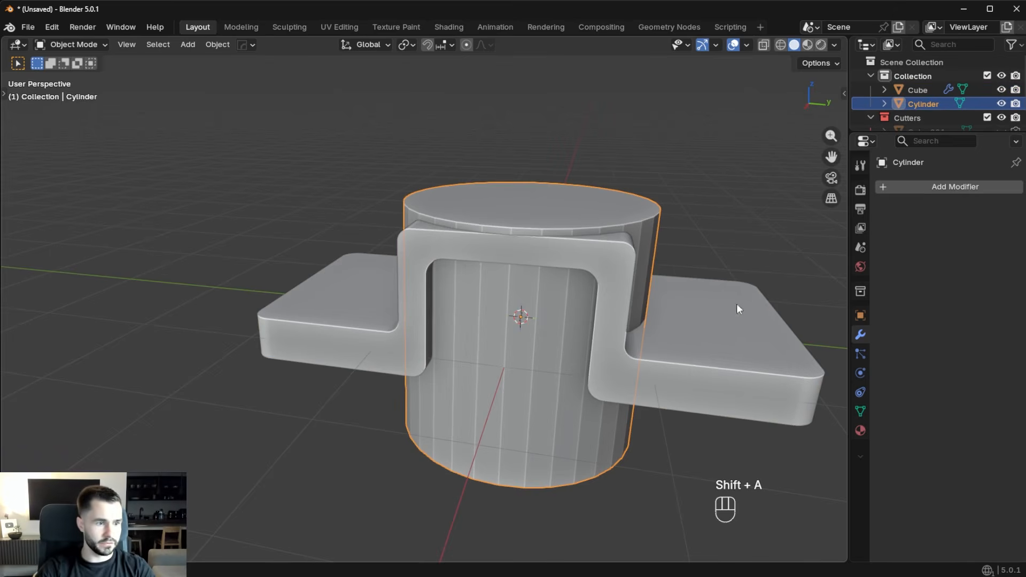
{"action": "double_click", "coordinate": [151, 385]}
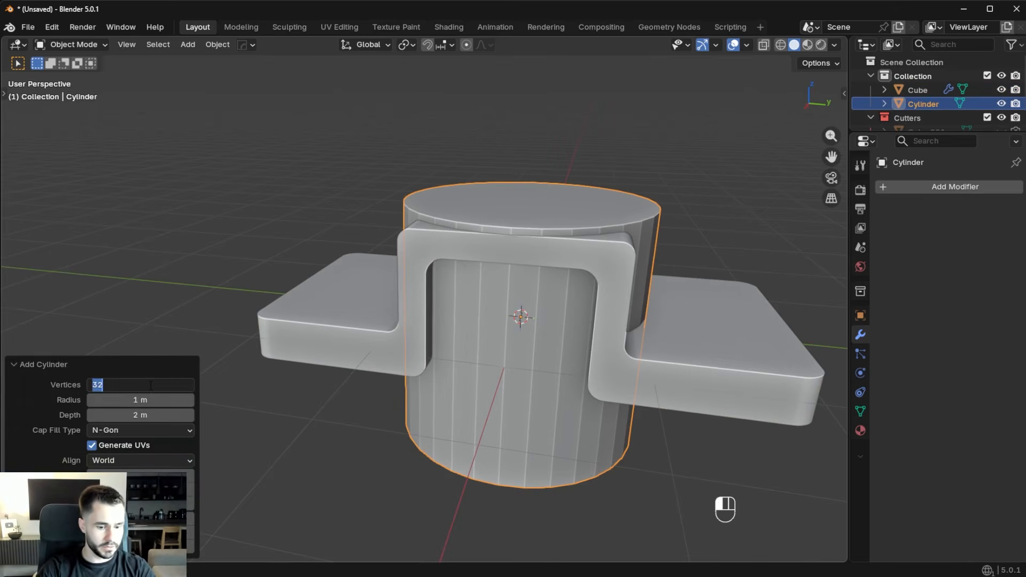
{"action": "type", "text": "64"}
{"action": "key", "text": "Return"}
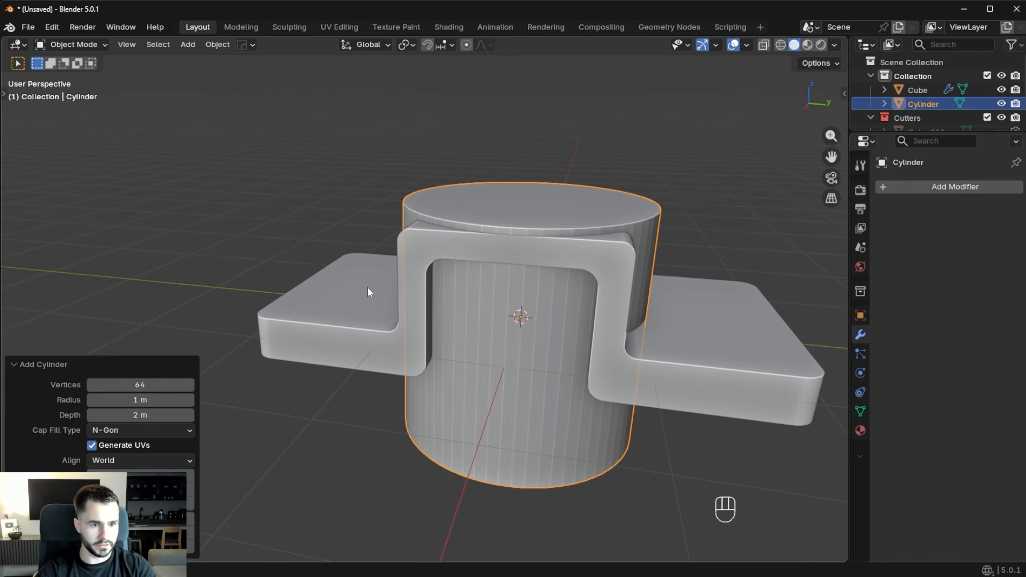
{"action": "right_click", "coordinate": [586, 236]}
{"action": "left_click", "coordinate": [585, 236]}
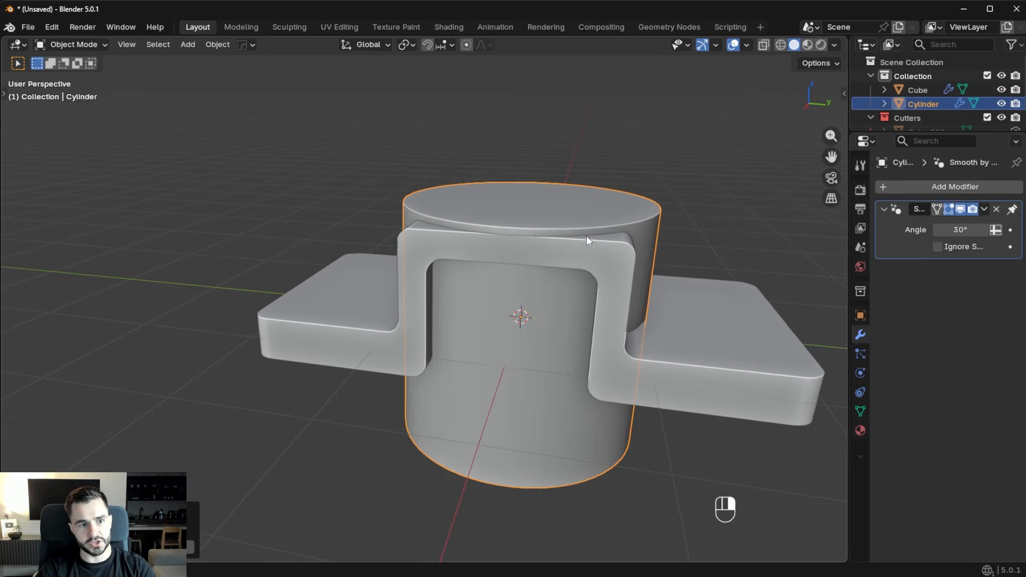
In the right orthographic view, scale the cylinder down to about 0.75 and raise it along Z.
{"action": "key", "text": "KP_3"}
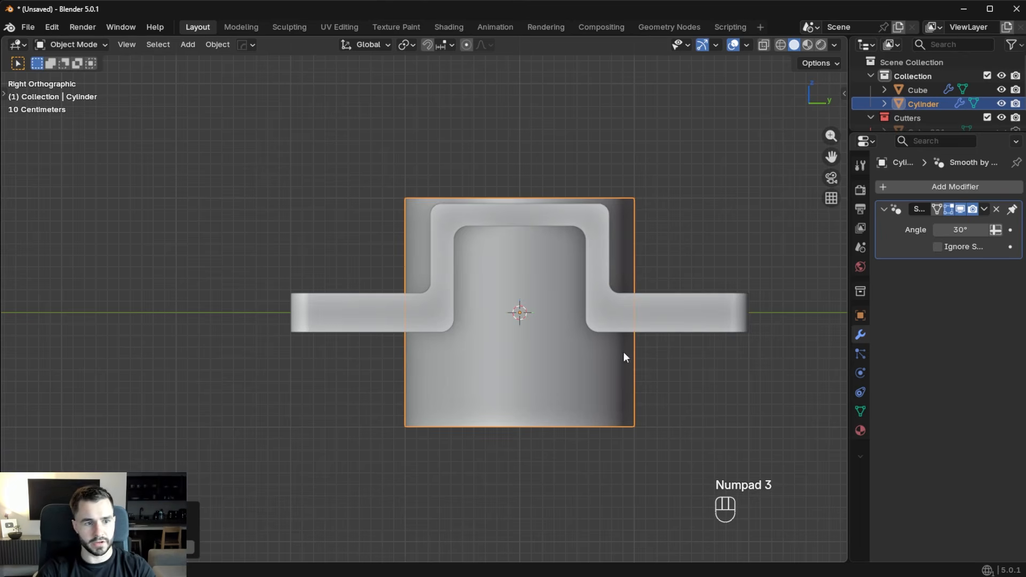
{"action": "key", "text": "s"}
{"action": "left_click", "coordinate": [646, 400]}
{"action": "key", "text": "g"}
{"action": "key", "text": "z"}
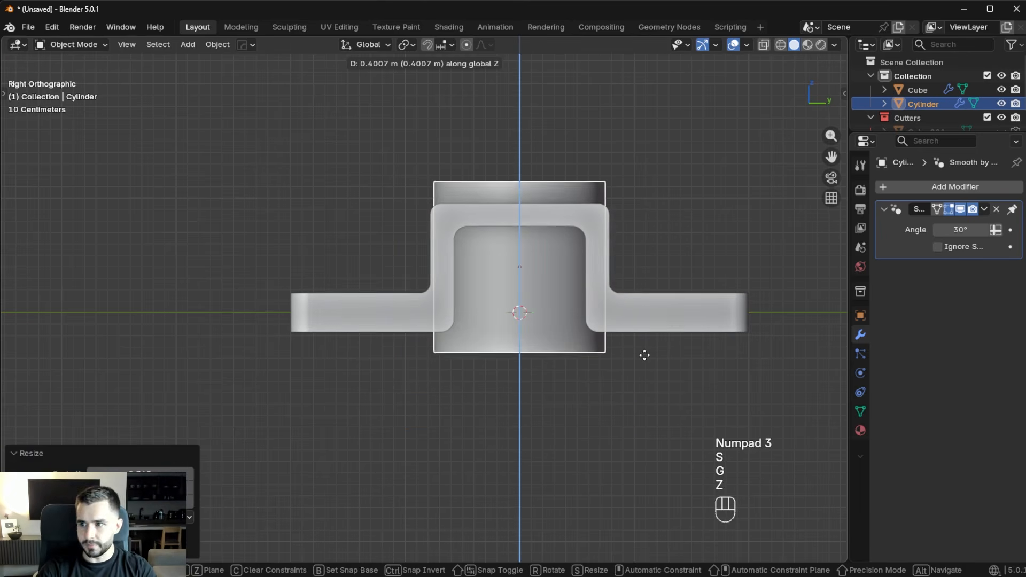
{"action": "left_click", "coordinate": [661, 309]}
Scale the cylinder up by about 1.15 and adjust its height along Z over the block's raised section.
{"action": "middle_click_drag", "start_coordinate": [662, 310], "coordinate": [608, 392]}
{"action": "key", "text": "s"}
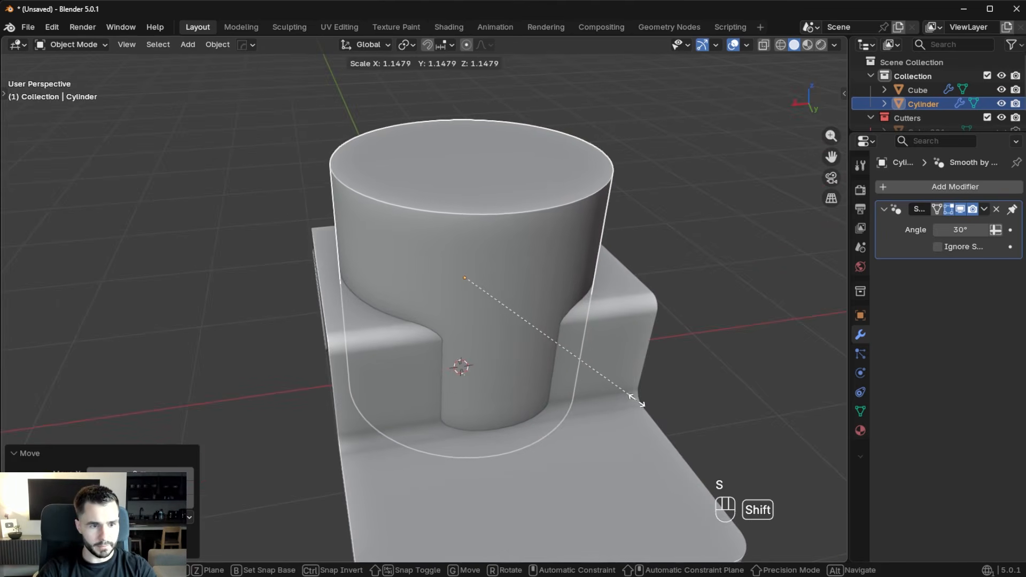
{"action": "left_click", "coordinate": [648, 403]}
{"action": "middle_click_drag", "start_coordinate": [649, 403], "coordinate": [678, 293]}
{"action": "key", "text": "g"}
{"action": "key", "text": "z"}
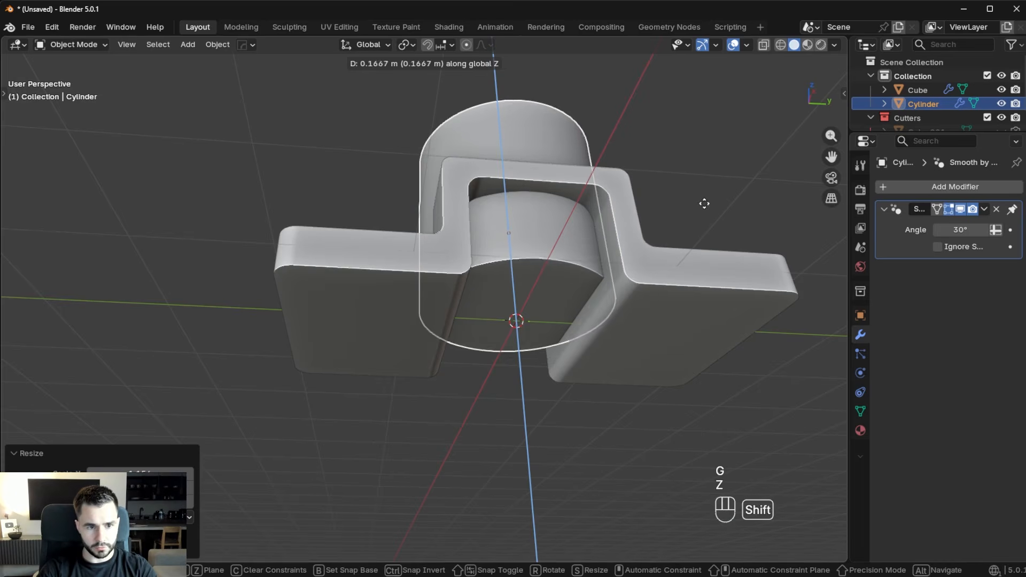
{"action": "left_click", "coordinate": [665, 214]}
{"action": "key", "text": "KP_3"}
{"action": "key", "text": "g"}
{"action": "key", "text": "z"}
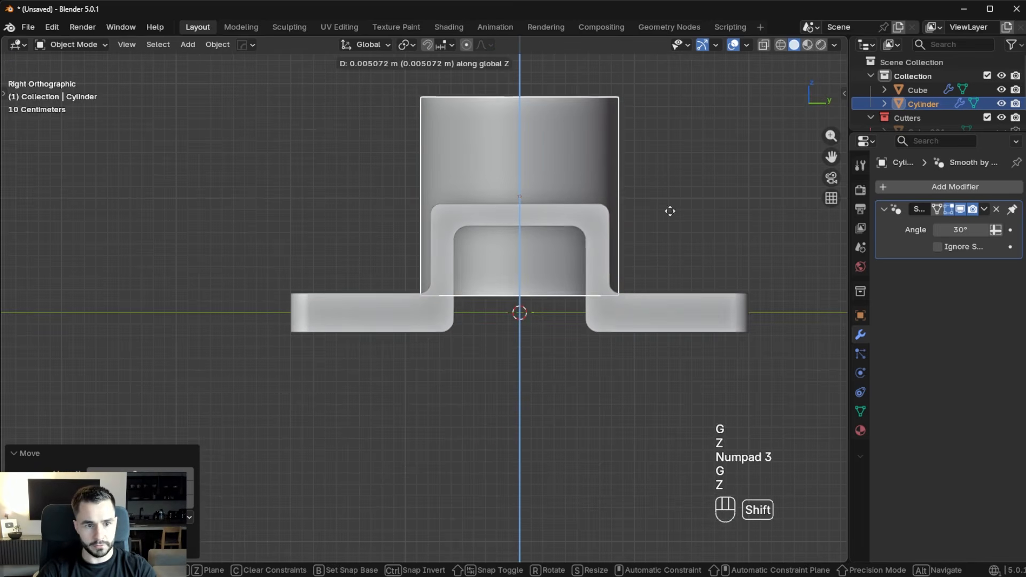
{"action": "left_click", "coordinate": [682, 259]}
In Edit Mode, lower the cylinder's top face by about 0.7 m along Z.
{"action": "middle_click_drag", "start_coordinate": [681, 259], "coordinate": [531, 330]}
{"action": "key", "text": "Tab"}
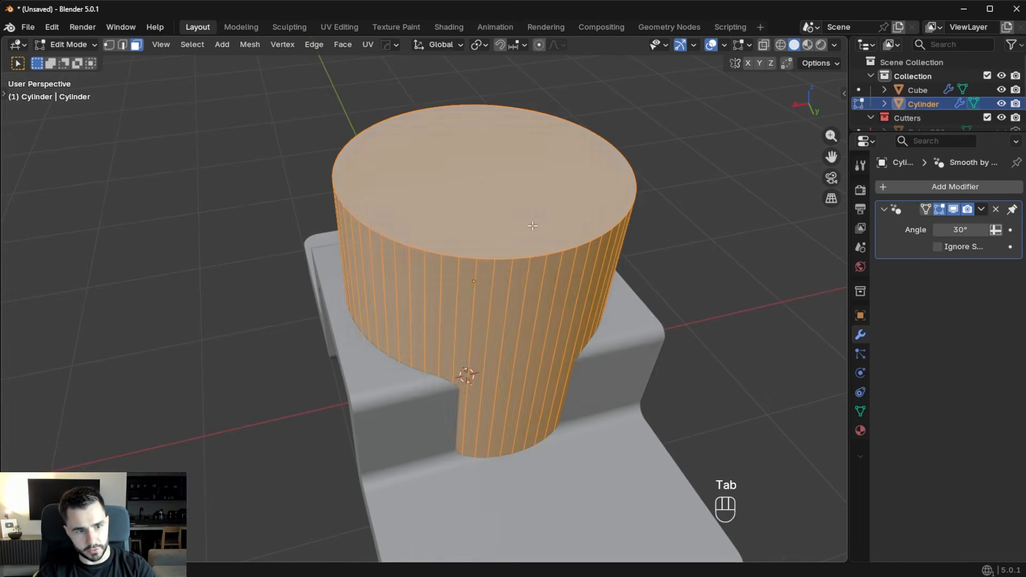
{"action": "left_click", "coordinate": [504, 287]}
{"action": "key", "text": "g"}
{"action": "key", "text": "z"}
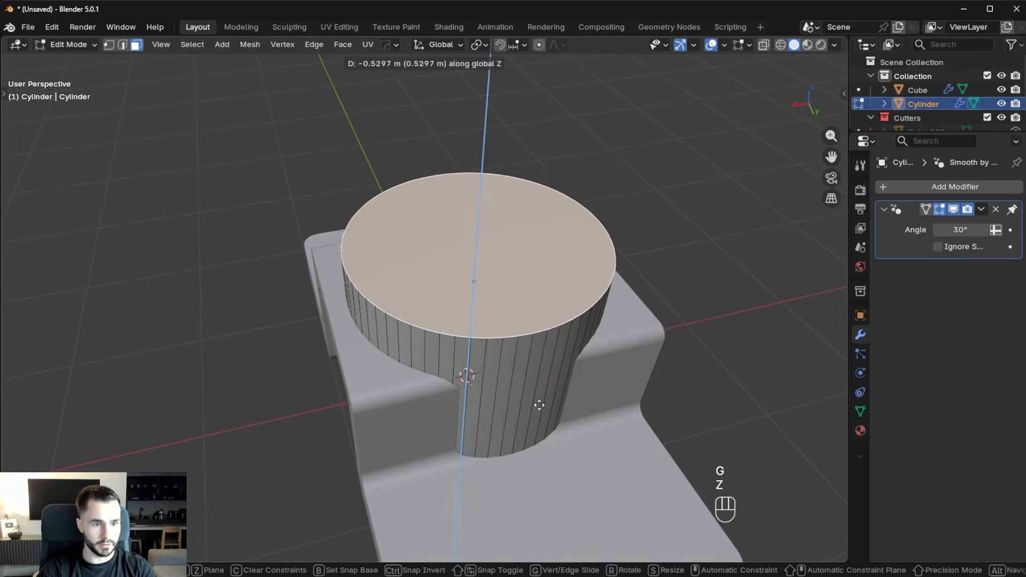
{"action": "key", "text": "shift"}
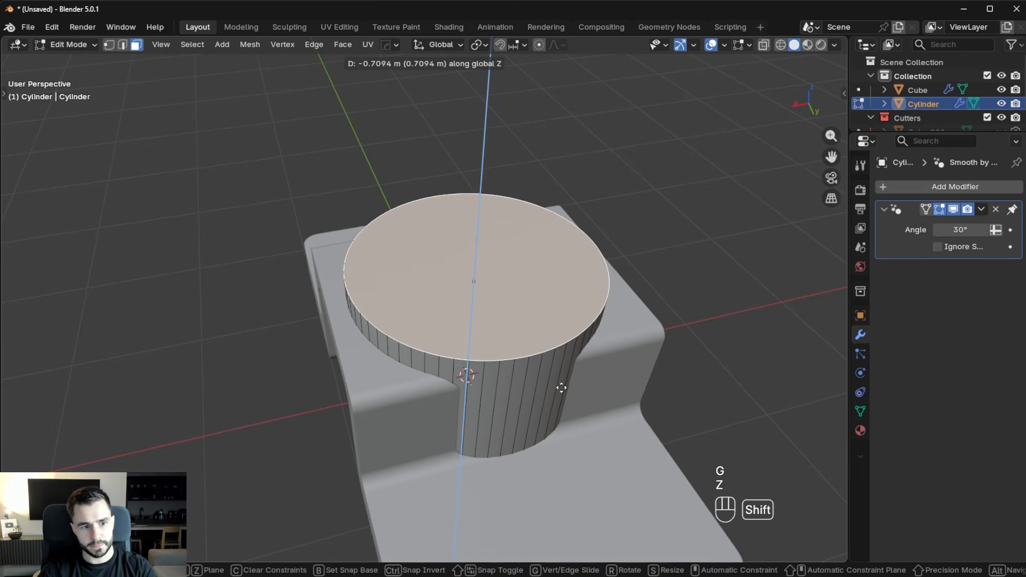
{"action": "left_click", "coordinate": [573, 371]}
{"action": "middle_click_drag", "start_coordinate": [574, 371], "coordinate": [619, 380]}
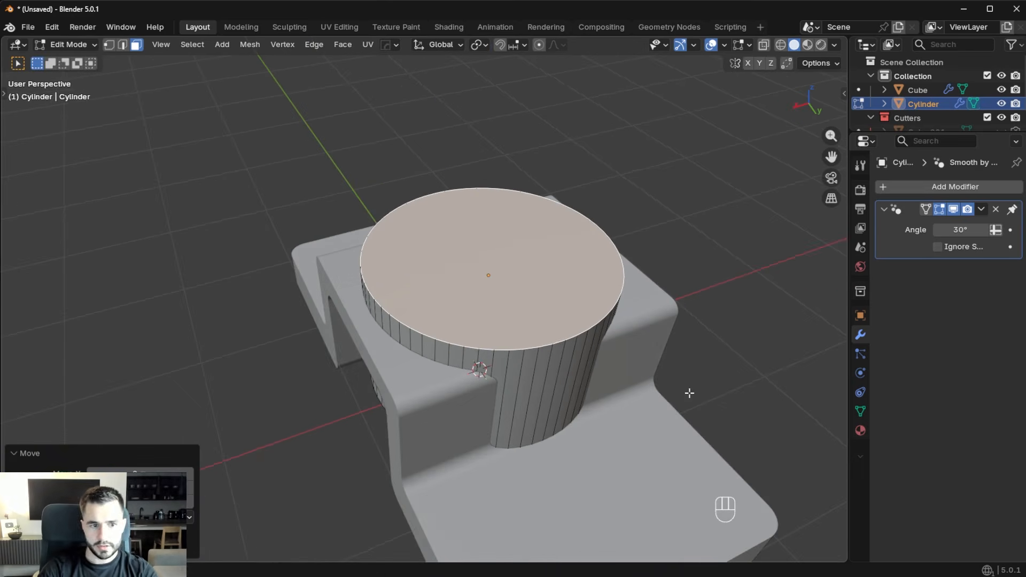
Inset the cylinder's top face by about 0.11 m and extrude it slightly upward as a thin raised step.
{"action": "key", "text": "i"}
{"action": "key", "text": "shift"}
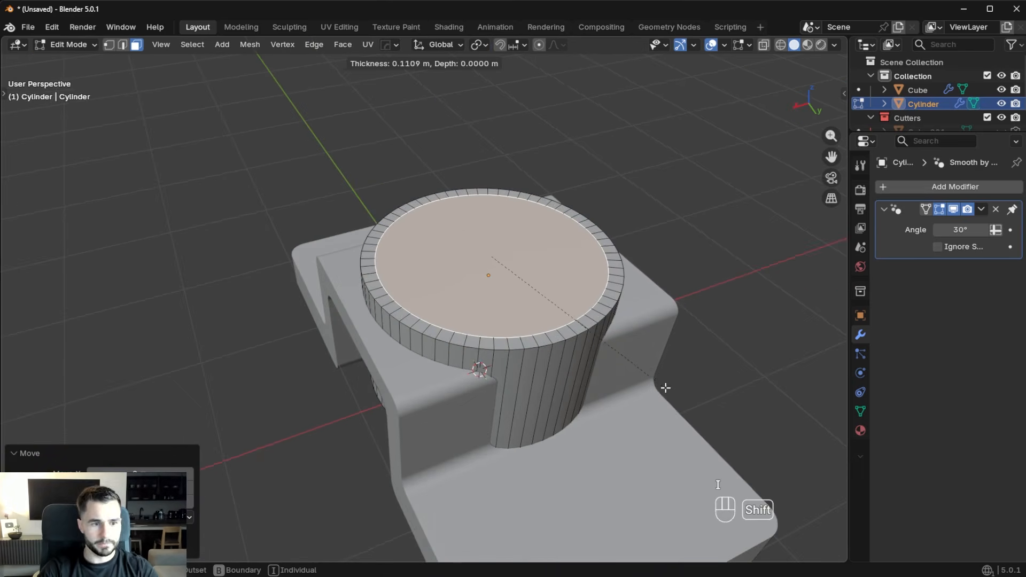
{"action": "left_click", "coordinate": [657, 385]}
{"action": "key", "text": "e"}
{"action": "key", "text": "shift"}
{"action": "left_click", "coordinate": [652, 384]}
Inset the top face again by about 0.18 m and extrude it upward by about 1 m.
{"action": "key", "text": "i"}
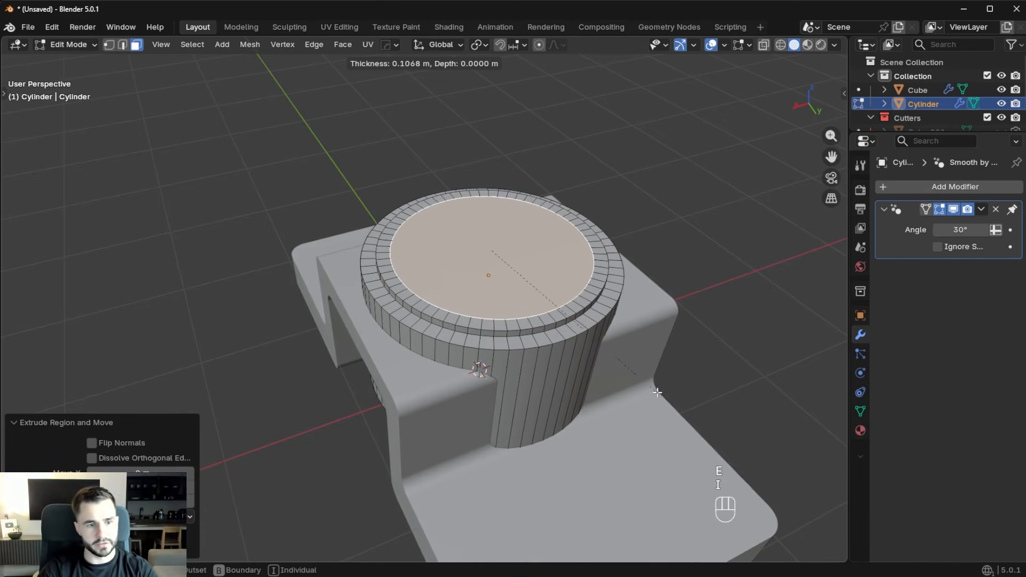
{"action": "left_click", "coordinate": [647, 391]}
{"action": "middle_click_drag", "start_coordinate": [648, 391], "coordinate": [559, 269]}
{"action": "key", "text": "e"}
{"action": "key", "text": "shift"}
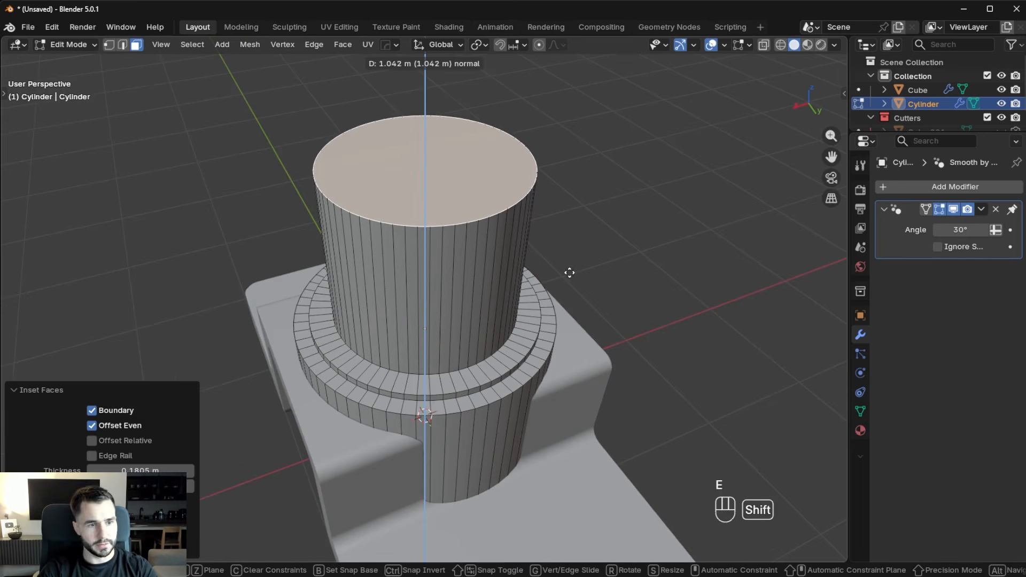
{"action": "left_click", "coordinate": [574, 251]}
Inset the column's top face by about 0.24 m, extrude it downward to hollow the tube, and return to Object Mode.
{"action": "key", "text": "i"}
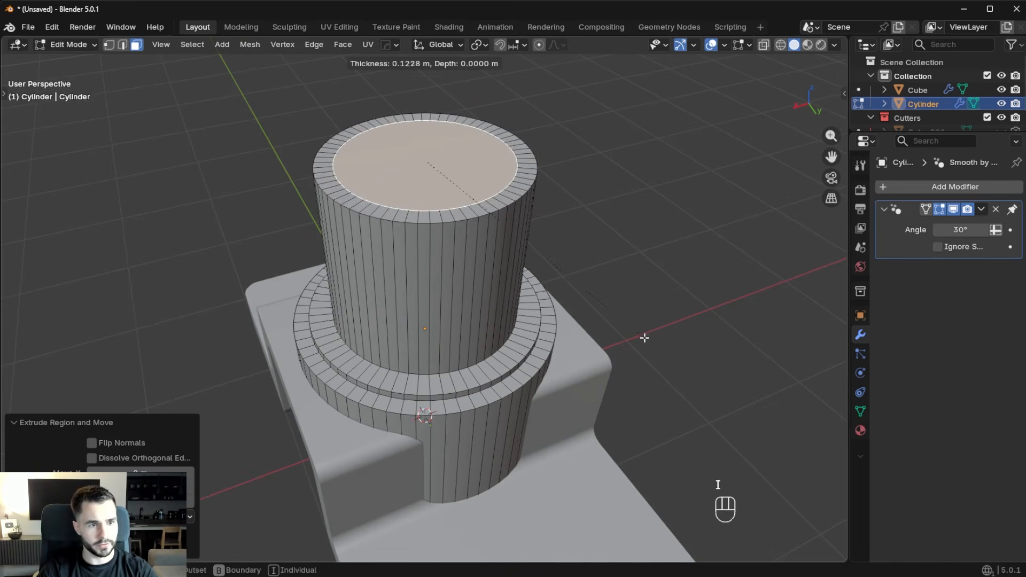
{"action": "left_click", "coordinate": [628, 329]}
{"action": "key", "text": "e"}
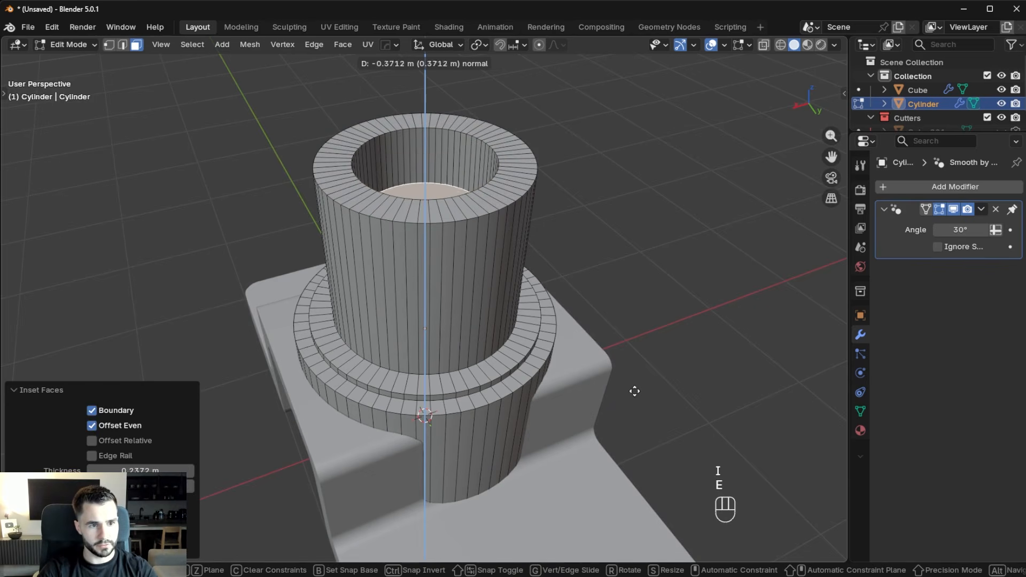
{"action": "left_click", "coordinate": [633, 411]}
{"action": "middle_click_drag", "start_coordinate": [618, 396], "coordinate": [526, 363]}
{"action": "key", "text": "Tab"}
{"action": "scroll", "coordinate": [527, 327], "scroll_direction": "down", "scroll_amount": 5}
{"action": "key", "text": "alt+a"}
{"action": "scroll", "coordinate": [526, 364], "scroll_direction": "up", "scroll_amount": 3}
Scale the whole cylinder up slightly and finish in Object Mode.
{"action": "left_click", "coordinate": [556, 317]}
{"action": "key", "text": "s"}
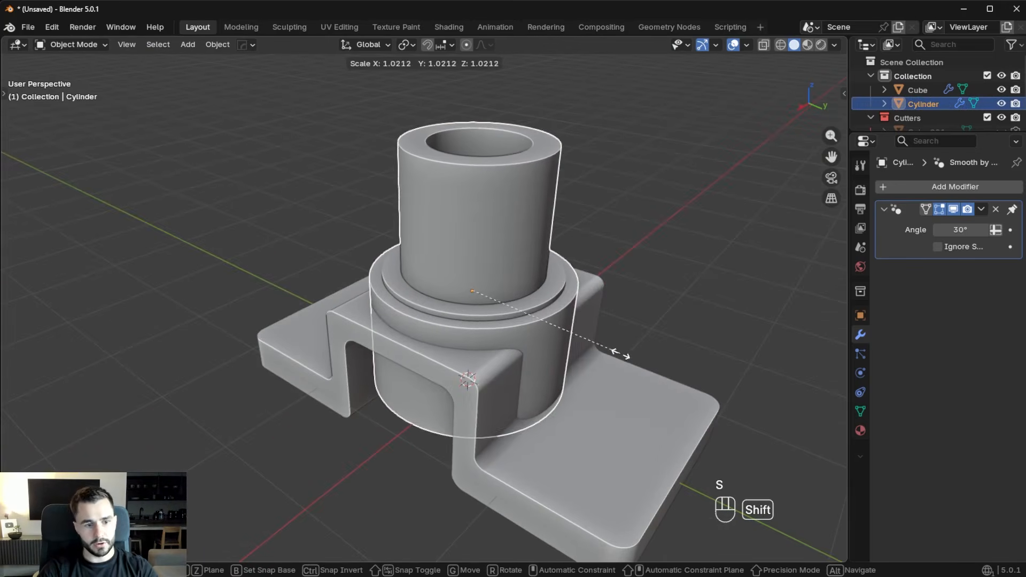
{"action": "left_click", "coordinate": [651, 367]}
{"action": "middle_click_drag", "start_coordinate": [679, 339], "coordinate": [593, 373]}
{"action": "key", "text": "Tab"}
{"action": "key", "text": "Tab"}
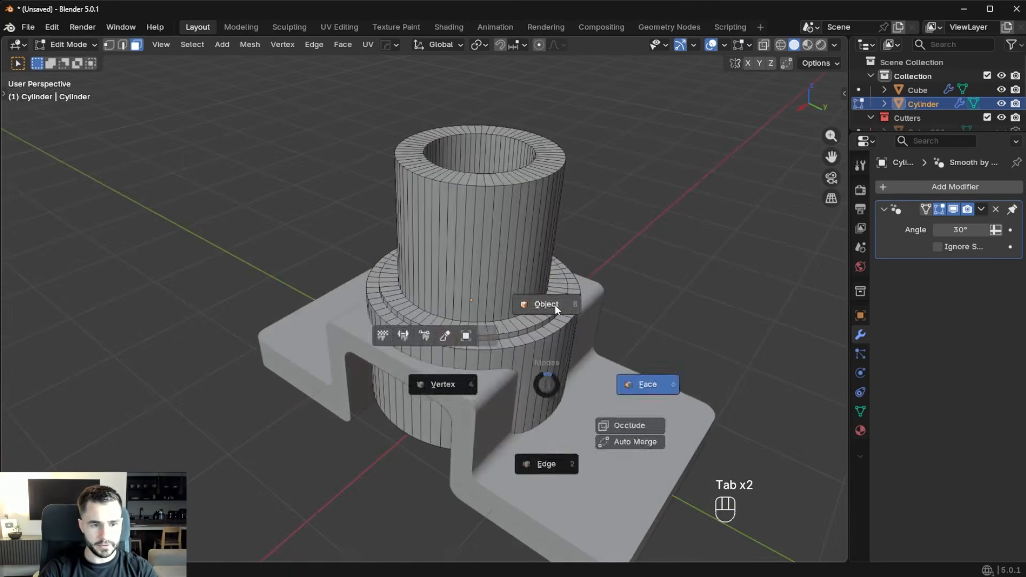
{"action": "left_click", "coordinate": [553, 316]}
Save the scene to the Desktop as tut.blend and clear the selection in the right orthographic view.
{"action": "middle_click_drag", "start_coordinate": [553, 304], "coordinate": [530, 199]}
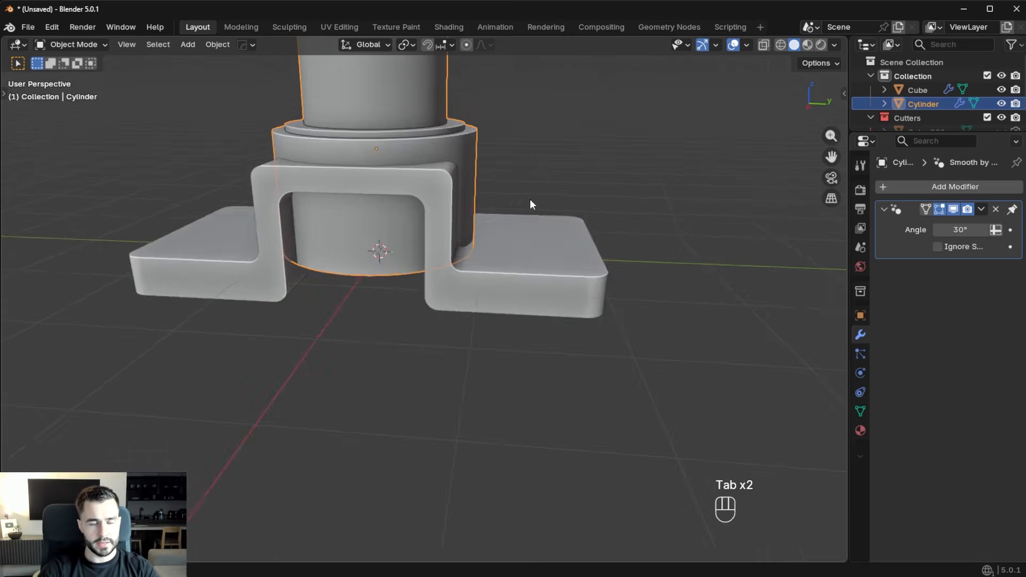
{"action": "key", "text": "KP_3"}
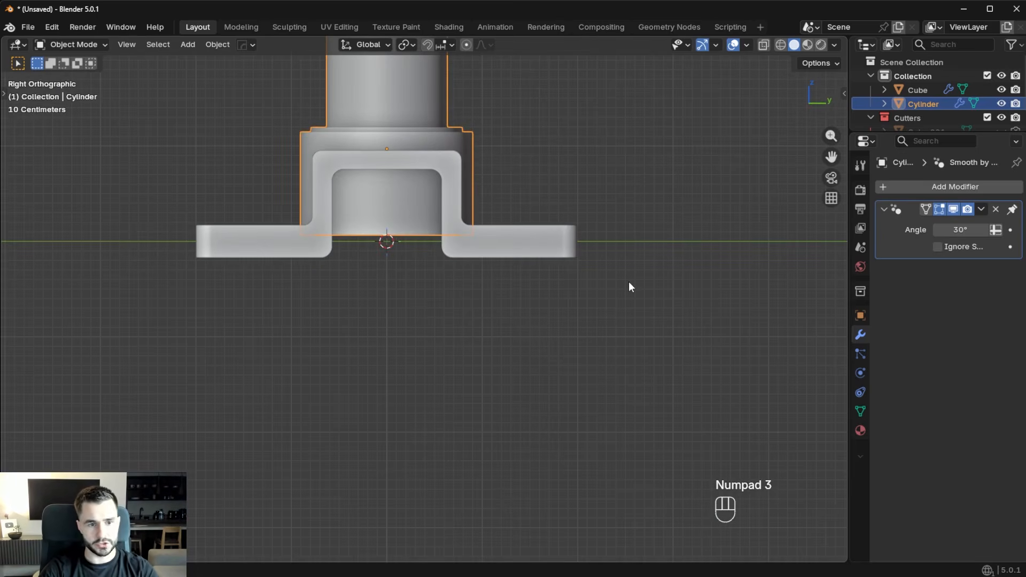
{"action": "key", "text": "ctrl+s"}
{"action": "left_click", "coordinate": [660, 185]}
Add a cube, rotate it 45°, scale it to about 0.28, and move it about 1 m along Y and 0.46 m up.
{"action": "key", "text": "shift+a"}
{"action": "mouse_move", "coordinate": [659, 185]}
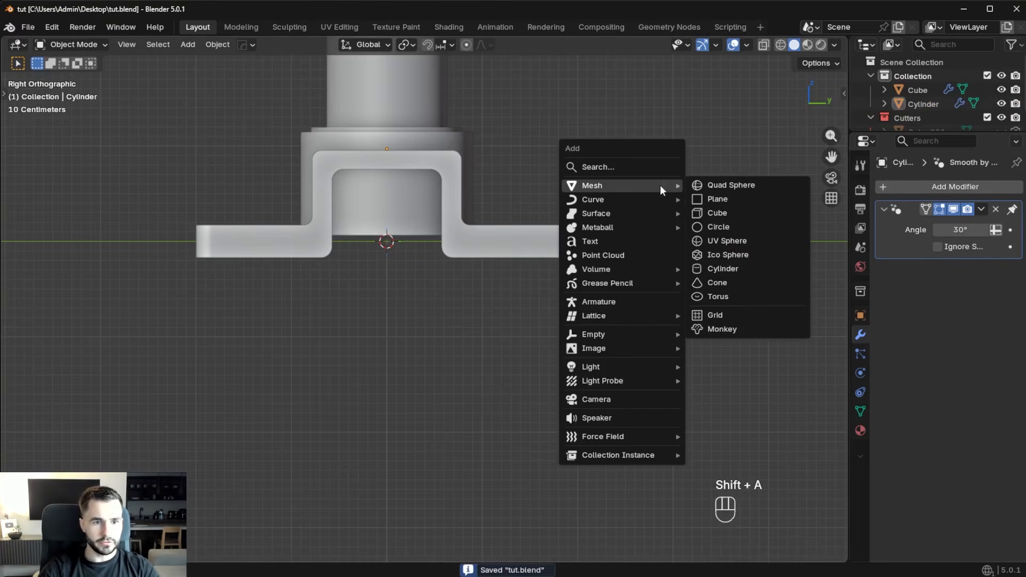
{"action": "left_click", "coordinate": [720, 213]}
{"action": "type", "text": "r"}
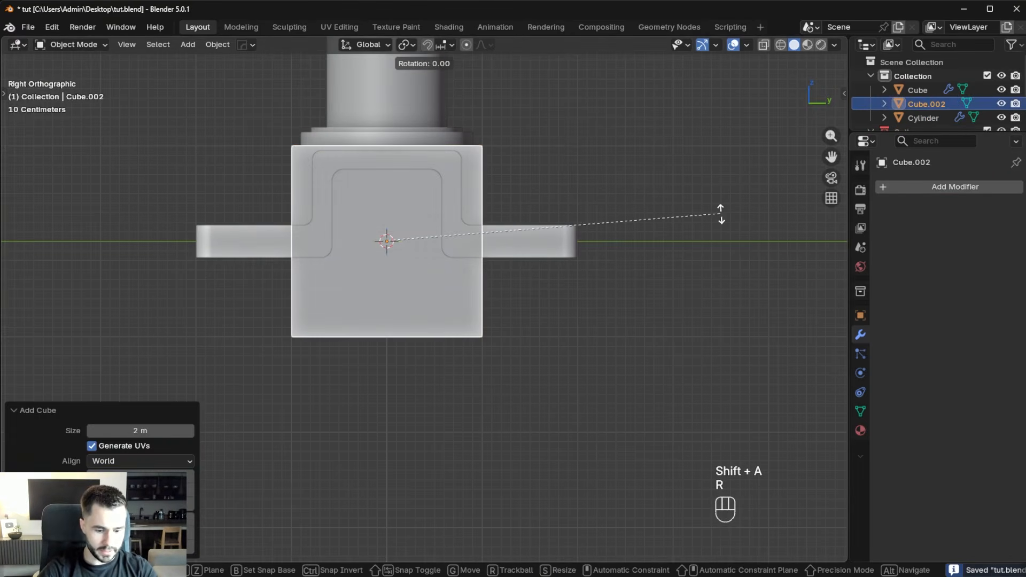
{"action": "type", "text": "45"}
{"action": "key", "text": "Return"}
{"action": "key", "text": "s"}
{"action": "key", "text": "g"}
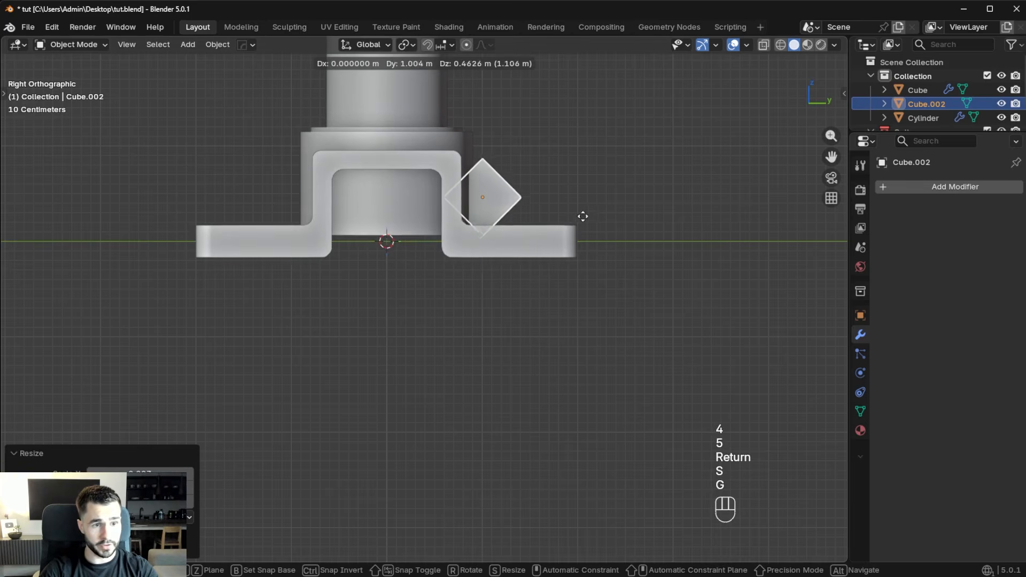
{"action": "left_click", "coordinate": [584, 215]}
Narrow the cube along X, enlarge it by about 1.4, and reposition it along Z and Y beside the cylinder.
{"action": "middle_click_drag", "start_coordinate": [584, 215], "coordinate": [744, 351]}
{"action": "key", "text": "s"}
{"action": "key", "text": "x"}
{"action": "key", "text": "s"}
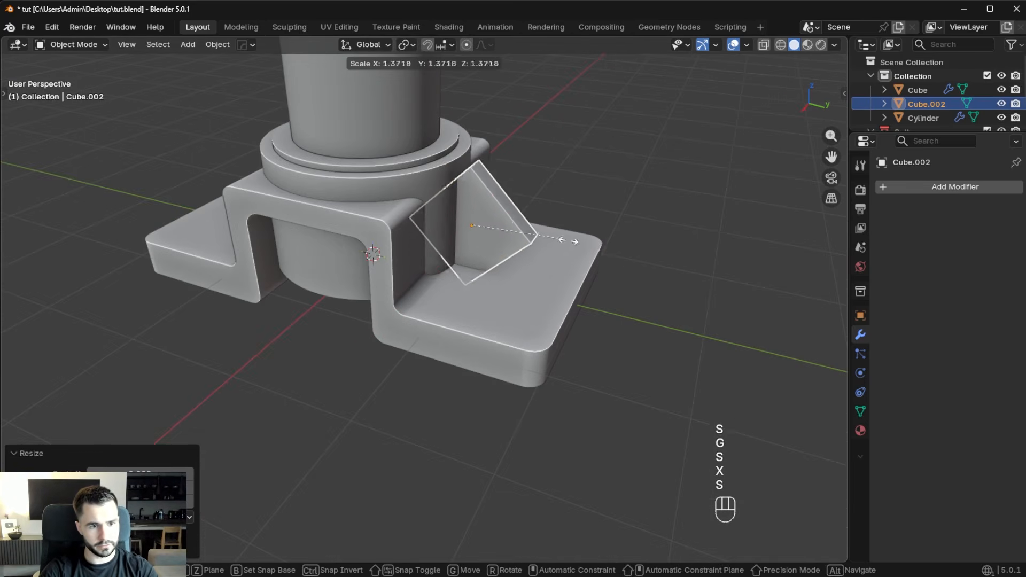
{"action": "key", "text": "g"}
{"action": "key", "text": "z"}
{"action": "left_click", "coordinate": [630, 291]}
{"action": "key", "text": "g"}
{"action": "key", "text": "x"}
{"action": "key", "text": "y"}
{"action": "left_click", "coordinate": [620, 288]}
Try adjusting the cube's height along Z against the cylinder and the block, and delete the cube.
{"action": "middle_click_drag", "start_coordinate": [605, 286], "coordinate": [463, 259]}
{"action": "key", "text": "alt+a"}
{"action": "left_click", "coordinate": [473, 243]}
{"action": "key", "text": "g"}
{"action": "key", "text": "z"}
{"action": "left_click", "coordinate": [491, 229], "text": "shift"}
{"action": "key", "text": "alt+a"}
{"action": "middle_click_drag", "start_coordinate": [306, 292], "coordinate": [379, 226]}
{"action": "scroll", "coordinate": [523, 227], "scroll_direction": "up", "scroll_amount": 4}
{"action": "left_click", "coordinate": [522, 228]}
{"action": "key", "text": "g"}
{"action": "key", "text": "z"}
{"action": "left_click", "coordinate": [524, 251]}
{"action": "scroll", "coordinate": [524, 252], "scroll_direction": "down", "scroll_amount": 2}
{"action": "key", "text": "Delete"}
Select four adjacent side faces on the cylinder's +Y side and extrude them outward by about 0.65 m.
{"action": "left_click", "coordinate": [443, 224]}
{"action": "key", "text": "Tab"}
{"action": "left_click", "coordinate": [377, 225]}
{"action": "left_click", "coordinate": [404, 203], "text": "ctrl"}
{"action": "key", "text": "KP_7"}
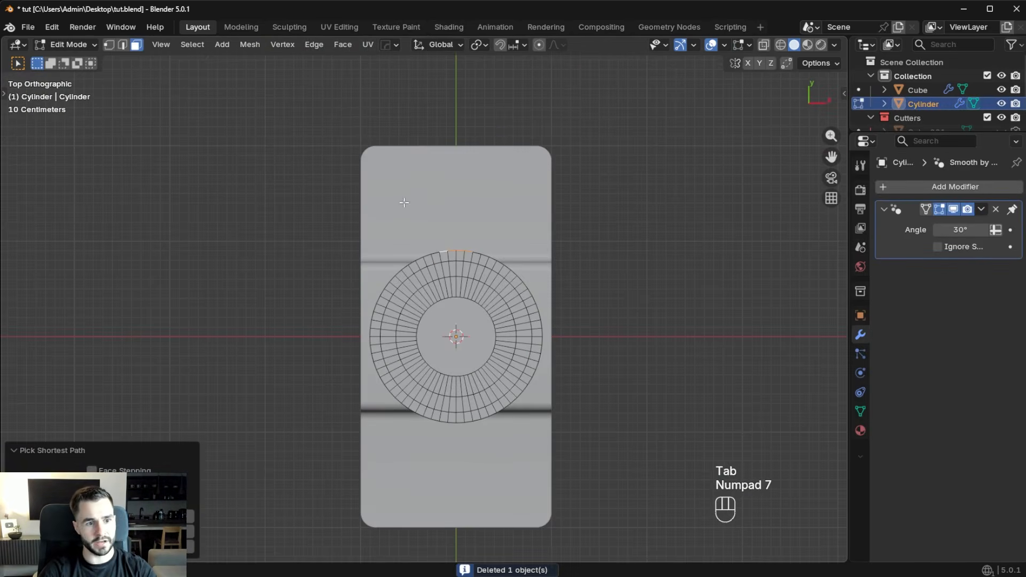
{"action": "key", "text": "e"}
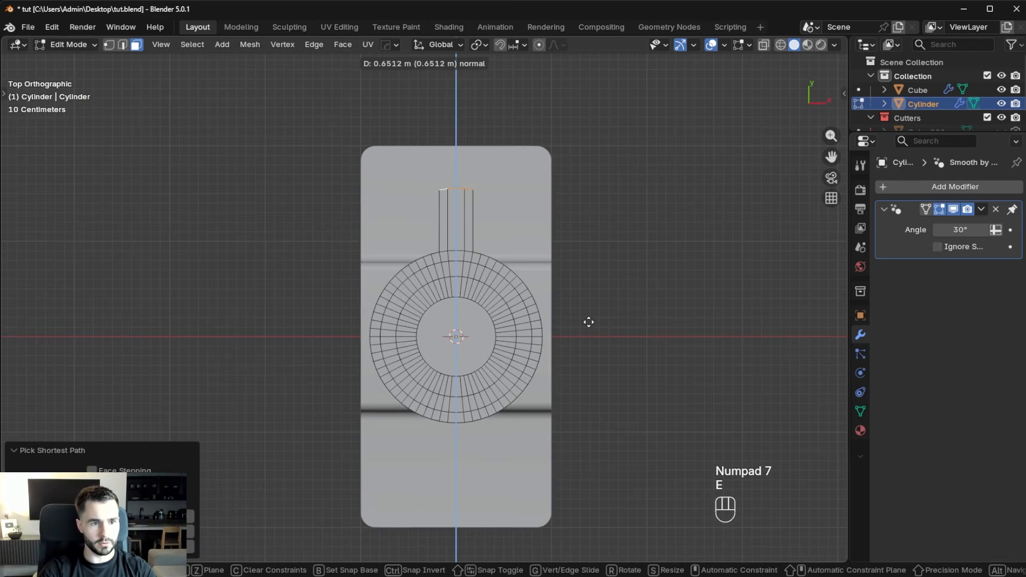
{"action": "left_click", "coordinate": [588, 320]}
{"action": "key", "text": "s"}
{"action": "key", "text": "y"}
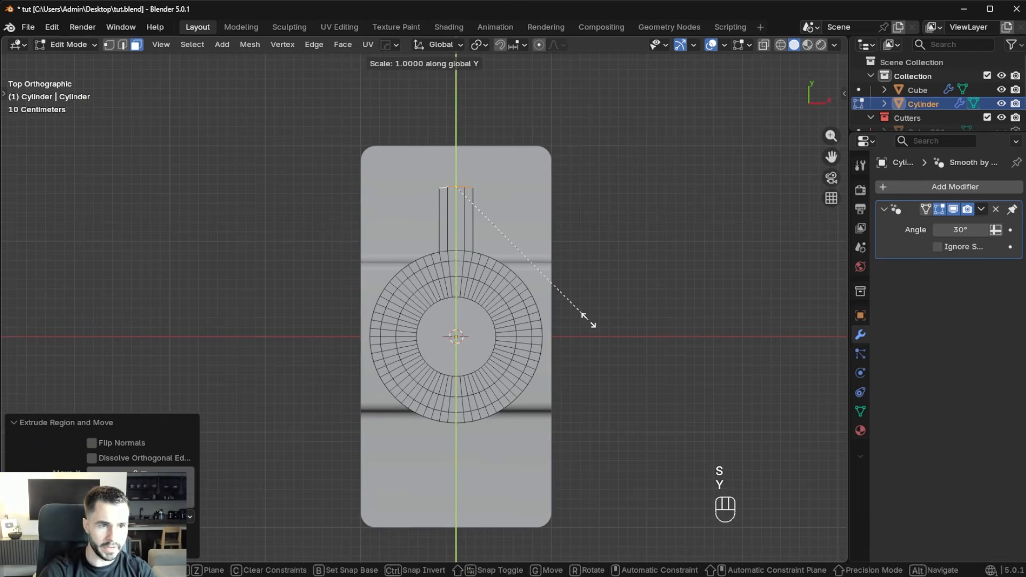
{"action": "key", "text": "0"}
{"action": "key", "text": "Escape"}
Flatten the extruded end faces by scaling them to 0 along Y.
{"action": "scroll", "coordinate": [448, 272], "scroll_direction": "up", "scroll_amount": 10}
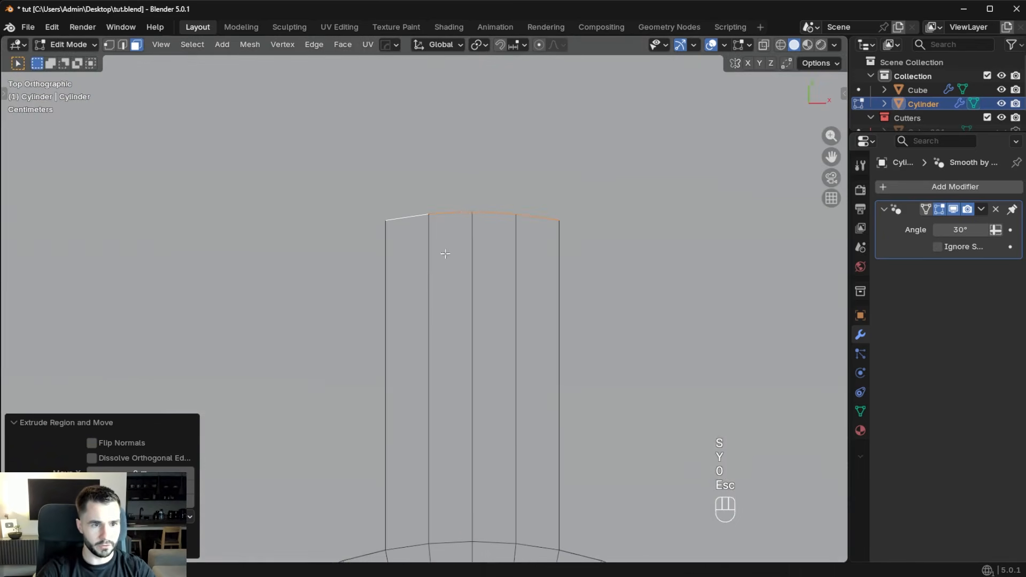
{"action": "key", "text": "s"}
{"action": "key", "text": "y"}
{"action": "key", "text": "0"}
{"action": "key", "text": "Return"}
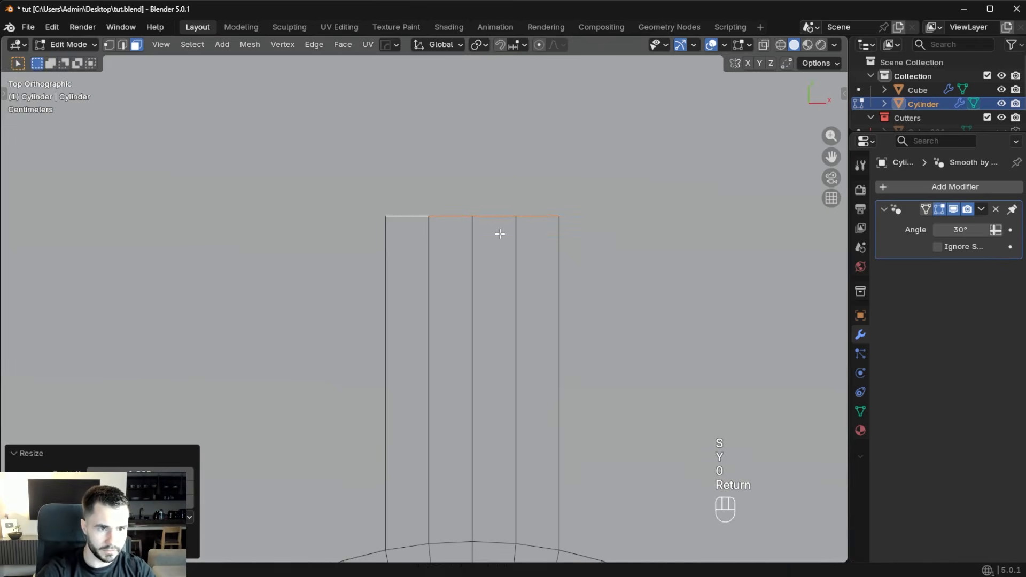
Select the top edges of the extruded end and lower them about 0.9 m along Z to form a sloped rib.
{"action": "middle_click_drag", "start_coordinate": [646, 348], "coordinate": [412, 245]}
{"action": "scroll", "coordinate": [412, 246], "scroll_direction": "down", "scroll_amount": 4}
{"action": "middle_click_drag", "start_coordinate": [529, 128], "coordinate": [641, 357], "text": "shift"}
{"action": "middle_click_drag", "start_coordinate": [564, 317], "coordinate": [596, 280]}
{"action": "key", "text": "Tab"}
{"action": "left_click", "coordinate": [456, 365]}
{"action": "left_click", "coordinate": [434, 241]}
{"action": "left_click", "coordinate": [492, 233], "text": "ctrl"}
{"action": "scroll", "coordinate": [546, 312], "scroll_direction": "down", "scroll_amount": 2}
{"action": "key", "text": "g"}
{"action": "key", "text": "z"}
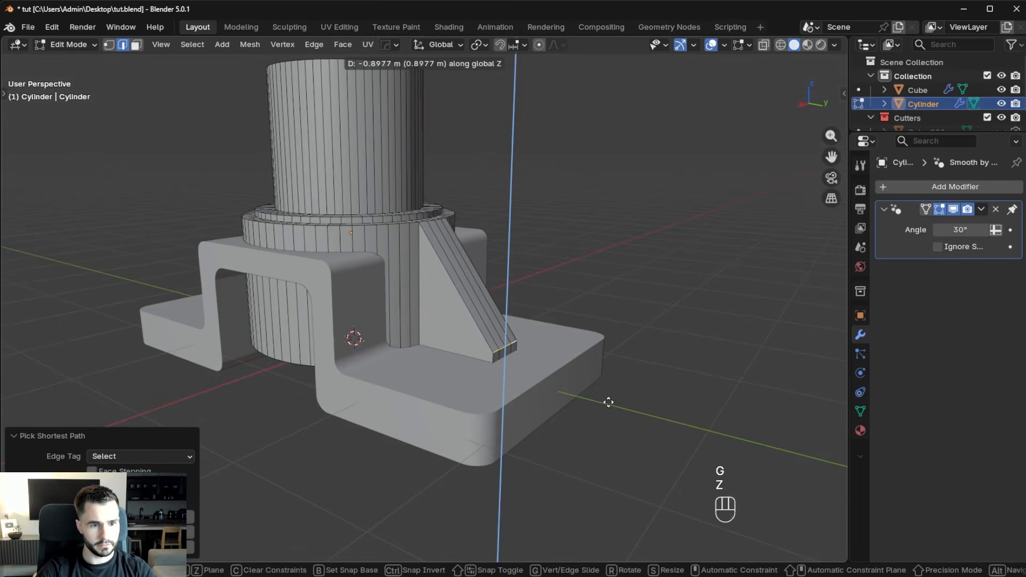
{"action": "left_click", "coordinate": [610, 412]}
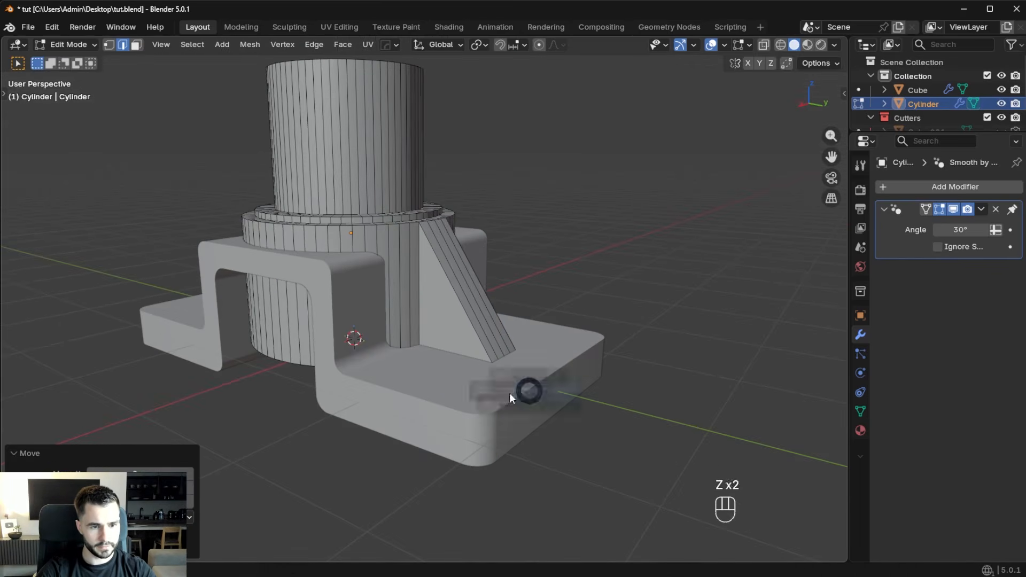
Using wireframe display, move the rib's end faces outward along Y, and return to solid shading in Object Mode.
{"action": "key", "text": "z"}
{"action": "key", "text": "Tab"}
{"action": "scroll", "coordinate": [638, 387], "scroll_direction": "up", "scroll_amount": 3}
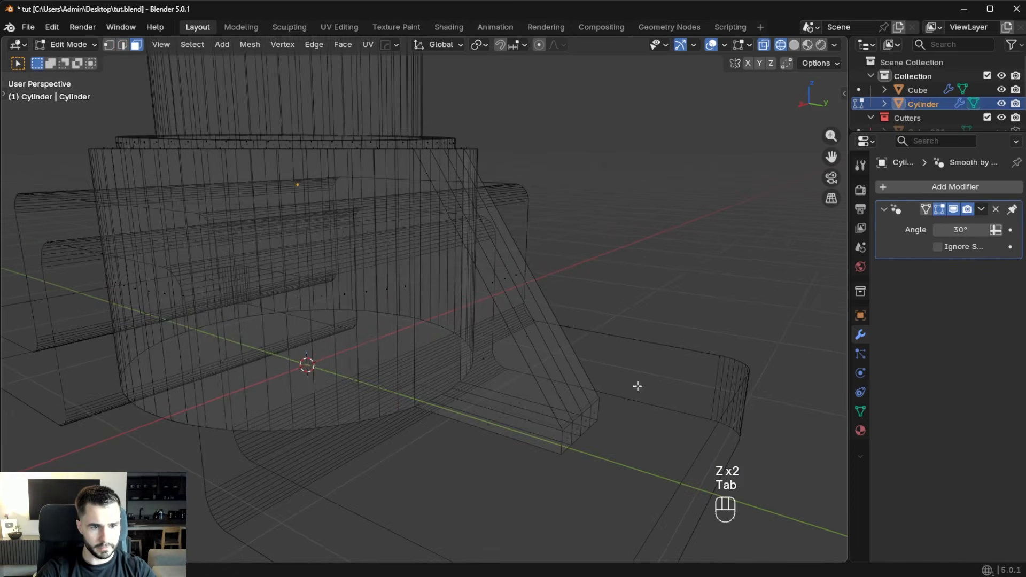
{"action": "left_click", "coordinate": [596, 414]}
{"action": "key", "text": "g"}
{"action": "key", "text": "y"}
{"action": "left_click", "coordinate": [680, 477]}
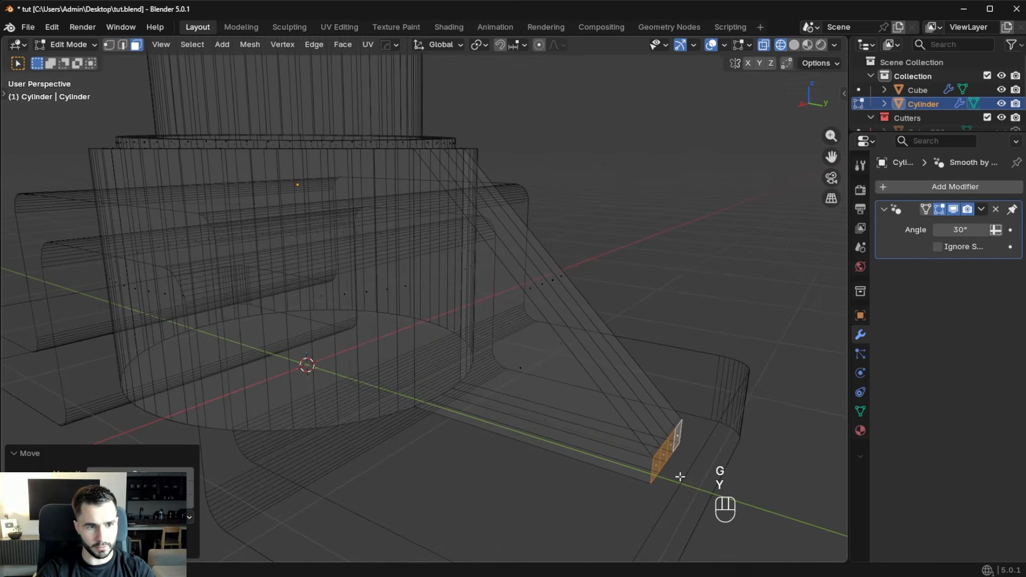
{"action": "key", "text": "z"}
{"action": "key", "text": "Tab"}
{"action": "mouse_move", "coordinate": [664, 348]}
{"action": "middle_mouse_down"}
{"action": "mouse_move", "coordinate": [614, 229]}
{"action": "mouse_move", "coordinate": [675, 344]}
{"action": "mouse_move", "coordinate": [554, 297]}
{"action": "middle_mouse_up"}
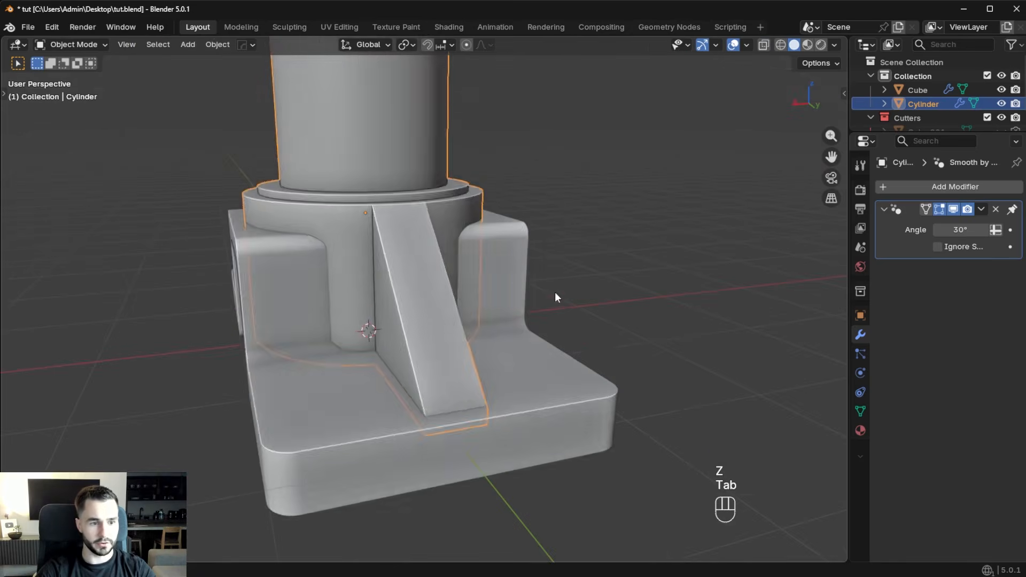
{"action": "key", "text": "Tab"}
{"action": "scroll", "coordinate": [442, 347], "scroll_direction": "up", "scroll_amount": 2}
{"action": "middle_click_drag", "start_coordinate": [440, 321], "coordinate": [453, 340]}
{"action": "left_click", "coordinate": [426, 341], "text": "alt"}
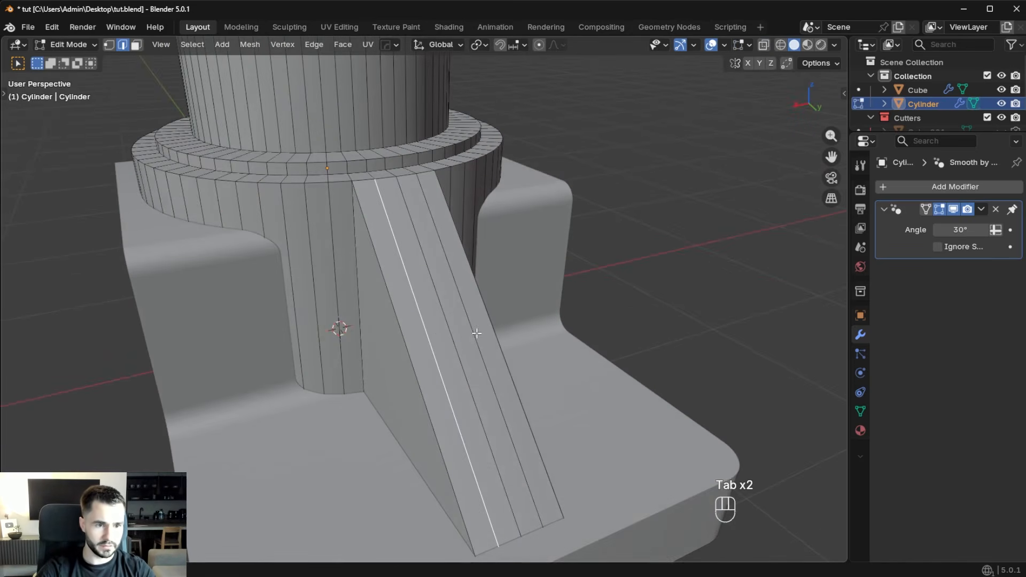
{"action": "left_click", "coordinate": [469, 395], "text": "shift"}
{"action": "middle_click_drag", "start_coordinate": [569, 295], "coordinate": [508, 293]}
{"action": "key", "text": "Tab"}
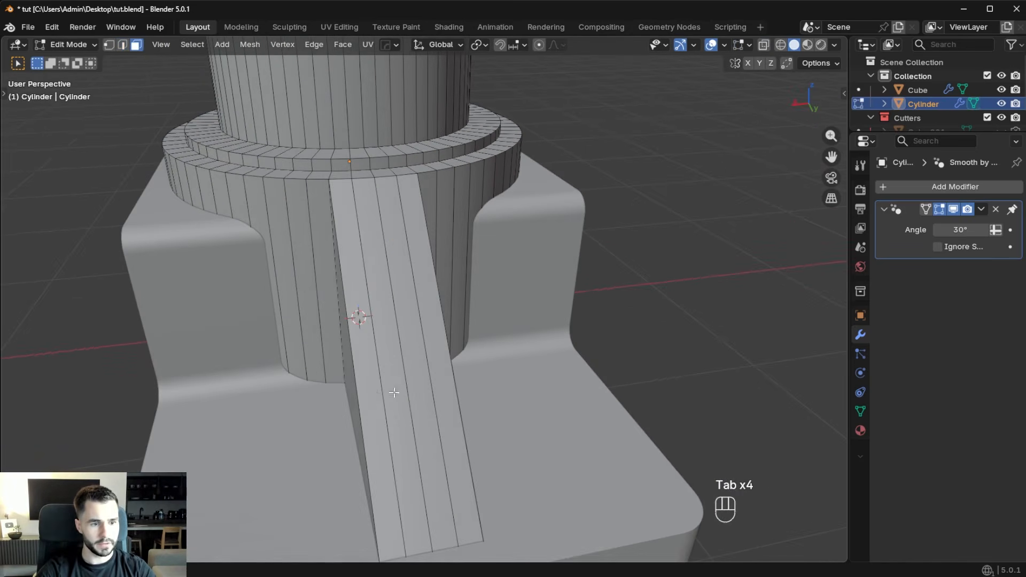
Merge the four strips of the rib's sloped surface into a single face.
{"action": "left_click", "coordinate": [371, 381]}
{"action": "left_click", "coordinate": [433, 368], "text": "ctrl"}
{"action": "key", "text": "d"}
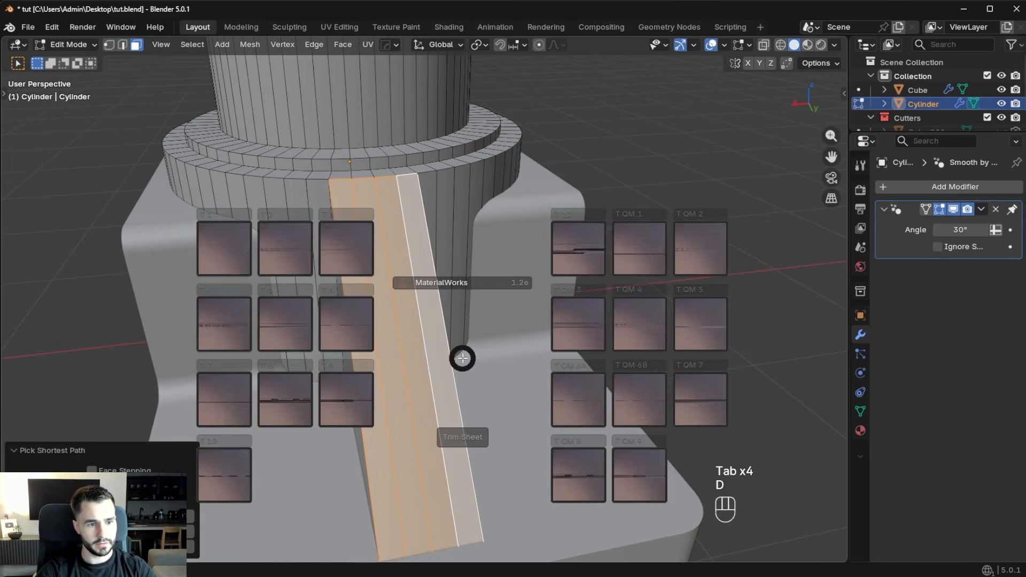
{"action": "key", "text": "f"}
{"action": "middle_click_drag", "start_coordinate": [467, 357], "coordinate": [494, 326]}
{"action": "key", "text": "z"}
Merge the faces at the rib's outer end into a single face.
{"action": "left_click", "coordinate": [419, 447]}
{"action": "left_click", "coordinate": [501, 431], "text": "ctrl"}
{"action": "key", "text": "f"}
{"action": "key", "text": "z"}
{"action": "key", "text": "g"}
{"action": "key", "text": "Escape"}
Examine the merged faces and shading of the rib from several sides.
{"action": "middle_click_drag", "start_coordinate": [481, 316], "coordinate": [438, 249]}
{"action": "key", "text": "z"}
{"action": "key", "text": "f"}
{"action": "key", "text": "Tab"}
{"action": "mouse_move", "coordinate": [568, 270]}
{"action": "middle_mouse_down"}
{"action": "mouse_move", "coordinate": [582, 241]}
{"action": "mouse_move", "coordinate": [636, 316]}
{"action": "mouse_move", "coordinate": [511, 312]}
{"action": "middle_mouse_up"}
{"action": "key", "text": "z"}
{"action": "key", "text": "Tab"}
{"action": "key", "text": "alt+a"}
{"action": "scroll", "coordinate": [516, 342], "scroll_direction": "down", "scroll_amount": 4}
{"action": "middle_click_drag", "start_coordinate": [522, 384], "coordinate": [428, 359]}
Undo the face merges on the rib and clear the selection.
{"action": "key", "text": "ctrl+z"}
{"action": "key", "text": "ctrl+z"}
{"action": "key", "text": "ctrl+z"}
{"action": "middle_click_drag", "start_coordinate": [403, 321], "coordinate": [534, 305]}
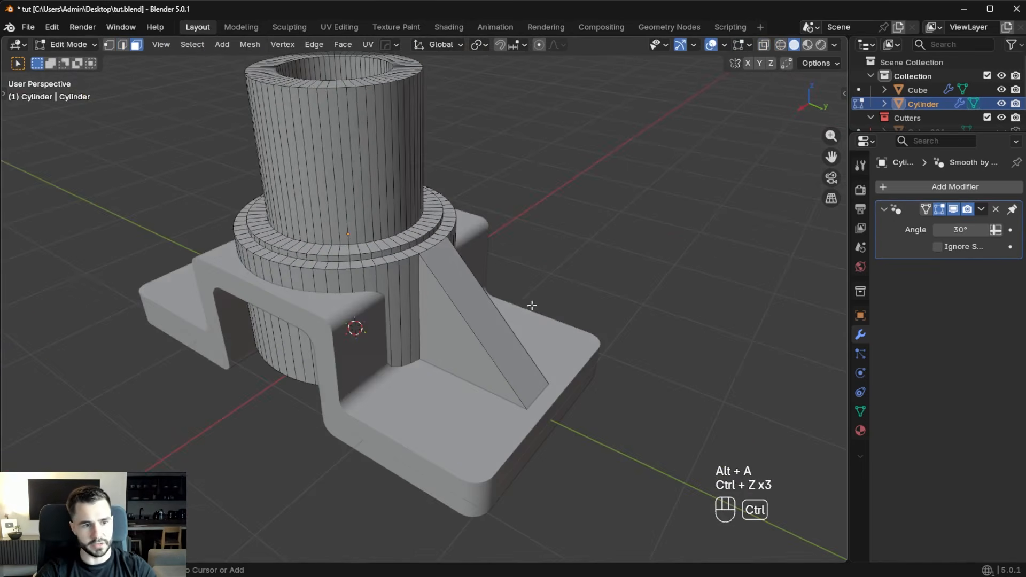
{"action": "key", "text": "ctrl+z"}
{"action": "key", "text": "ctrl+z"}
{"action": "key", "text": "ctrl+z"}
{"action": "key", "text": "ctrl+z"}
{"action": "key", "text": "ctrl+z"}
{"action": "key", "text": "alt+a"}
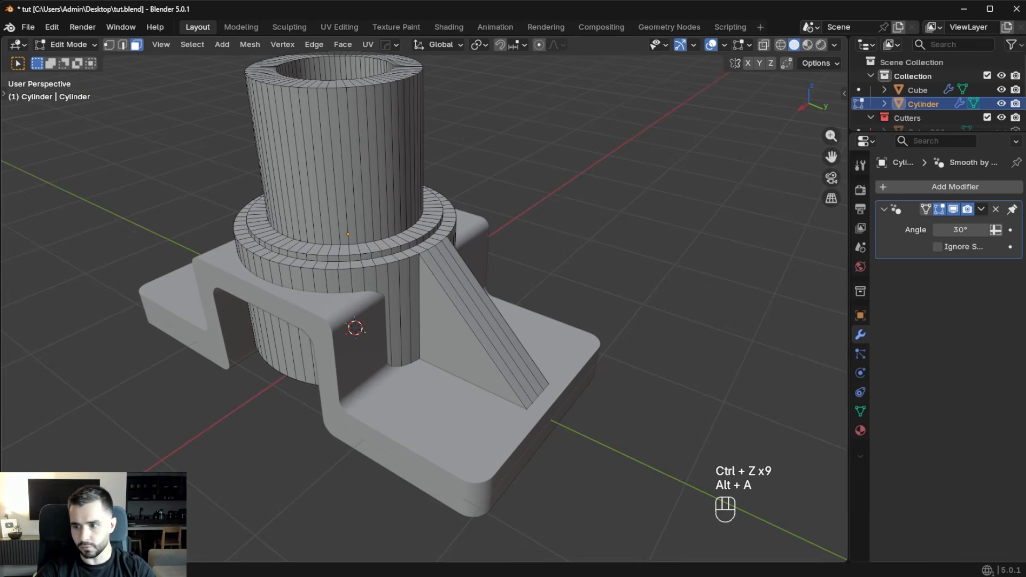
{"action": "middle_click_drag", "start_coordinate": [438, 321], "coordinate": [563, 322]}
{"action": "key", "text": "Tab"}
{"action": "middle_click_drag", "start_coordinate": [493, 404], "coordinate": [479, 329]}
{"action": "scroll", "coordinate": [479, 328], "scroll_direction": "down", "scroll_amount": 4}
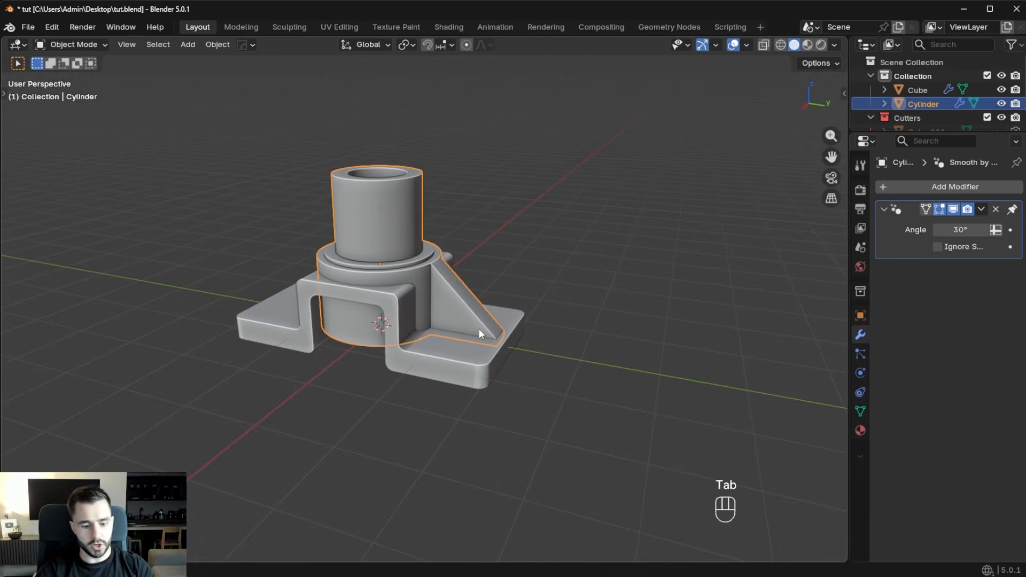
{"action": "key", "text": "alt+x"}
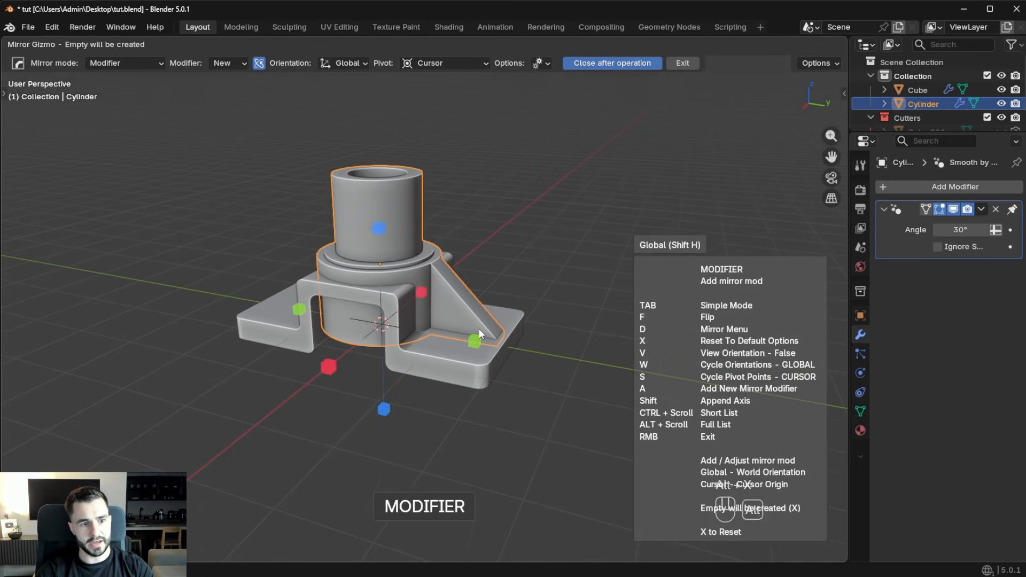
{"action": "middle_click_drag", "start_coordinate": [478, 328], "coordinate": [528, 354]}
{"action": "key", "text": "Escape"}
{"action": "key", "text": "KP_3"}
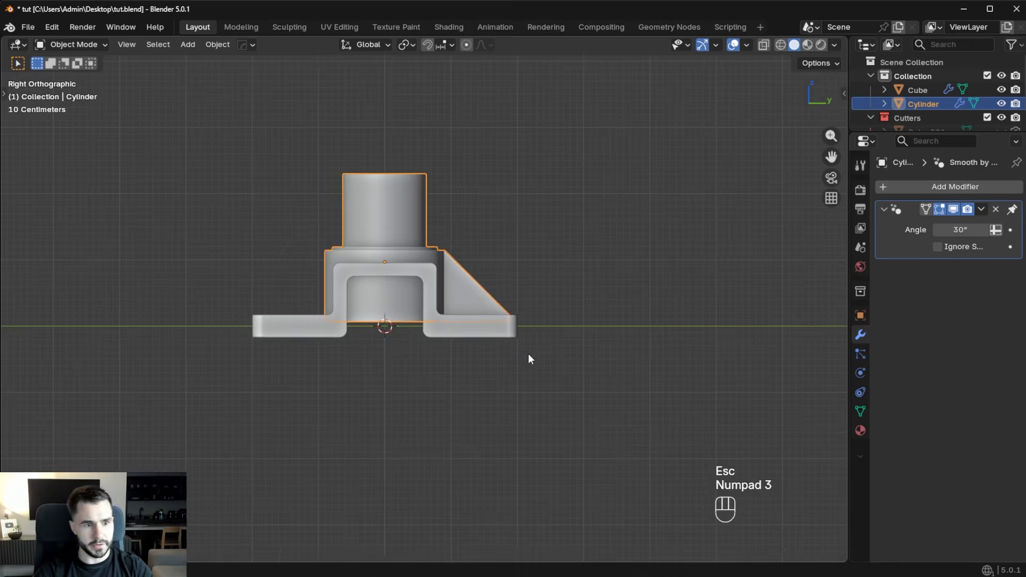
{"action": "scroll", "coordinate": [362, 250], "scroll_direction": "up", "scroll_amount": 6}
{"action": "key", "text": "alt+x"}
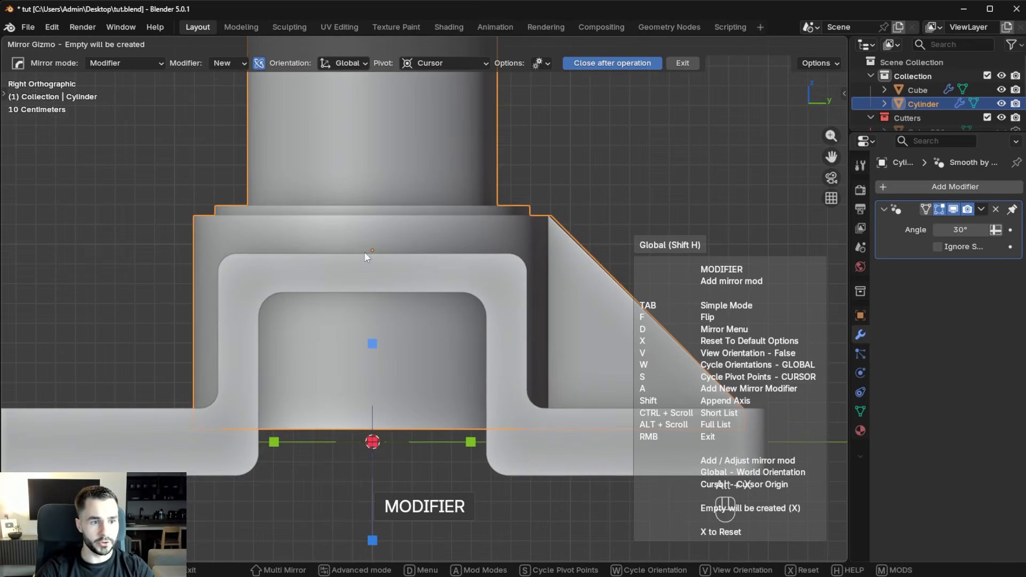
{"action": "key", "text": "Escape"}
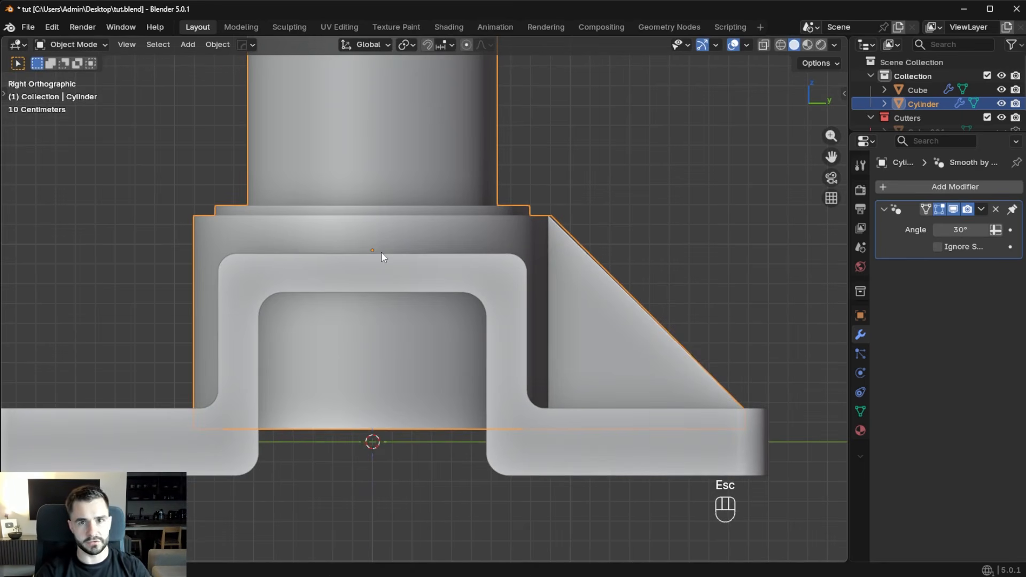
Try to mirror the cylinder with its rib across Y in the mirror tool's simple mode, and undo it.
{"action": "scroll", "coordinate": [380, 252], "scroll_direction": "down", "scroll_amount": 1}
{"action": "scroll", "coordinate": [380, 252], "scroll_direction": "up", "scroll_amount": 4}
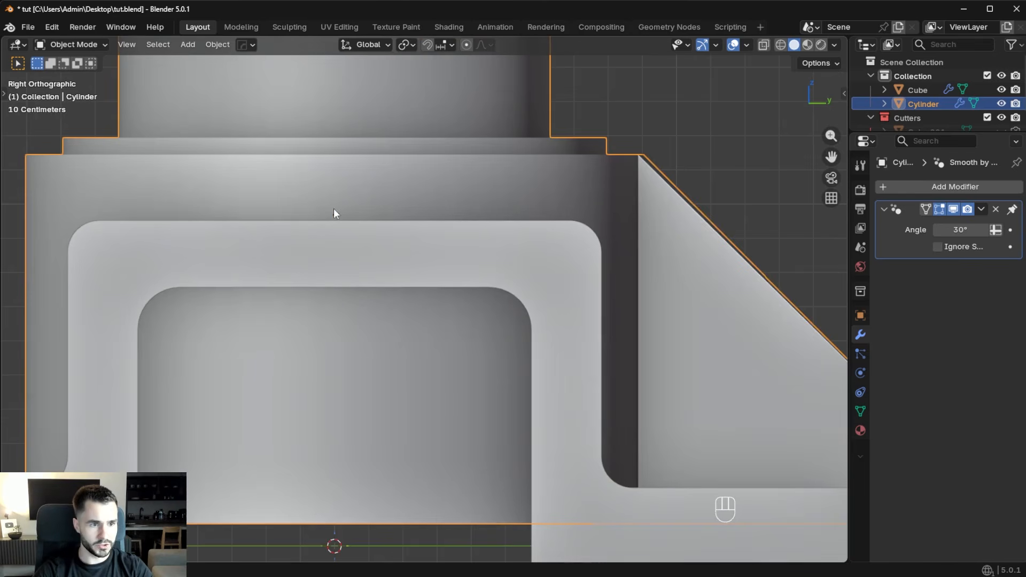
{"action": "middle_click_drag", "start_coordinate": [353, 534], "coordinate": [408, 336], "text": "shift"}
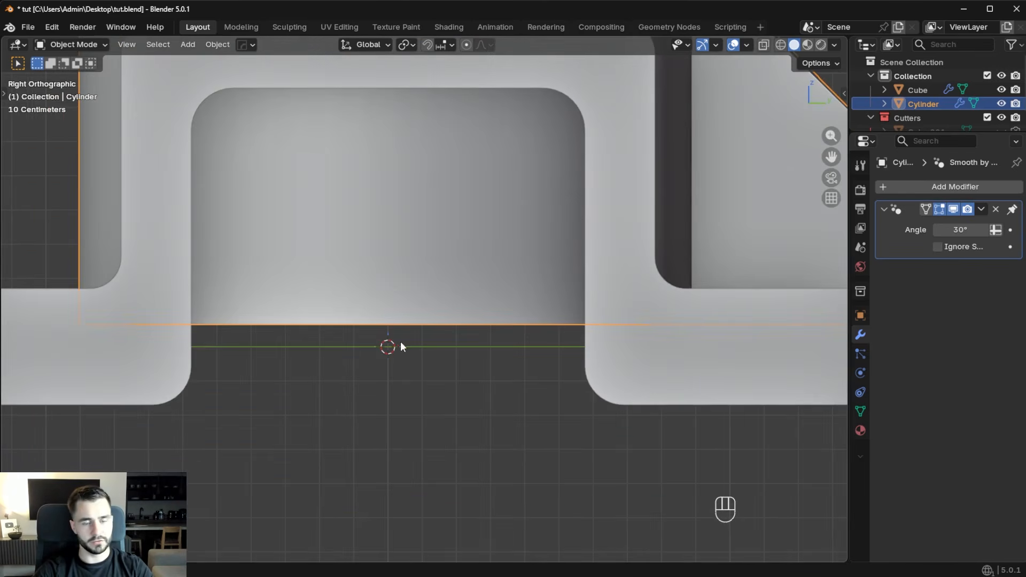
{"action": "scroll", "coordinate": [400, 342], "scroll_direction": "down", "scroll_amount": 5}
{"action": "key", "text": "alt+x"}
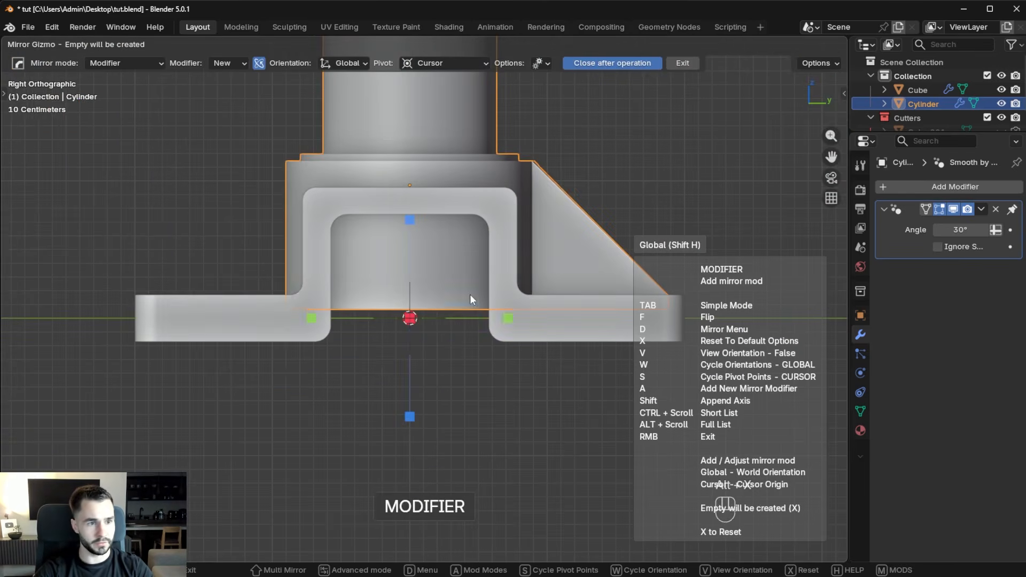
{"action": "key", "text": "Tab"}
{"action": "key", "text": "Tab"}
{"action": "key", "text": "Tab"}
{"action": "key", "text": "Tab"}
{"action": "key", "text": "Tab"}
{"action": "left_click", "coordinate": [504, 183]}
{"action": "key", "text": "Tab"}
{"action": "key", "text": "ctrl+z"}
{"action": "key", "text": "ctrl+z"}
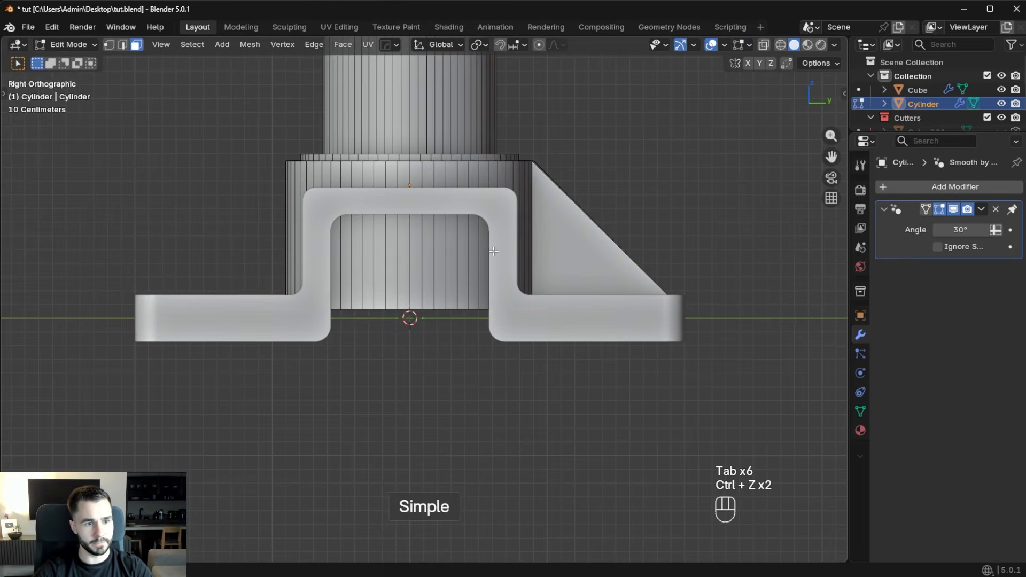
Try to mirror the cylinder with its rib across Y about a 3D cursor placed beside the model, and undo it.
{"action": "key", "text": "Tab"}
{"action": "scroll", "coordinate": [497, 259], "scroll_direction": "down", "scroll_amount": 3}
{"action": "left_click", "coordinate": [324, 317]}
{"action": "left_click", "coordinate": [432, 193]}
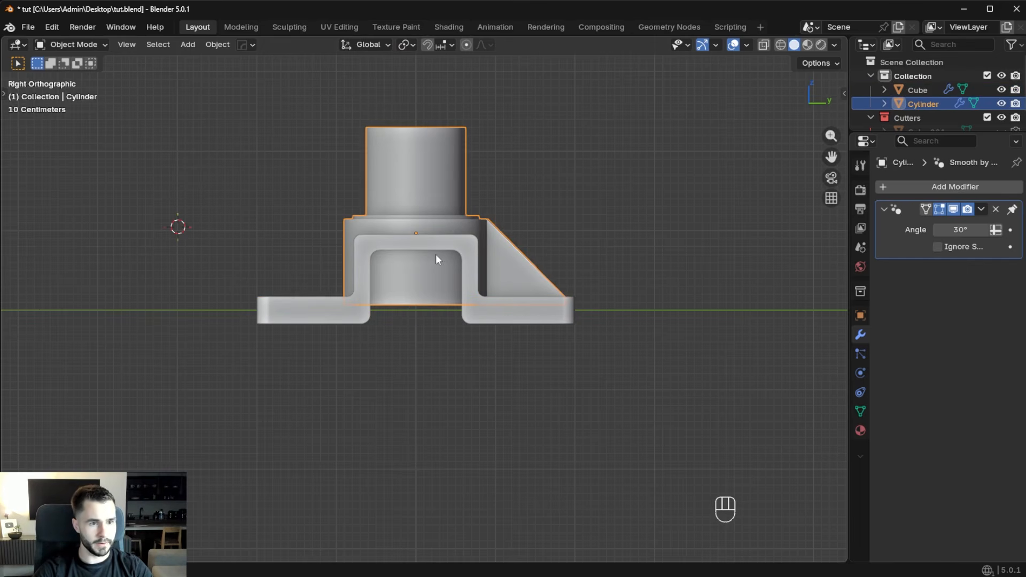
{"action": "key", "text": "alt+x"}
{"action": "key", "text": "Tab"}
{"action": "left_click", "coordinate": [273, 227]}
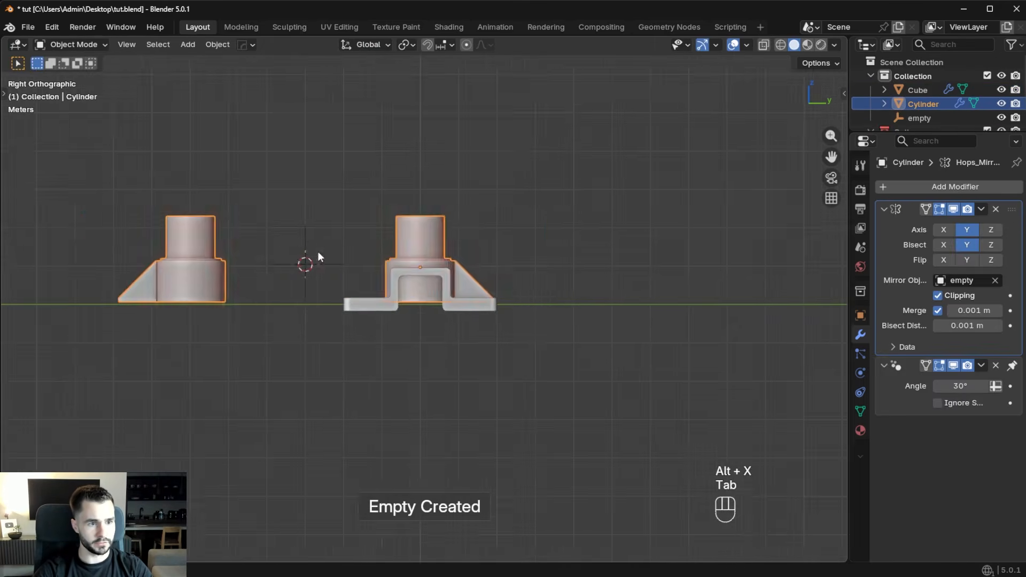
{"action": "key", "text": "ctrl+z"}
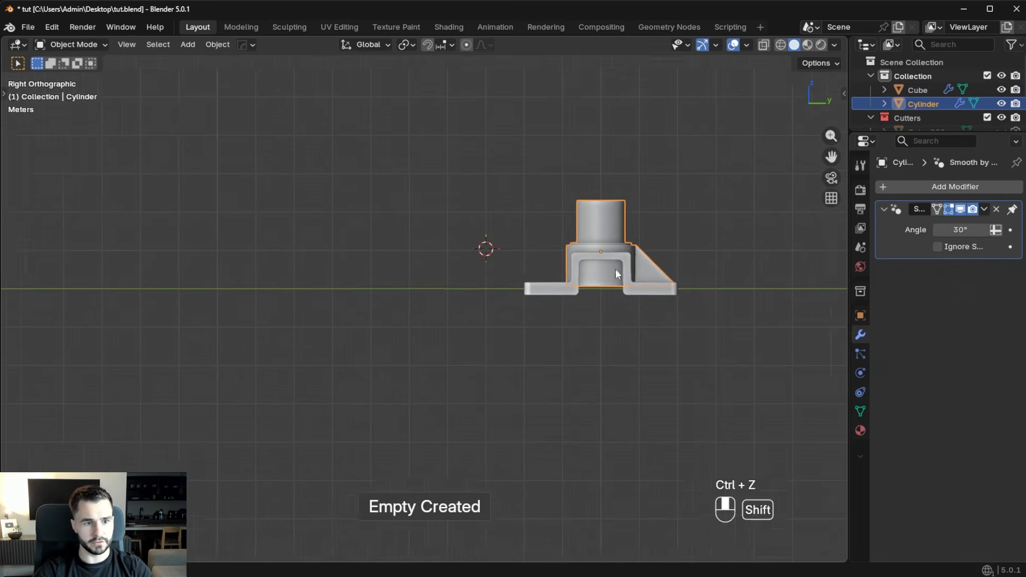
{"action": "scroll", "coordinate": [528, 291], "scroll_direction": "up", "scroll_amount": 6}
{"action": "right_click", "coordinate": [510, 238]}
{"action": "mouse_move", "coordinate": [455, 280]}
{"action": "left_click", "coordinate": [583, 293]}
{"action": "key", "text": "ctrl+z"}
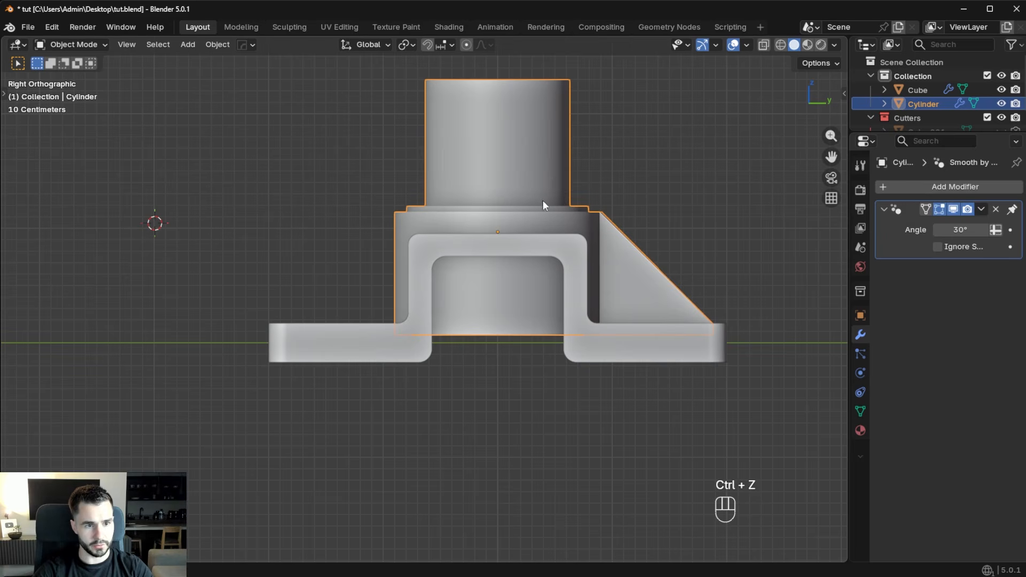
{"action": "middle_click_drag", "start_coordinate": [536, 300], "coordinate": [606, 303]}
{"action": "key", "text": "KP_3"}
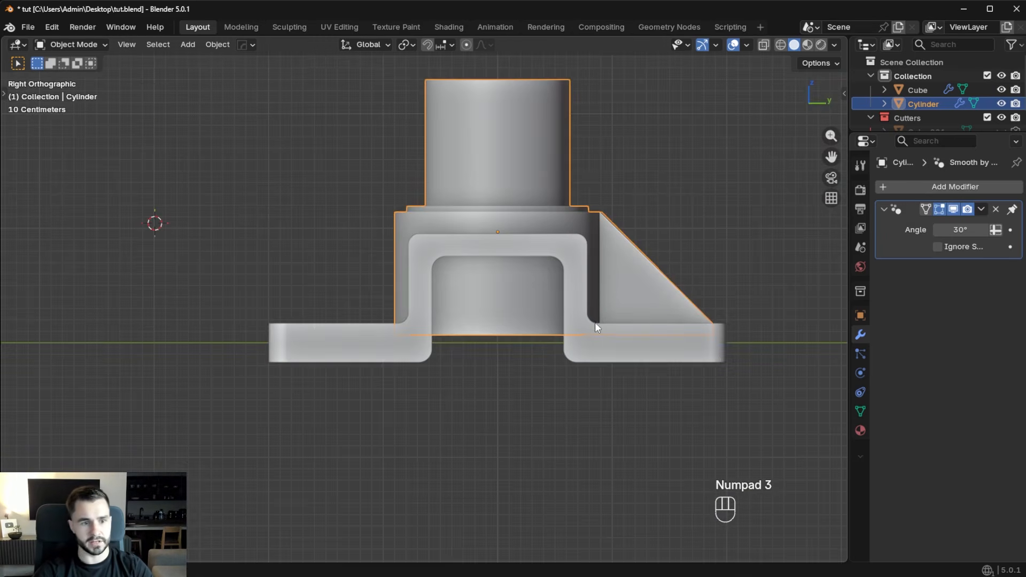
Switch the mirror tool to simple mode, try mirroring the cylinder across Y about its own origin, and undo the mirror.
{"action": "key", "text": "alt+x"}
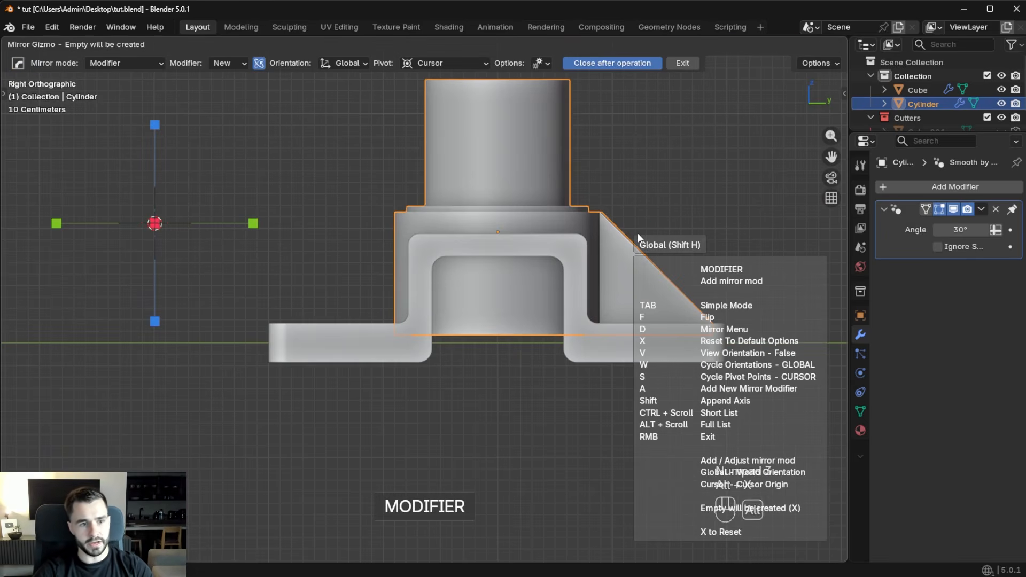
{"action": "left_click", "coordinate": [259, 63]}
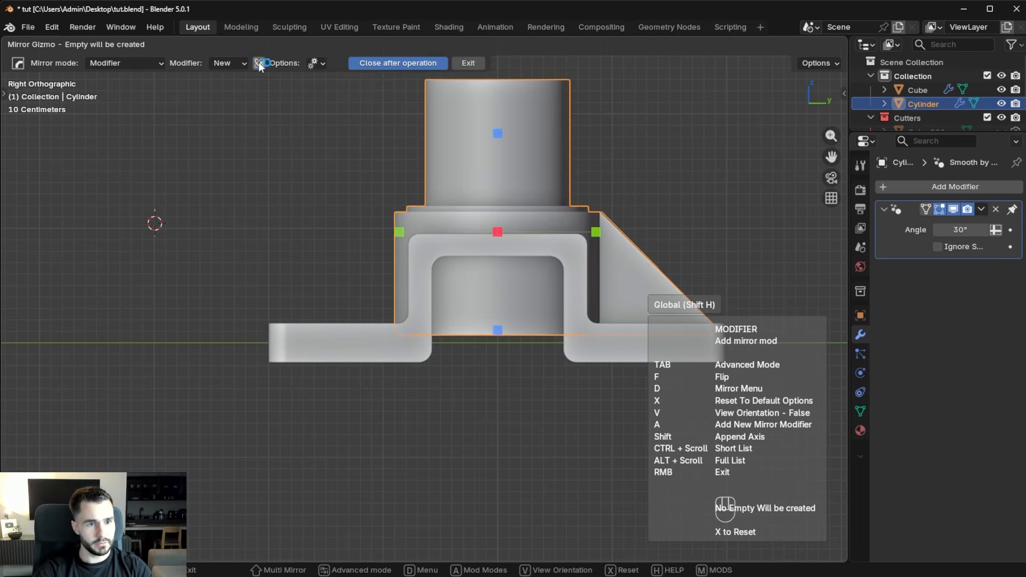
{"action": "key", "text": "Escape"}
{"action": "key", "text": "alt+x"}
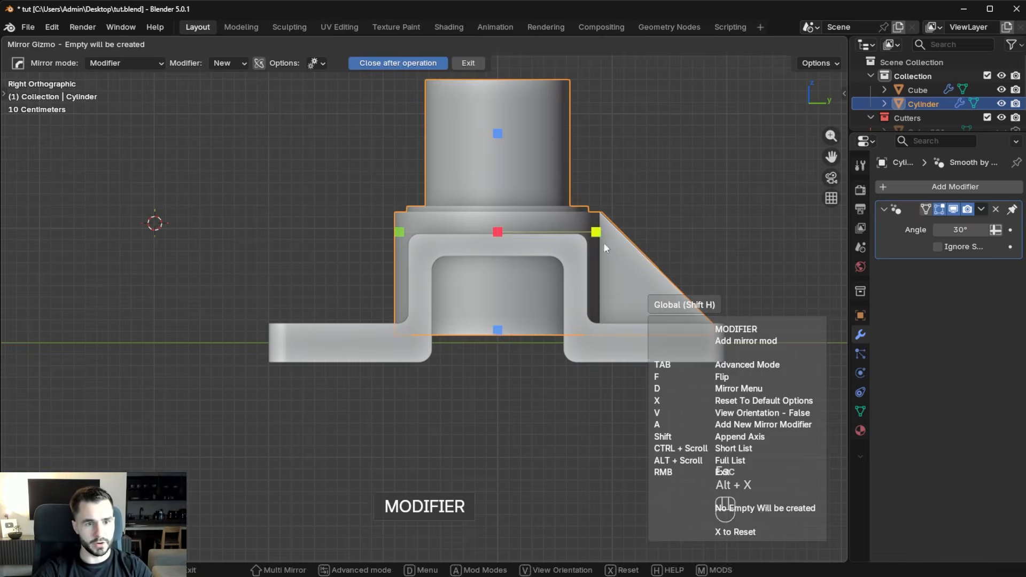
{"action": "left_click", "coordinate": [594, 234]}
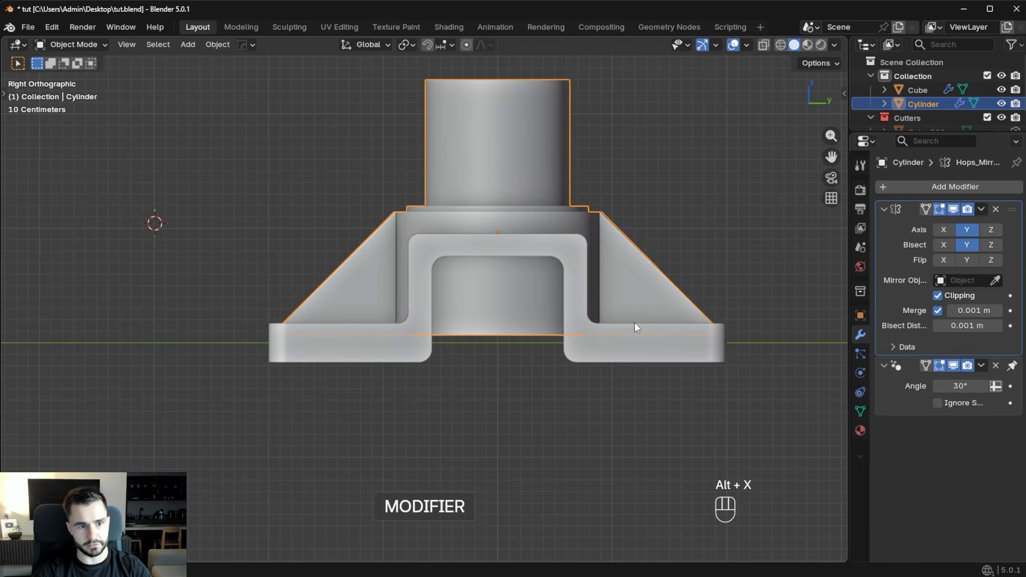
{"action": "key", "text": "ctrl+z"}
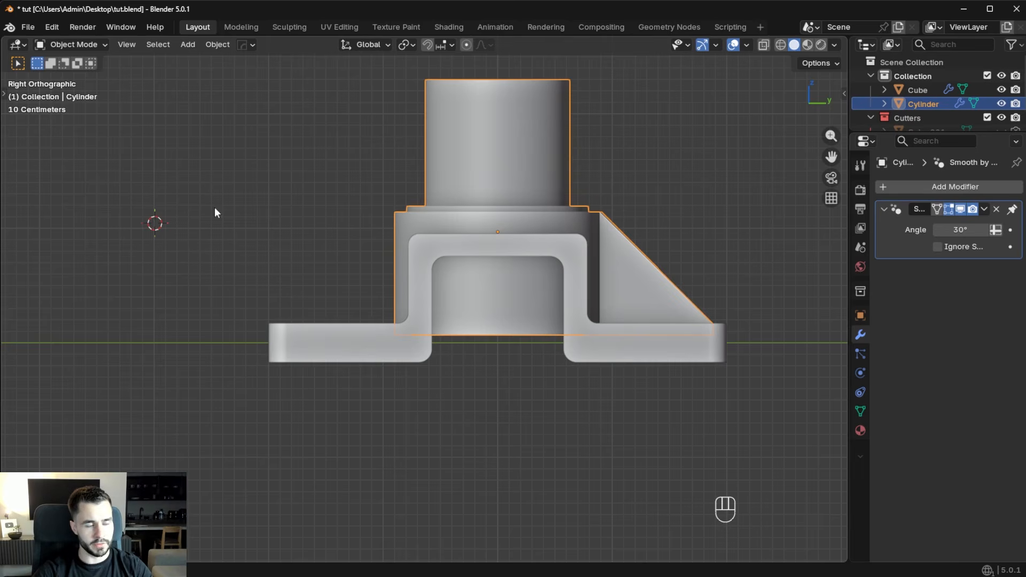
Snap the 3D cursor to the world origin and save the file.
{"action": "scroll", "coordinate": [446, 256], "scroll_direction": "down", "scroll_amount": 1}
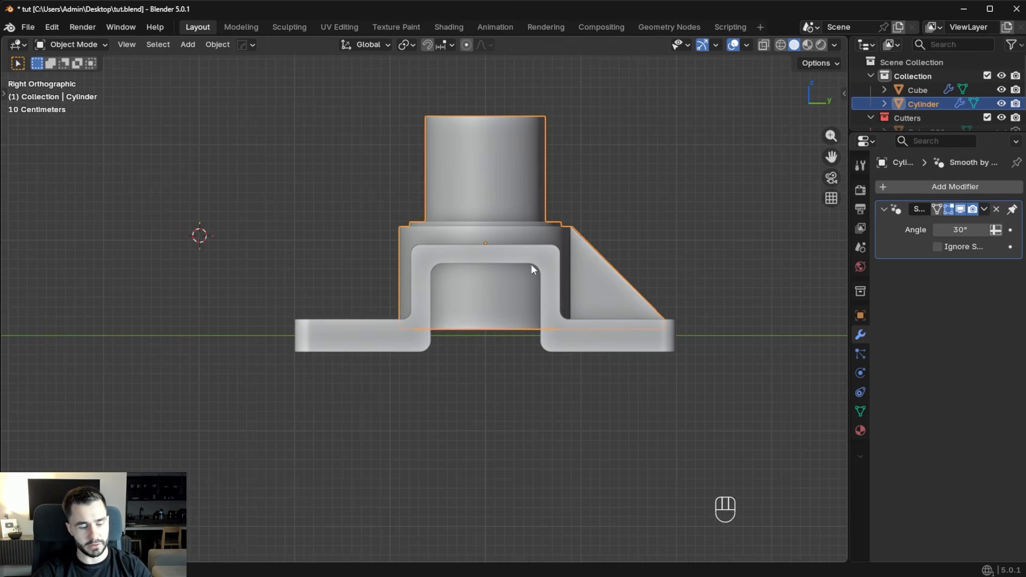
{"action": "key", "text": "shift+s"}
{"action": "key", "text": "shift+s"}
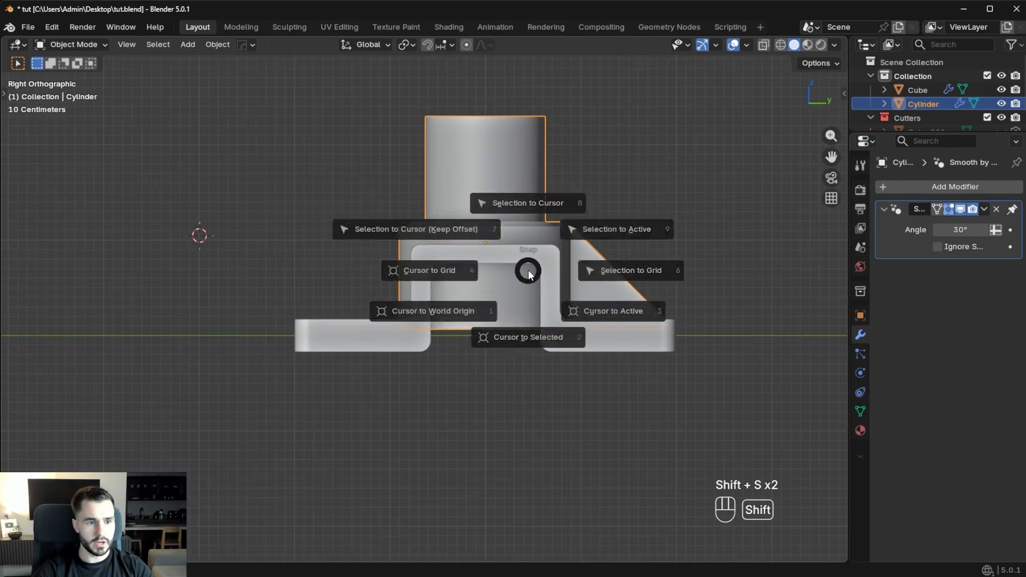
{"action": "left_click", "coordinate": [408, 320]}
{"action": "key", "text": "ctrl+s"}
Mirror the cylinder's rib across the Y axis in the mirror tool's advanced mode, with the 3D cursor as pivot.
{"action": "key", "text": "alt+x"}
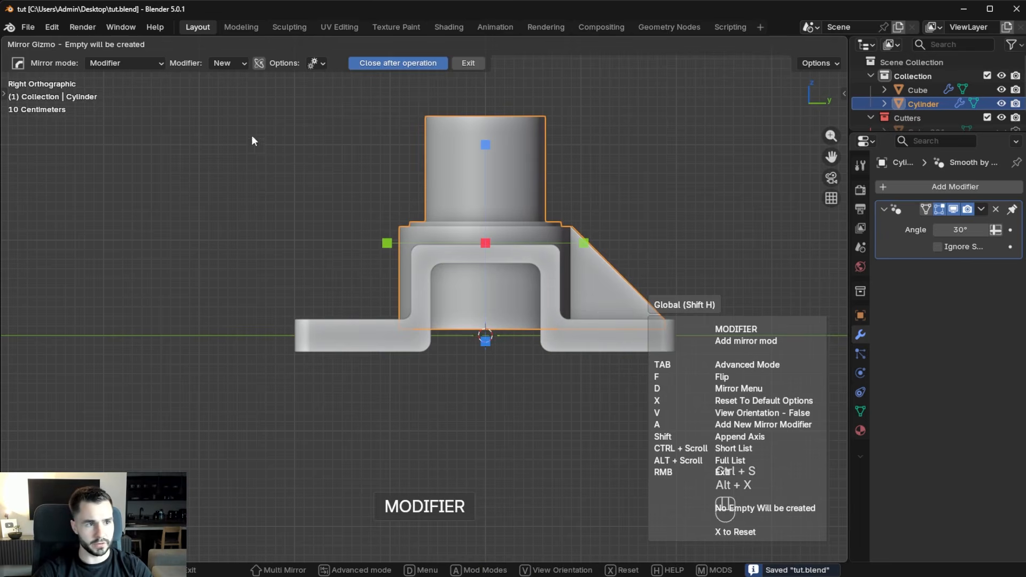
{"action": "key", "text": "Tab"}
{"action": "key", "text": "Tab"}
{"action": "key", "text": "Tab"}
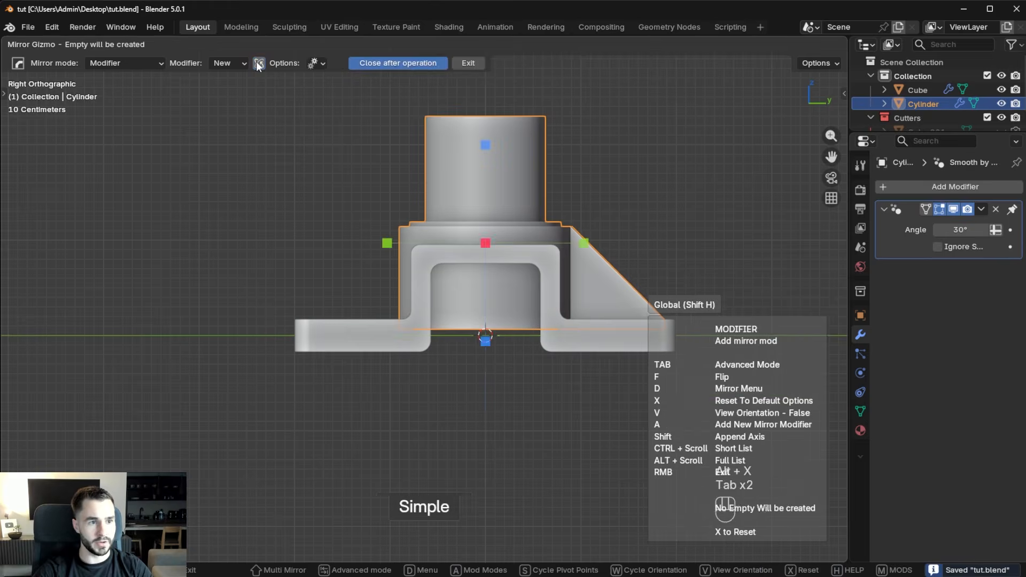
{"action": "key", "text": "Tab"}
{"action": "key", "text": "Tab"}
{"action": "left_click", "coordinate": [434, 63]}
{"action": "left_click", "coordinate": [434, 62]}
{"action": "left_click", "coordinate": [583, 336]}
Apply the cylinder's mirror modifier and check the mirrored mesh in Edit Mode.
{"action": "middle_click_drag", "start_coordinate": [585, 337], "coordinate": [662, 288]}
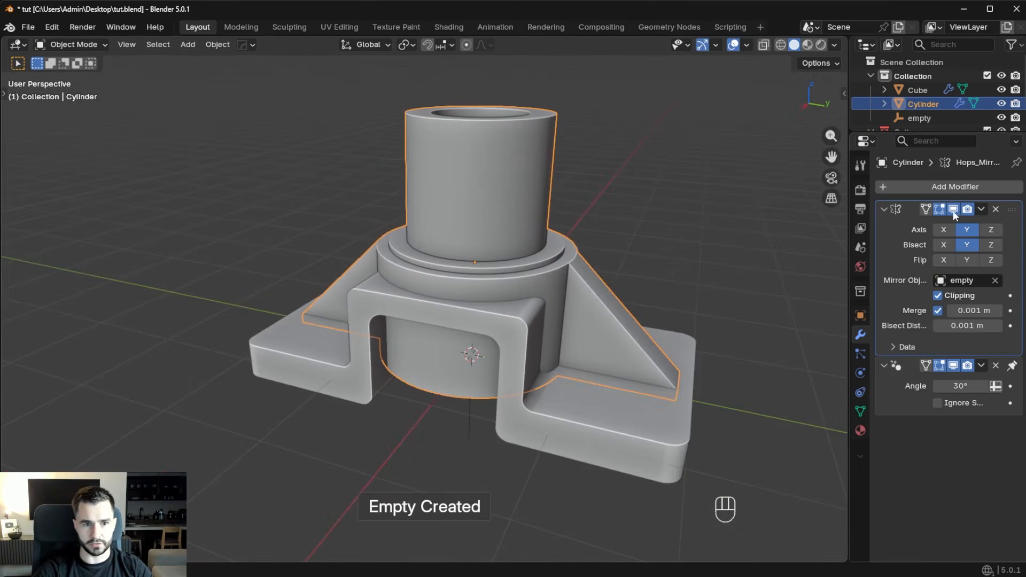
{"action": "left_click", "coordinate": [981, 209]}
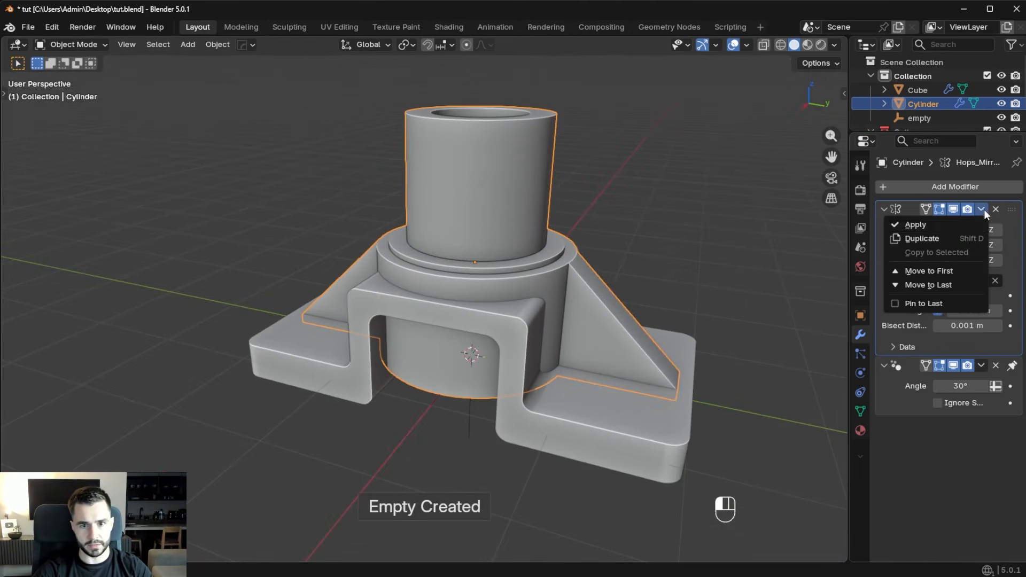
{"action": "left_click", "coordinate": [961, 226]}
{"action": "key", "text": "Tab"}
{"action": "key", "text": "Tab"}
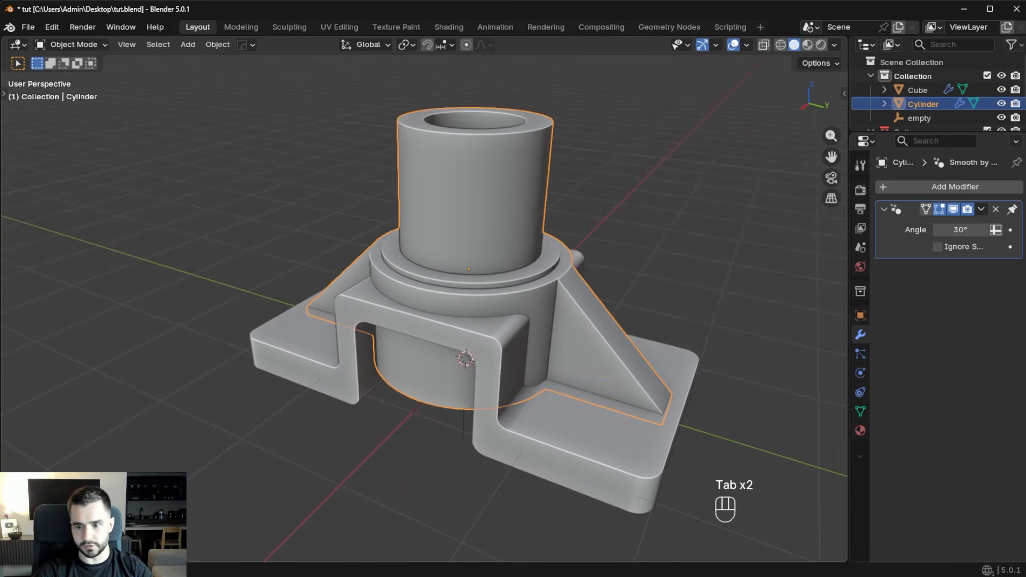
Add a 30° bevel modifier with 3 segments and a width of about 0.0104 to the cylinder, toggling normal hardening.
{"action": "middle_click_drag", "start_coordinate": [701, 431], "coordinate": [687, 386]}
{"action": "scroll", "coordinate": [666, 315], "scroll_direction": "up", "scroll_amount": 4}
{"action": "middle_click_drag", "start_coordinate": [665, 315], "coordinate": [539, 272]}
{"action": "key", "text": "q"}
{"action": "left_click", "coordinate": [617, 259]}
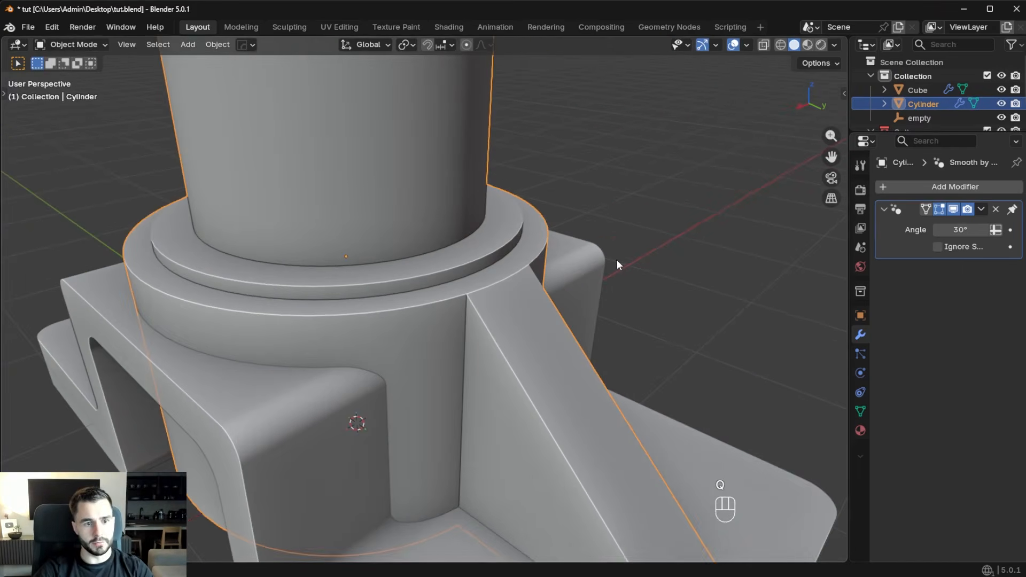
{"action": "key", "text": "q"}
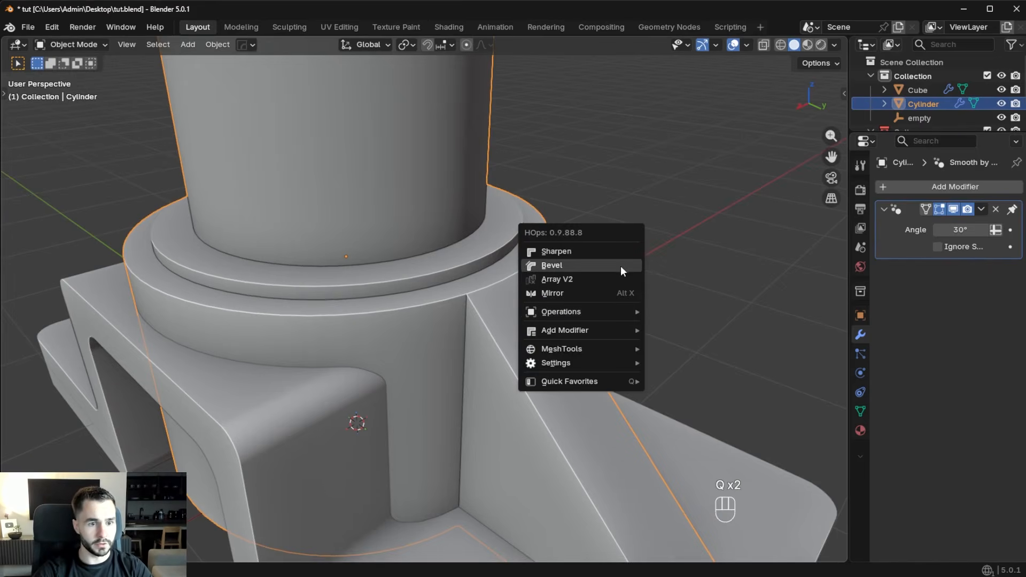
{"action": "left_click", "coordinate": [621, 265]}
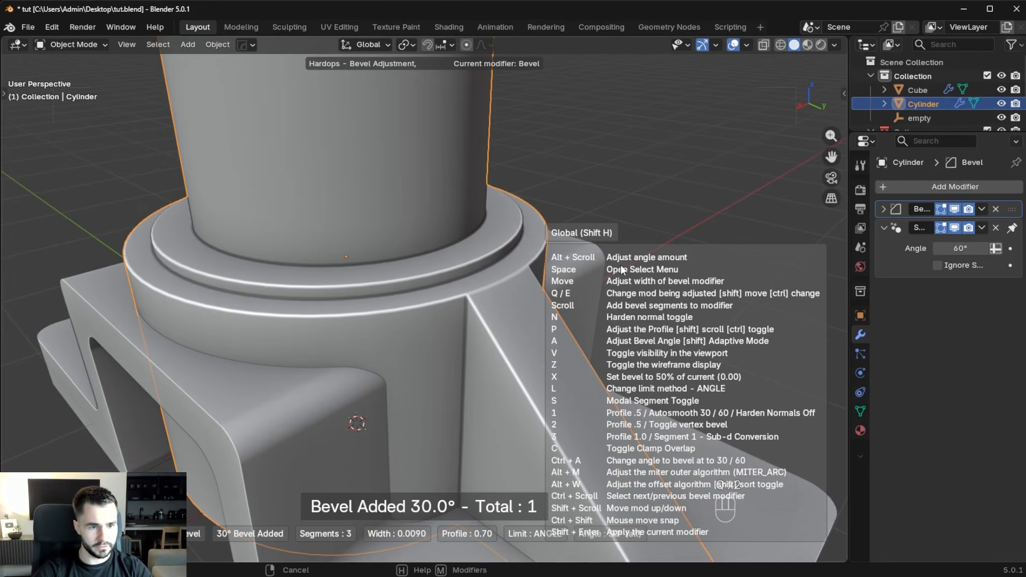
{"action": "key", "text": "n"}
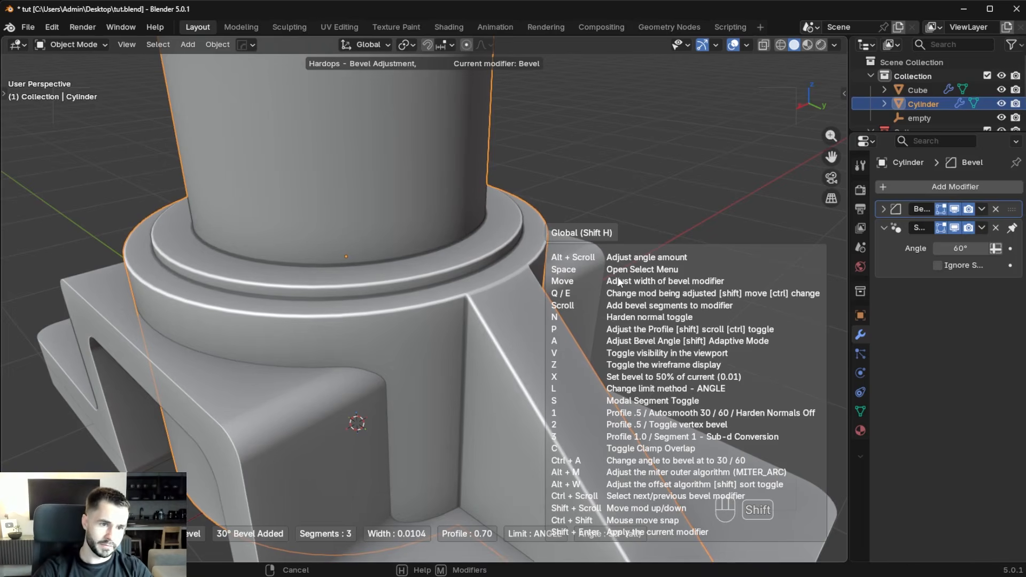
{"action": "left_click", "coordinate": [615, 281]}
Bevel the edge loop where the upper tube meets the stepped collar with 10 segments and a width of about 0.0558 m.
{"action": "scroll", "coordinate": [496, 354], "scroll_direction": "down", "scroll_amount": 6}
{"action": "middle_click_drag", "start_coordinate": [496, 354], "coordinate": [485, 431]}
{"action": "scroll", "coordinate": [516, 341], "scroll_direction": "up", "scroll_amount": 5}
{"action": "scroll", "coordinate": [521, 341], "scroll_direction": "down", "scroll_amount": 2}
{"action": "key", "text": "Tab"}
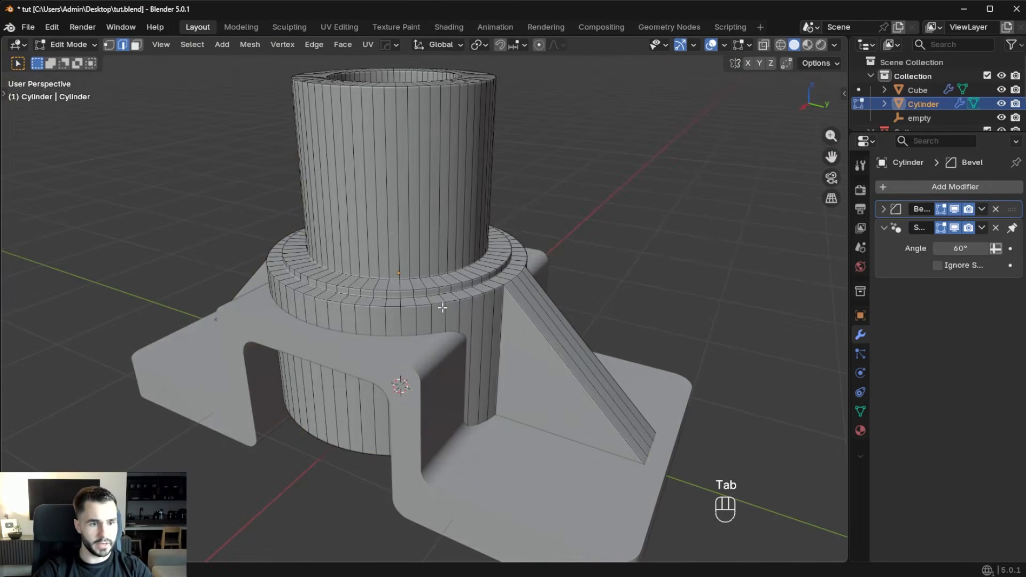
{"action": "left_click", "coordinate": [439, 303], "text": "alt"}
{"action": "scroll", "coordinate": [698, 396], "scroll_direction": "up", "scroll_amount": 2}
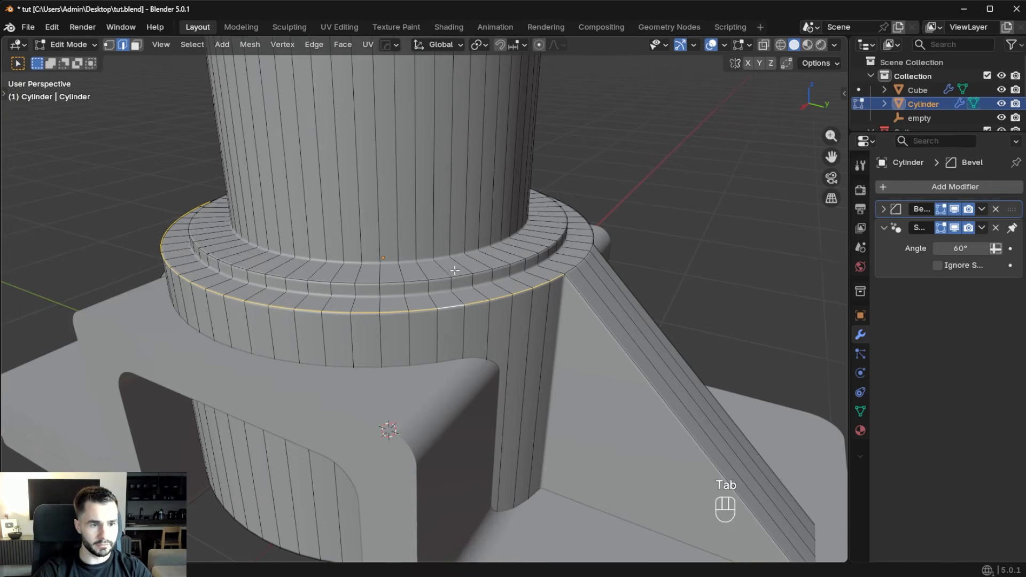
{"action": "middle_click_drag", "start_coordinate": [448, 266], "coordinate": [434, 332]}
{"action": "left_click", "coordinate": [427, 359], "text": "alt"}
{"action": "key", "text": "ctrl+b"}
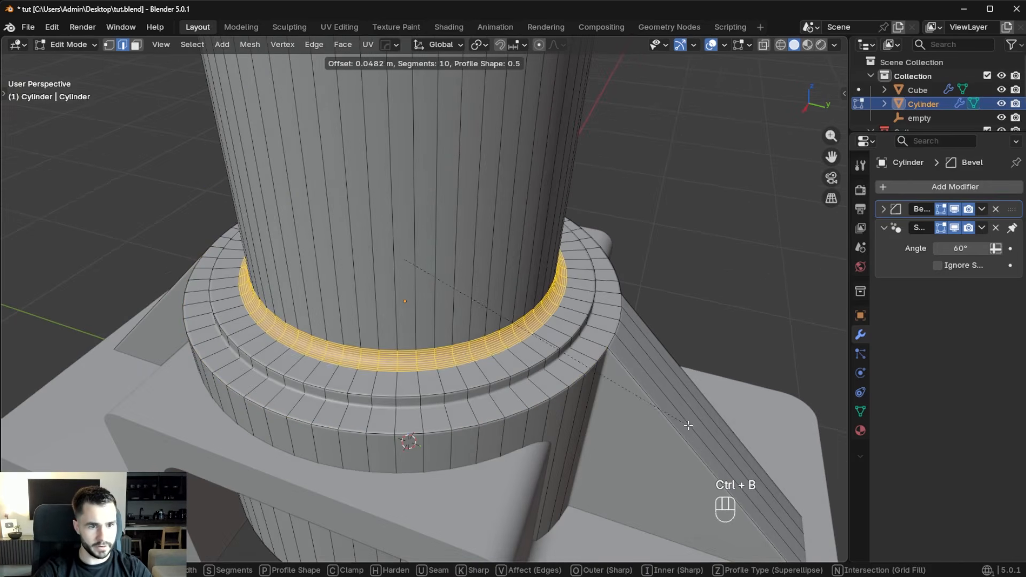
{"action": "left_click", "coordinate": [692, 430]}
Bevel the inner and outer edge loops of the upper tube's rim with 10 segments and an offset of about 0.0303 m.
{"action": "middle_click_drag", "start_coordinate": [692, 430], "coordinate": [403, 181]}
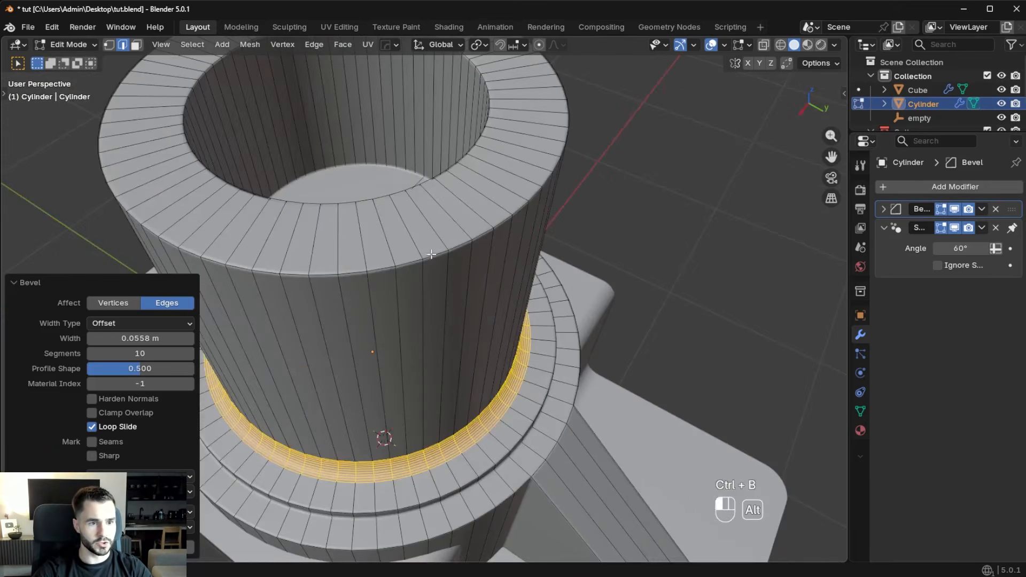
{"action": "left_click", "coordinate": [431, 254], "text": "alt"}
{"action": "left_click", "coordinate": [419, 184], "text": "alt+shift"}
{"action": "key", "text": "ctrl+b"}
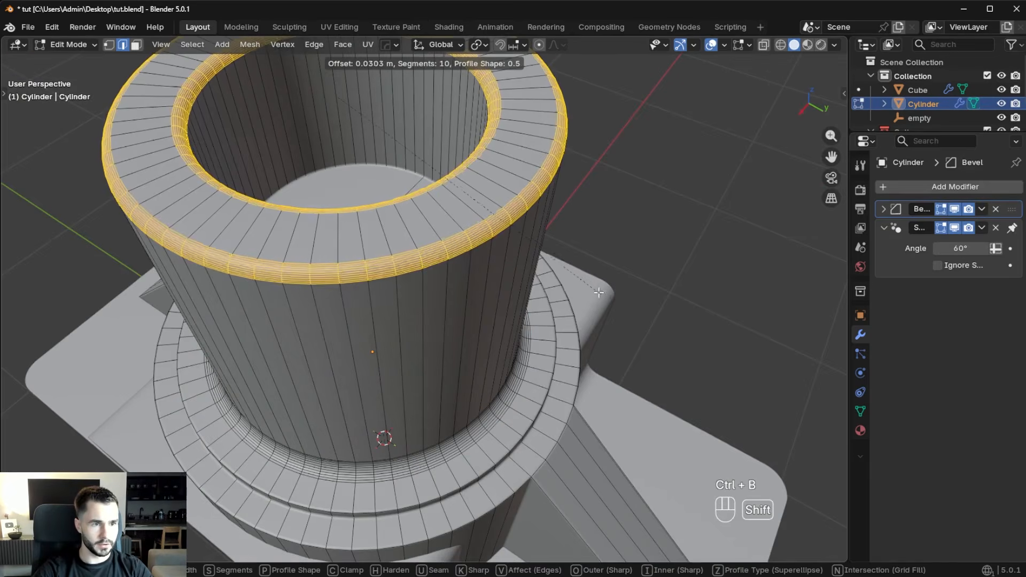
{"action": "left_click", "coordinate": [599, 293]}
Bevel the edge loop around the floor of the tube's bore with 10 segments and a width of about 0.0471 m.
{"action": "key", "text": "ctrl+b"}
{"action": "key", "text": "Escape"}
{"action": "middle_click_drag", "start_coordinate": [534, 254], "coordinate": [551, 264]}
{"action": "left_click", "coordinate": [480, 214], "text": "alt+shift"}
{"action": "key", "text": "ctrl+b"}
{"action": "left_click", "coordinate": [724, 302]}
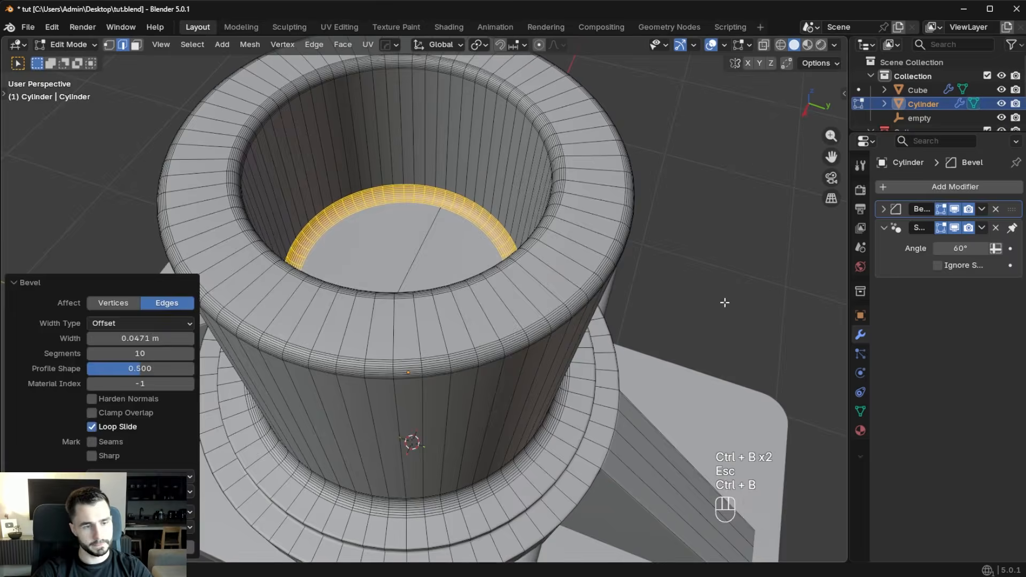
{"action": "key", "text": "Tab"}
Bevel the edge loop running around the underside of the stepped base block.
{"action": "scroll", "coordinate": [593, 302], "scroll_direction": "down", "scroll_amount": 7}
{"action": "middle_click_drag", "start_coordinate": [588, 303], "coordinate": [560, 235]}
{"action": "scroll", "coordinate": [529, 258], "scroll_direction": "up", "scroll_amount": 4}
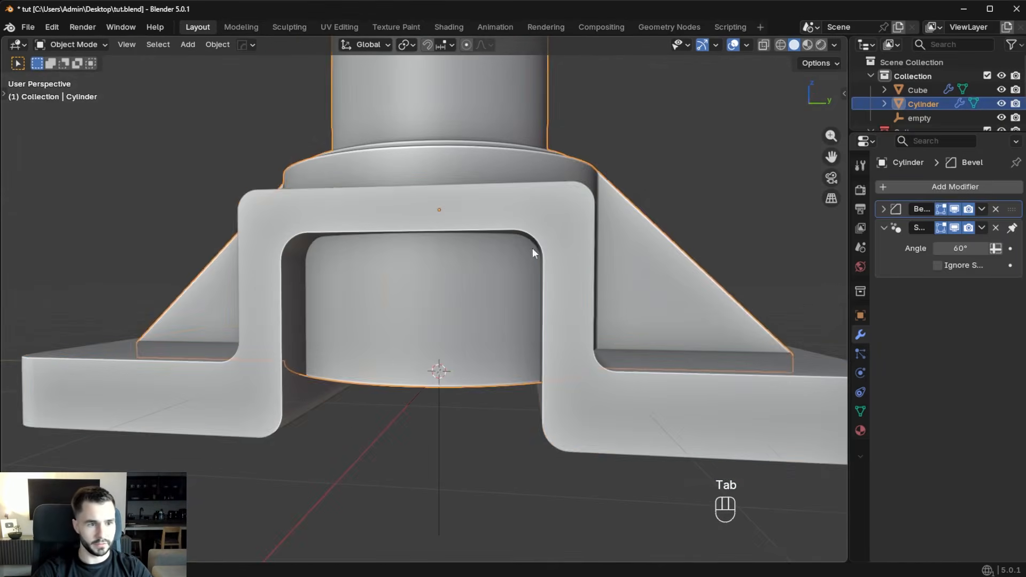
{"action": "left_click", "coordinate": [554, 332]}
{"action": "key", "text": "Tab"}
{"action": "left_click", "coordinate": [604, 453], "text": "alt"}
{"action": "scroll", "coordinate": [649, 417], "scroll_direction": "down", "scroll_amount": 3}
{"action": "middle_click_drag", "start_coordinate": [649, 417], "coordinate": [537, 381]}
{"action": "key", "text": "ctrl+b"}
{"action": "left_click", "coordinate": [715, 380]}
Bevel the edge loop running around the upper perimeter of the stepped base block and return to Object Mode.
{"action": "left_click", "coordinate": [409, 341], "text": "alt"}
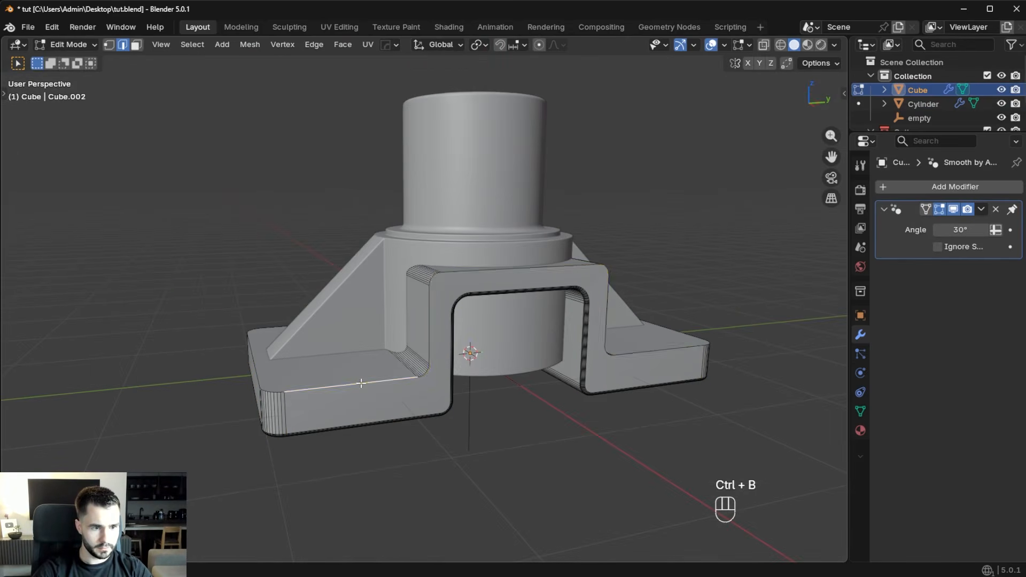
{"action": "key", "text": "ctrl+b"}
{"action": "left_click", "coordinate": [665, 406]}
{"action": "middle_click_drag", "start_coordinate": [664, 407], "coordinate": [570, 345]}
{"action": "key", "text": "Tab"}
{"action": "key", "text": "alt+a"}
{"action": "scroll", "coordinate": [570, 345], "scroll_direction": "up", "scroll_amount": 3}
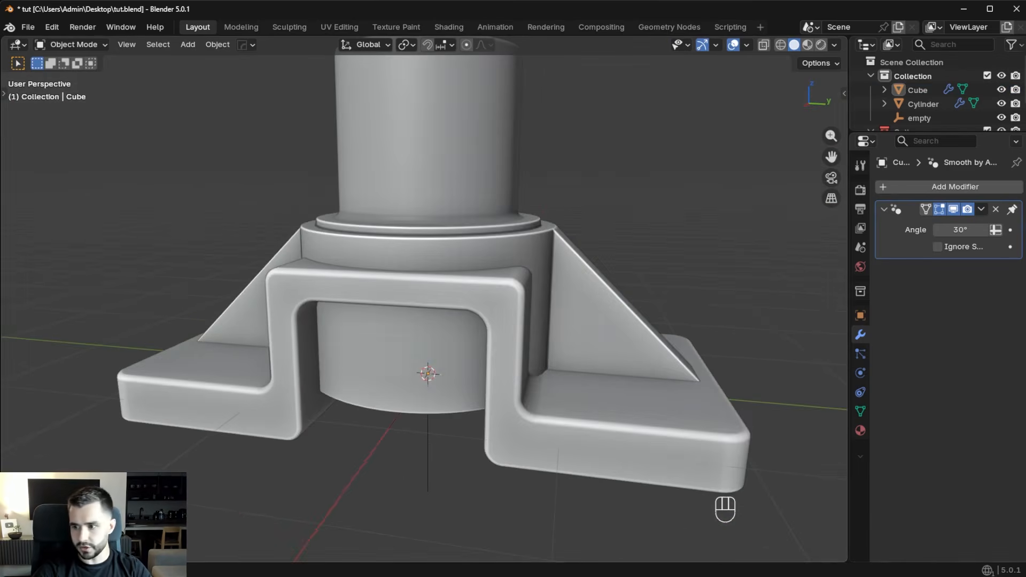
Add a 64-vertex cylinder with 1 m radius and 2 m depth at the 3D cursor and shade it auto smooth.
{"action": "scroll", "coordinate": [435, 321], "scroll_direction": "down", "scroll_amount": 3}
{"action": "left_click", "coordinate": [435, 322]}
{"action": "middle_click_drag", "start_coordinate": [435, 322], "coordinate": [466, 367]}
{"action": "key", "text": "KP_7"}
{"action": "scroll", "coordinate": [466, 367], "scroll_direction": "up", "scroll_amount": 3}
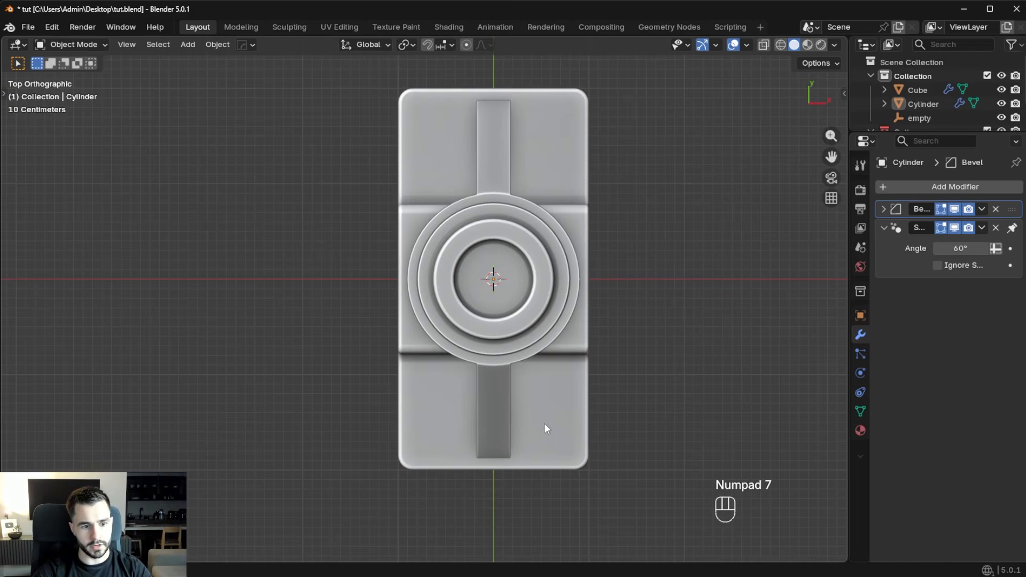
{"action": "key", "text": "shift+a"}
{"action": "mouse_move", "coordinate": [594, 297]}
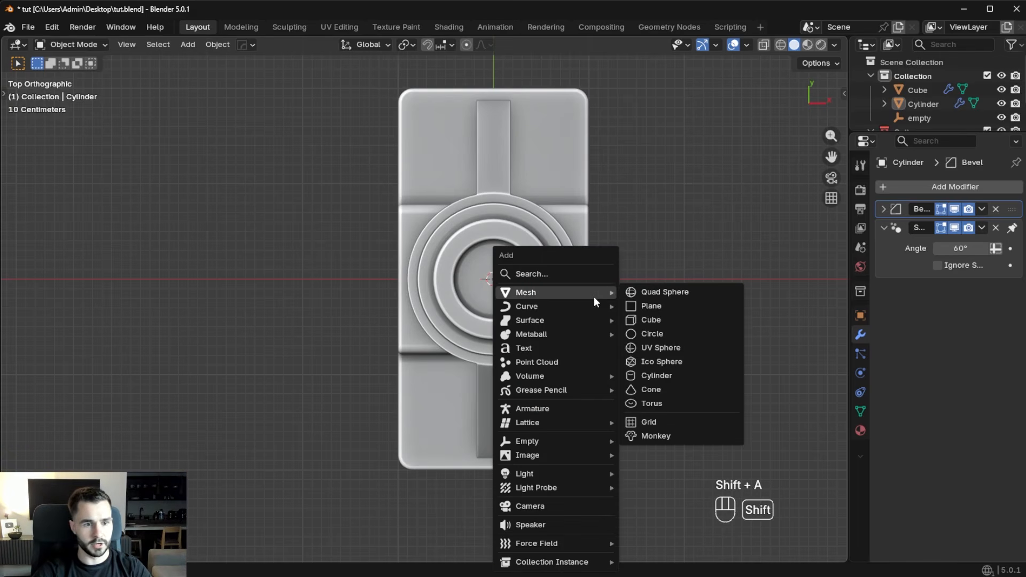
{"action": "left_click", "coordinate": [666, 377]}
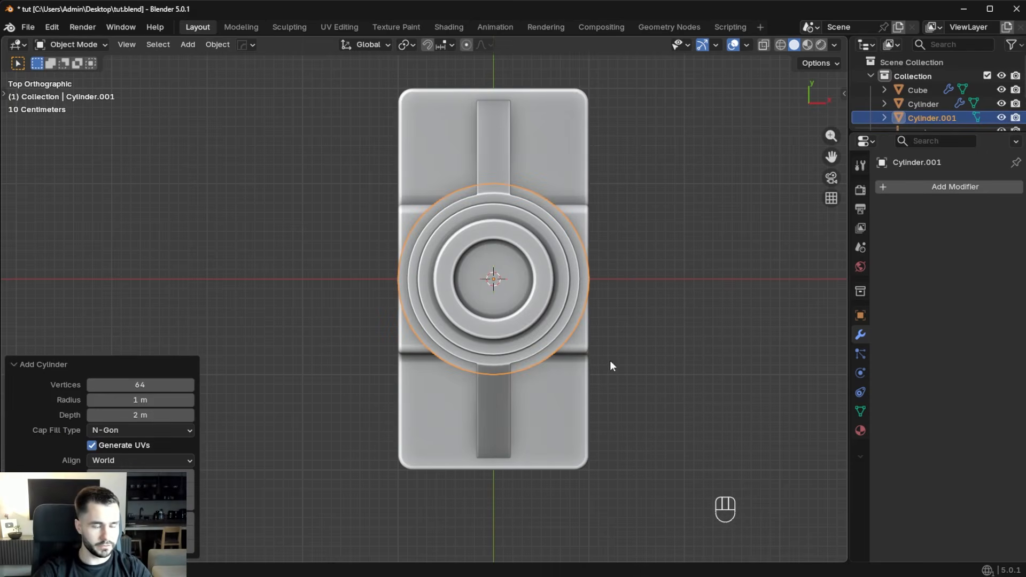
{"action": "right_click", "coordinate": [701, 189]}
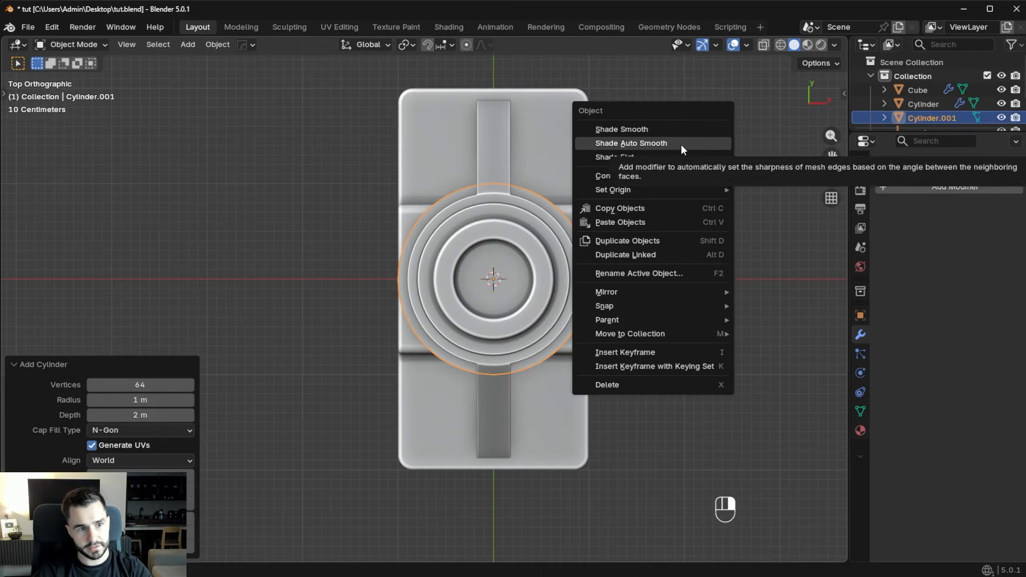
{"action": "left_click", "coordinate": [681, 144]}
Scale the new cylinder to about 0.216 and move it about 0.64 m in X and -1.62 m in Y to the base's corner.
{"action": "key", "text": "s"}
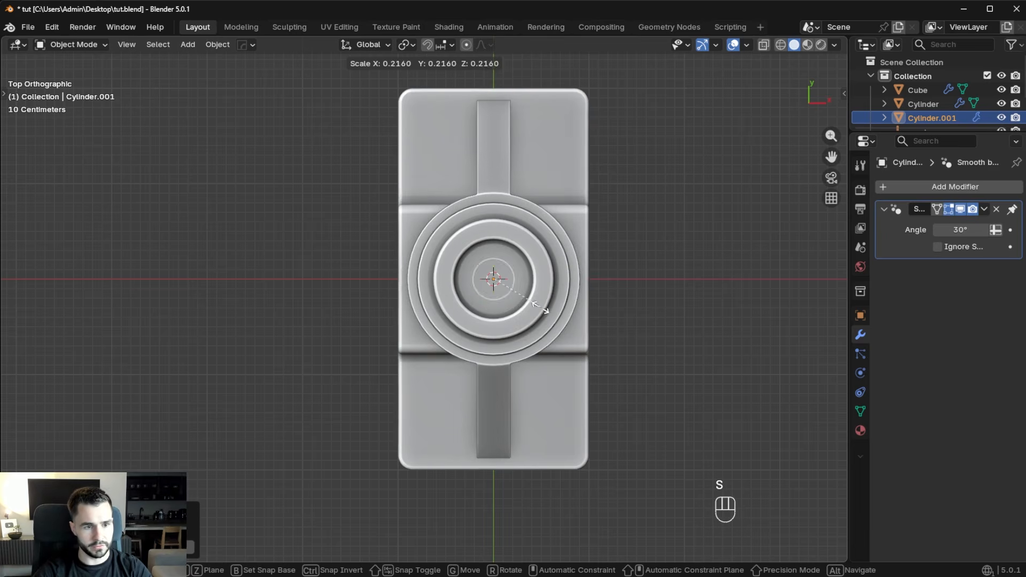
{"action": "left_click", "coordinate": [541, 306]}
{"action": "key", "text": "g"}
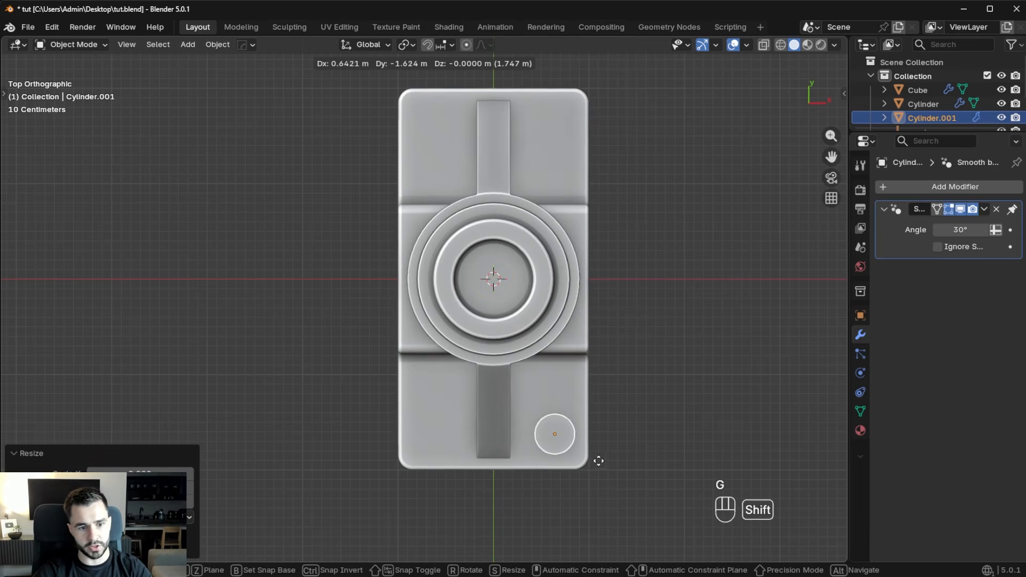
{"action": "left_click", "coordinate": [598, 461]}
{"action": "middle_click_drag", "start_coordinate": [633, 471], "coordinate": [527, 396]}
Try scaling the small cylinder along the Z axis and undo that scaling.
{"action": "key", "text": "s"}
{"action": "key", "text": "z"}
{"action": "left_click", "coordinate": [549, 298]}
{"action": "key", "text": "ctrl+z"}
{"action": "left_click", "coordinate": [528, 396], "text": "shift"}
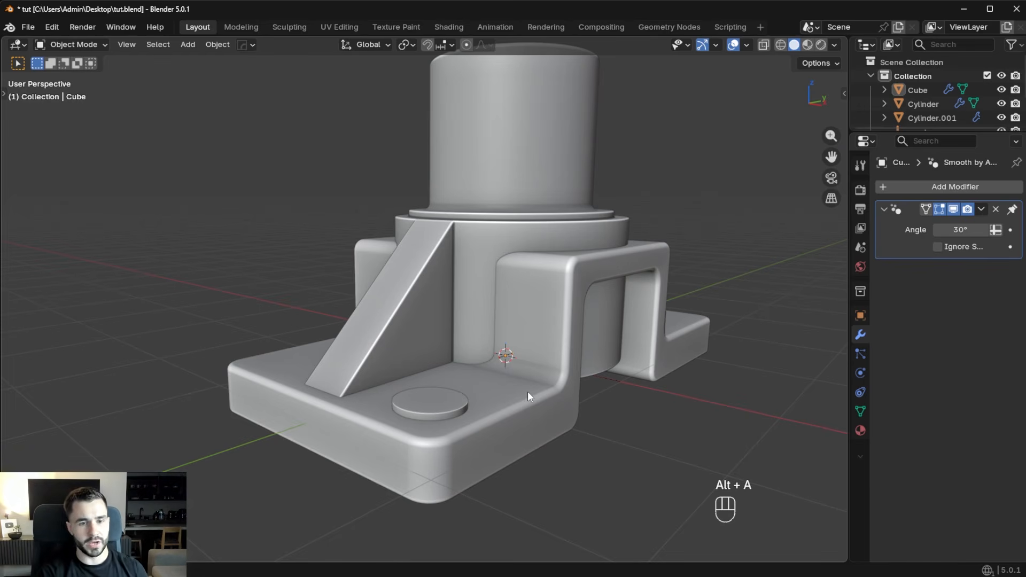
Try a Difference boolean that cuts the small cylinder out of the base block, and undo it.
{"action": "left_click", "coordinate": [445, 406]}
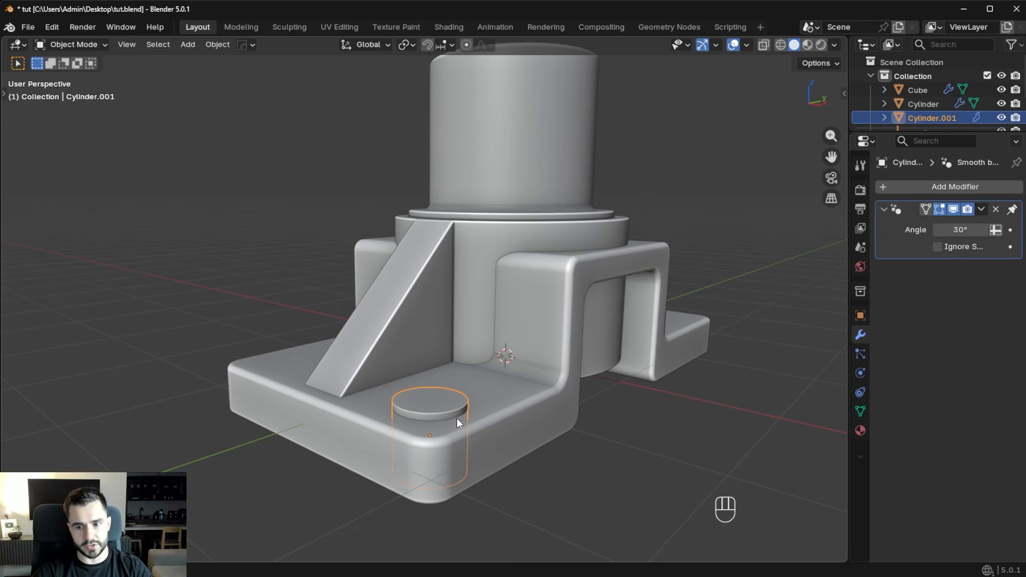
{"action": "left_click", "coordinate": [541, 332], "text": "shift"}
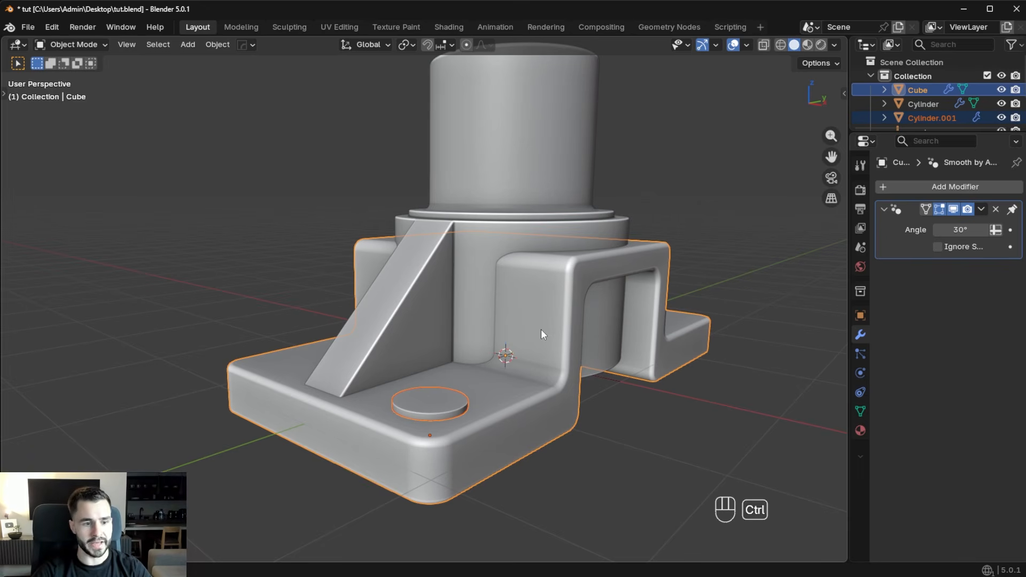
{"action": "key", "text": "ctrl+KP_Subtract"}
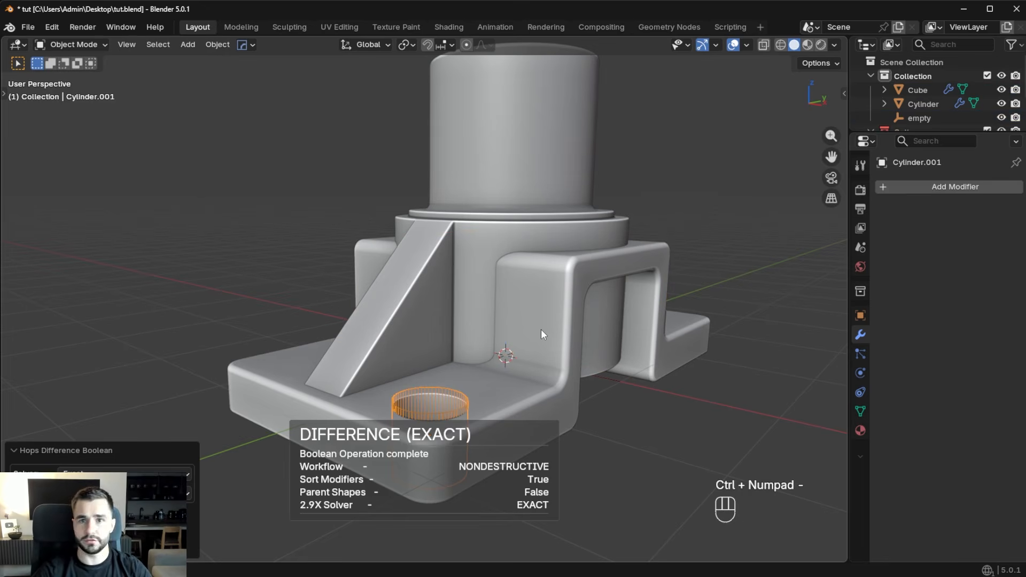
{"action": "key", "text": "ctrl+z"}
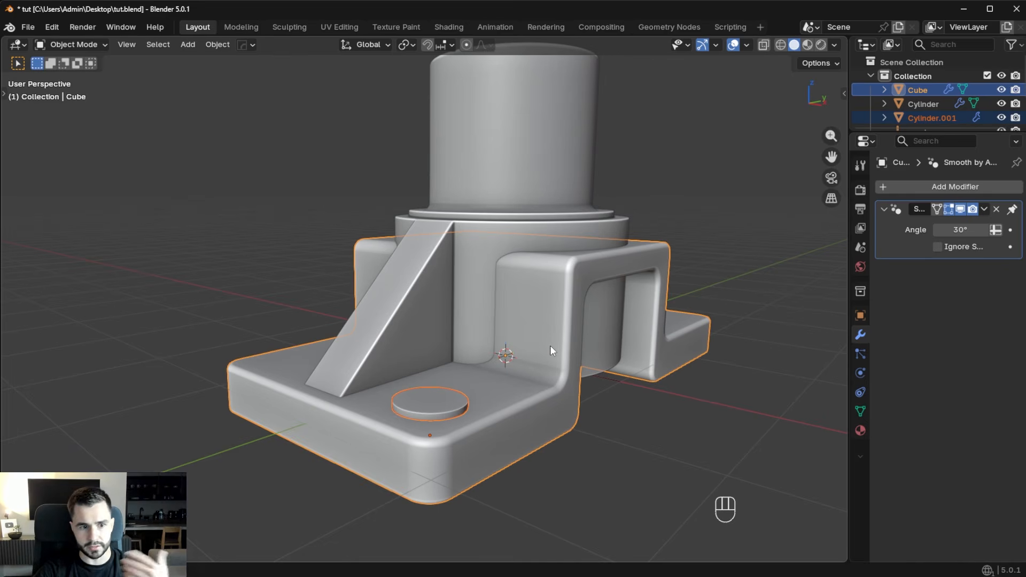
Try a Slash boolean with the small cylinder on the base block and undo it.
{"action": "middle_click_drag", "start_coordinate": [549, 345], "coordinate": [641, 296]}
{"action": "key", "text": "q"}
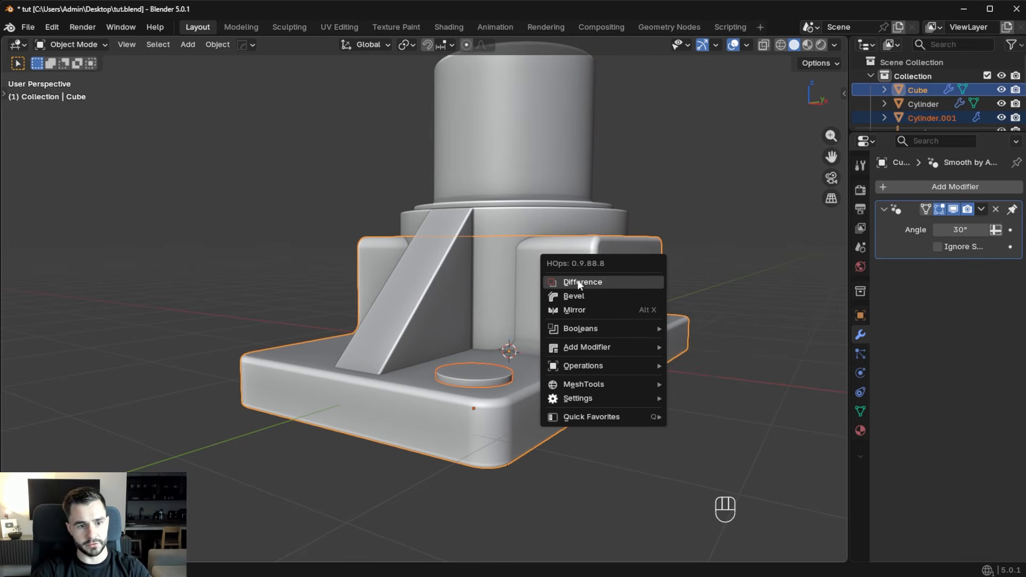
{"action": "mouse_move", "coordinate": [561, 329]}
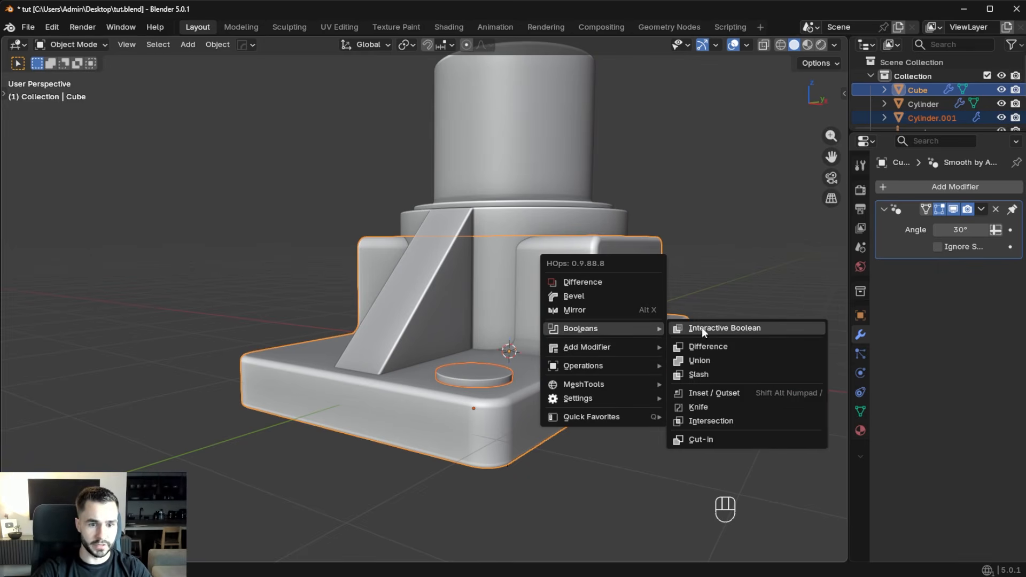
{"action": "left_click", "coordinate": [706, 375]}
{"action": "middle_click_drag", "start_coordinate": [623, 347], "coordinate": [626, 317]}
{"action": "key", "text": "ctrl+z"}
Cut the small cylinder out of the base block's corner with a Difference boolean.
{"action": "key", "text": "q"}
{"action": "mouse_move", "coordinate": [627, 316]}
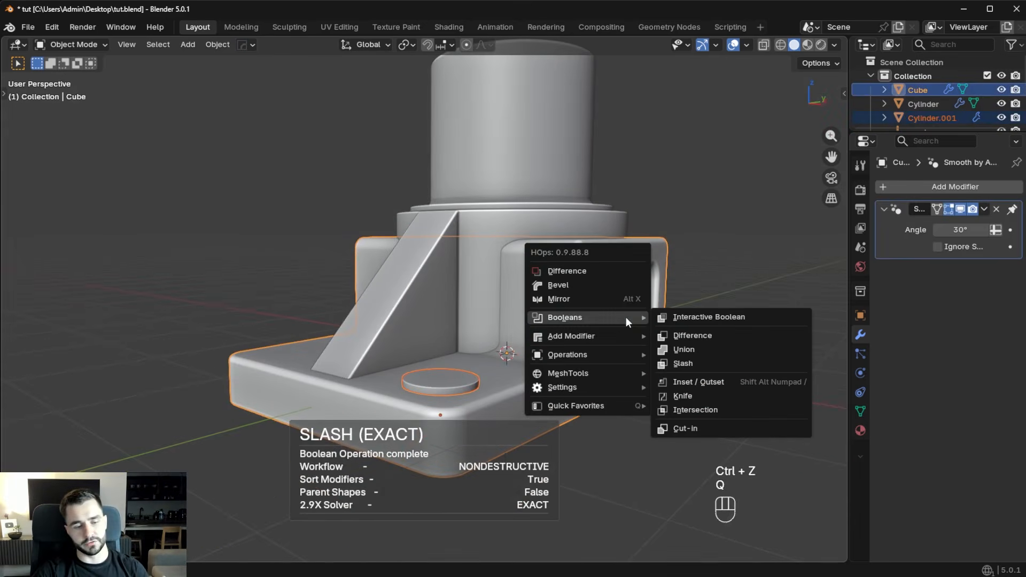
{"action": "left_click", "coordinate": [588, 274]}
{"action": "mouse_move", "coordinate": [588, 274]}
{"action": "middle_mouse_down"}
{"action": "mouse_move", "coordinate": [580, 339]}
{"action": "mouse_move", "coordinate": [579, 258]}
{"action": "middle_mouse_up"}
{"action": "scroll", "coordinate": [579, 258], "scroll_direction": "up", "scroll_amount": 6}
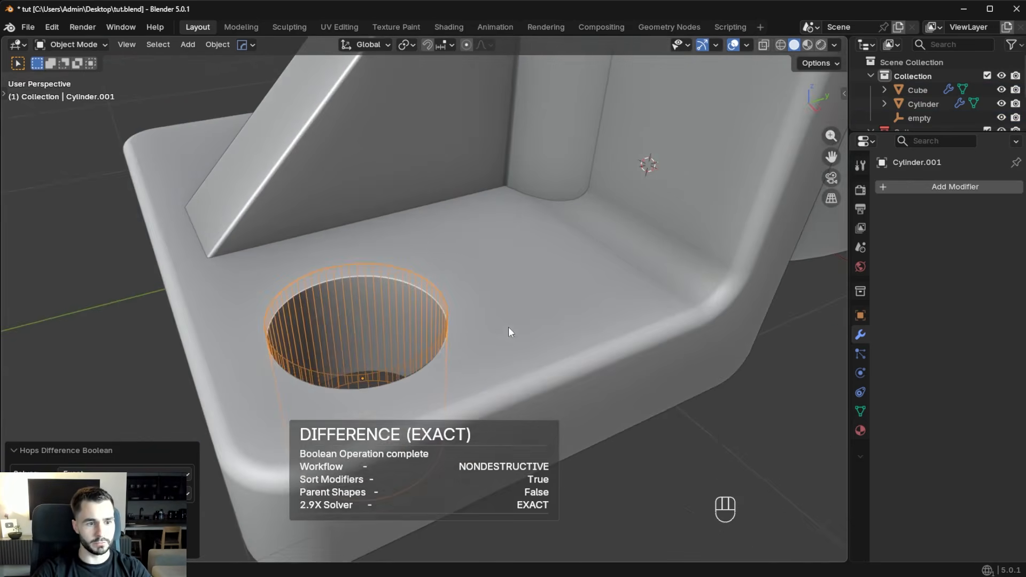
Try moving the cutter cylinder freely across the base and cancel the move.
{"action": "scroll", "coordinate": [588, 406], "scroll_direction": "down", "scroll_amount": 6}
{"action": "left_click", "coordinate": [472, 292]}
{"action": "key", "text": "g"}
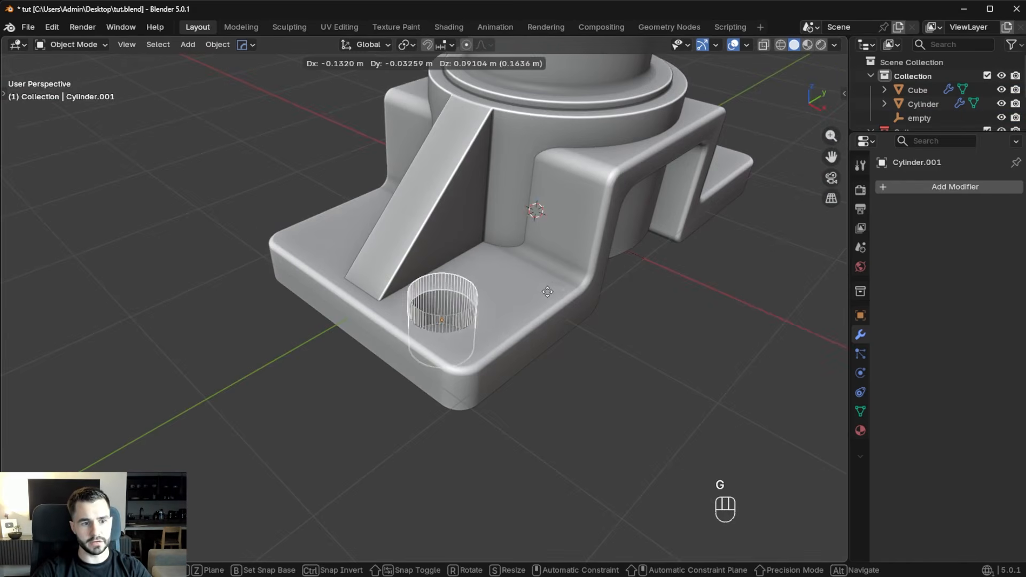
{"action": "key", "text": "Escape"}
Try switching the hole's boolean to Inset with Shift Bool and cancel the change.
{"action": "key", "text": "q"}
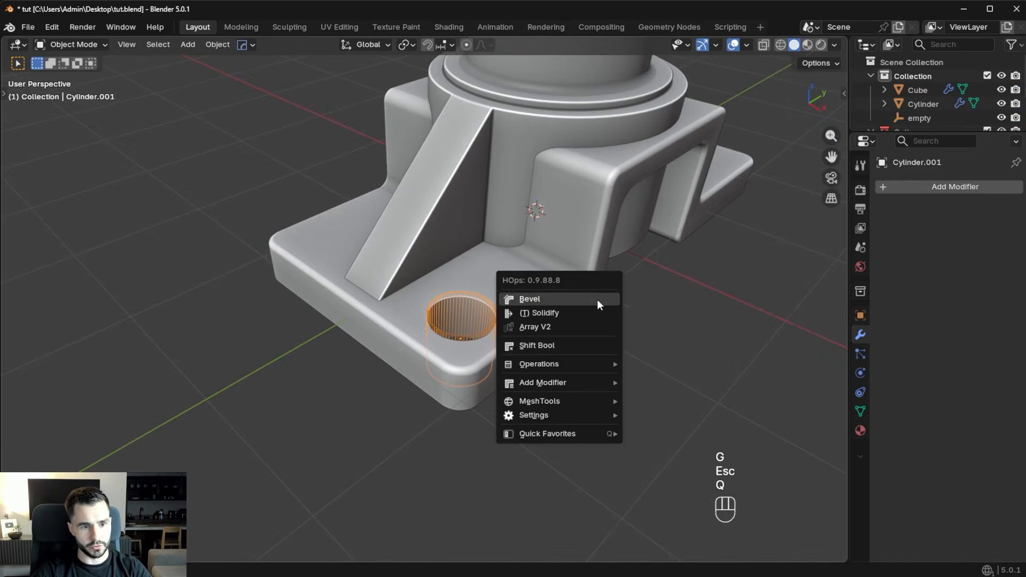
{"action": "left_click", "coordinate": [539, 347]}
{"action": "scroll", "coordinate": [540, 348], "scroll_direction": "up", "scroll_amount": 1}
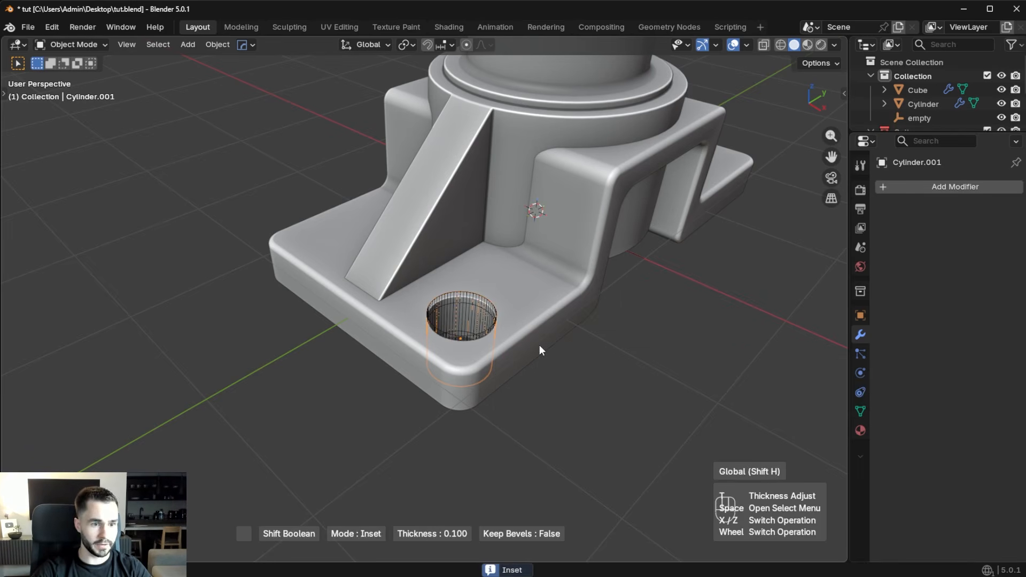
{"action": "key", "text": "Escape"}
Examine the hole in the base's corner and its position relative to the sloped rib and cylinder.
{"action": "mouse_move", "coordinate": [633, 297]}
{"action": "middle_mouse_down"}
{"action": "mouse_move", "coordinate": [693, 318]}
{"action": "mouse_move", "coordinate": [403, 223]}
{"action": "mouse_move", "coordinate": [567, 316]}
{"action": "mouse_move", "coordinate": [618, 293]}
{"action": "middle_mouse_up"}
{"action": "scroll", "coordinate": [689, 314], "scroll_direction": "down", "scroll_amount": 3}
{"action": "middle_click_drag", "start_coordinate": [538, 124], "coordinate": [493, 224], "text": "shift"}
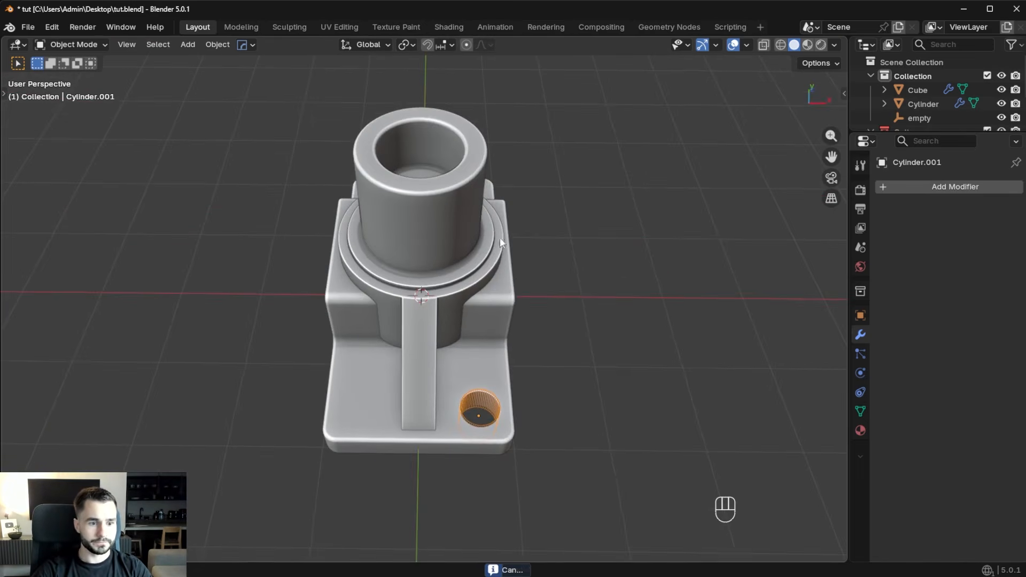
{"action": "scroll", "coordinate": [504, 333], "scroll_direction": "up", "scroll_amount": 2}
{"action": "middle_click_drag", "start_coordinate": [505, 334], "coordinate": [515, 316]}
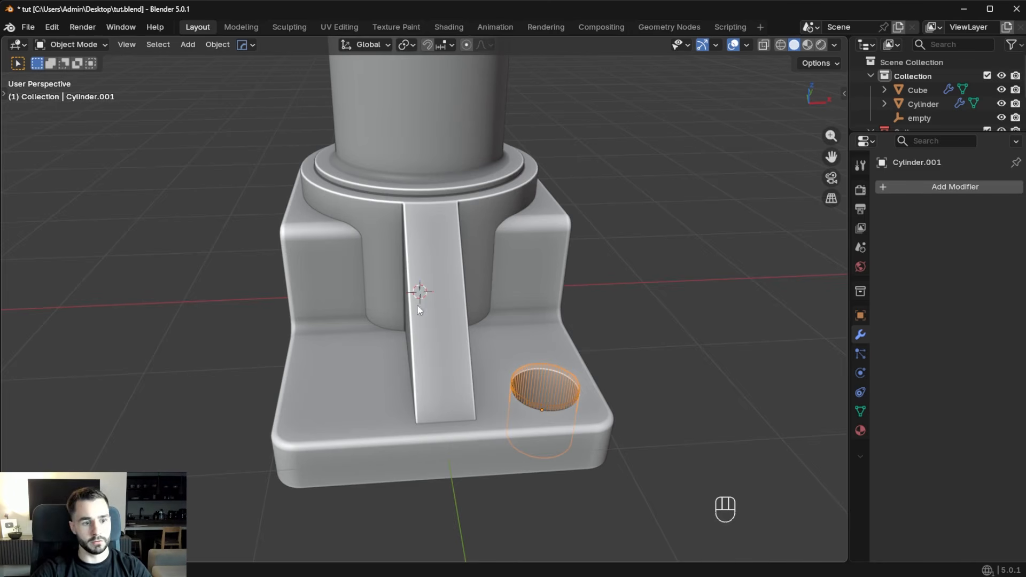
{"action": "middle_click_drag", "start_coordinate": [430, 301], "coordinate": [443, 275]}
{"action": "scroll", "coordinate": [442, 275], "scroll_direction": "up", "scroll_amount": 5}
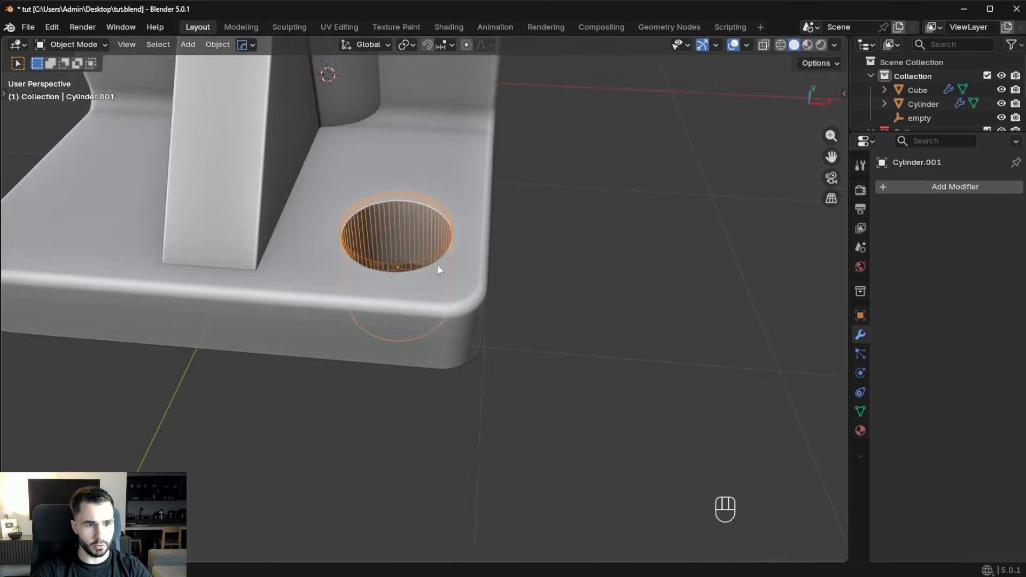
{"action": "scroll", "coordinate": [408, 320], "scroll_direction": "up", "scroll_amount": 2}
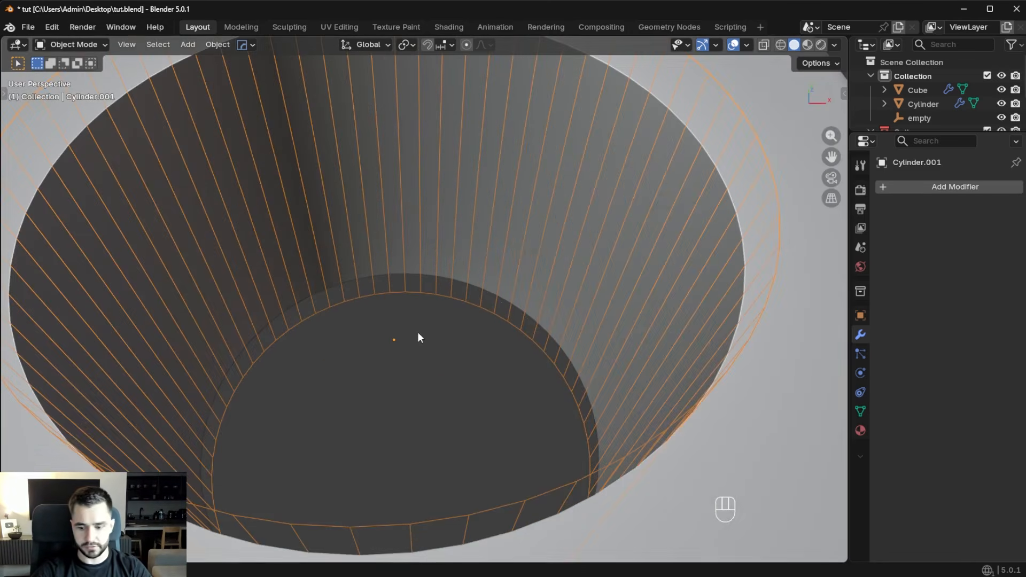
Try mirroring the hole's cutter cylinder across the X axis with the mirror tool, and undo it.
{"action": "key", "text": "KP_7"}
{"action": "scroll", "coordinate": [428, 323], "scroll_direction": "down", "scroll_amount": 4}
{"action": "key", "text": "alt+x"}
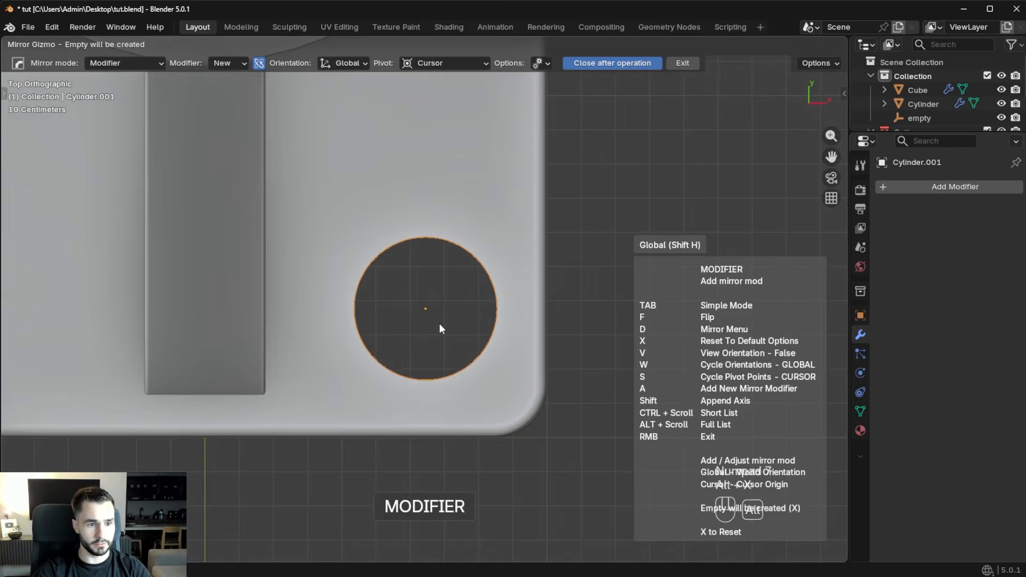
{"action": "scroll", "coordinate": [426, 323], "scroll_direction": "down", "scroll_amount": 2}
{"action": "left_click", "coordinate": [523, 306]}
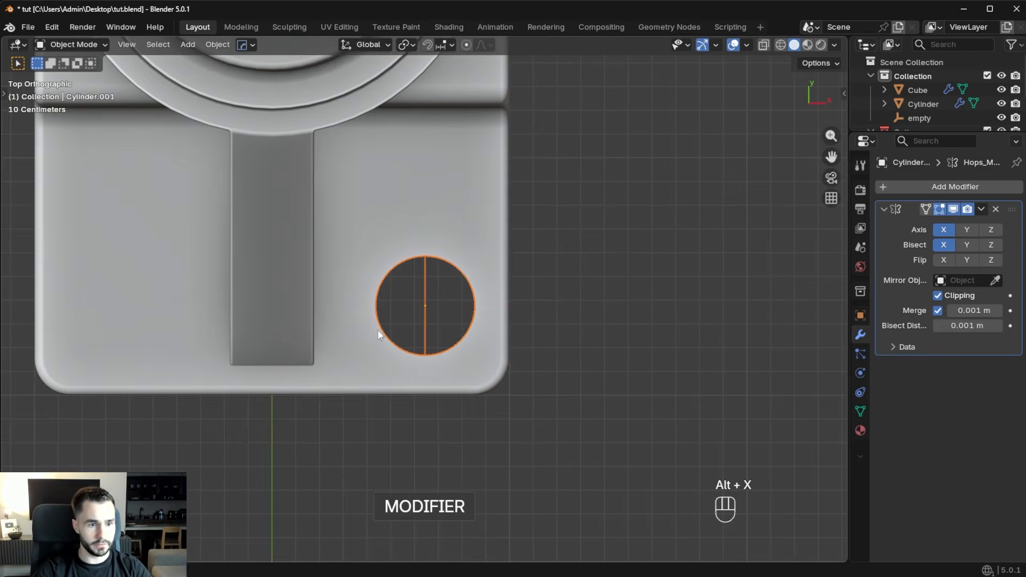
{"action": "key", "text": "ctrl+z"}
Set the mirror tool for the hole's cutter cylinder to advanced mode with Global orientation and the Cursor as pivot.
{"action": "scroll", "coordinate": [425, 301], "scroll_direction": "down", "scroll_amount": 3}
{"action": "middle_click_drag", "start_coordinate": [422, 304], "coordinate": [415, 253], "text": "shift"}
{"action": "key", "text": "alt+x"}
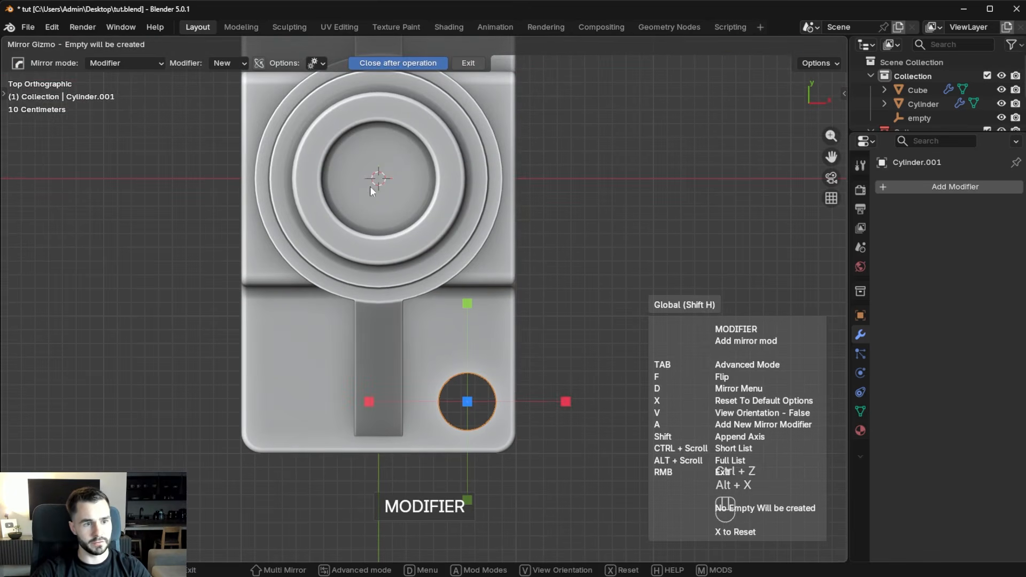
{"action": "key", "text": "Escape"}
{"action": "key", "text": "alt+x"}
{"action": "key", "text": "Tab"}
{"action": "key", "text": "Tab"}
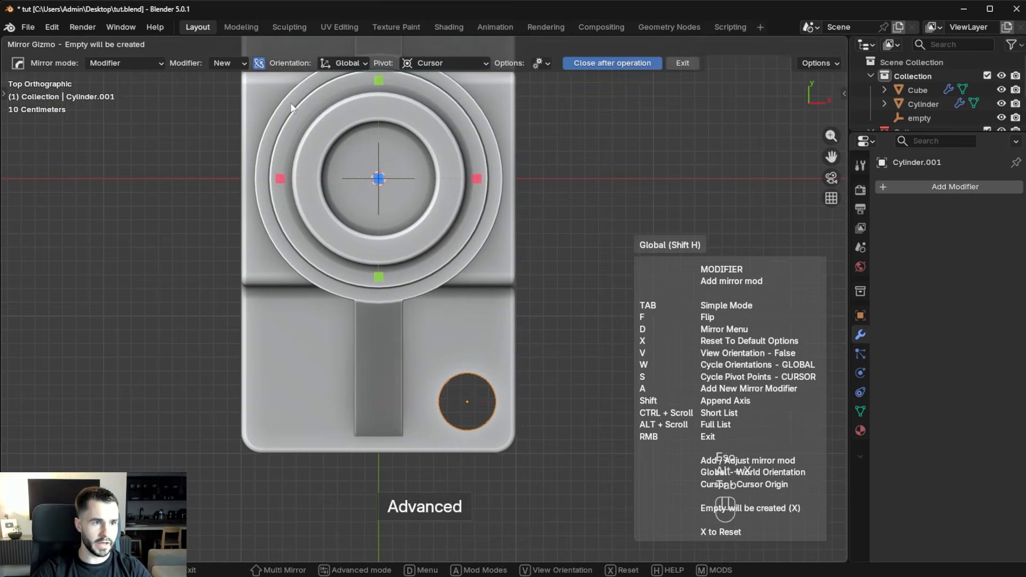
{"action": "left_click", "coordinate": [260, 63]}
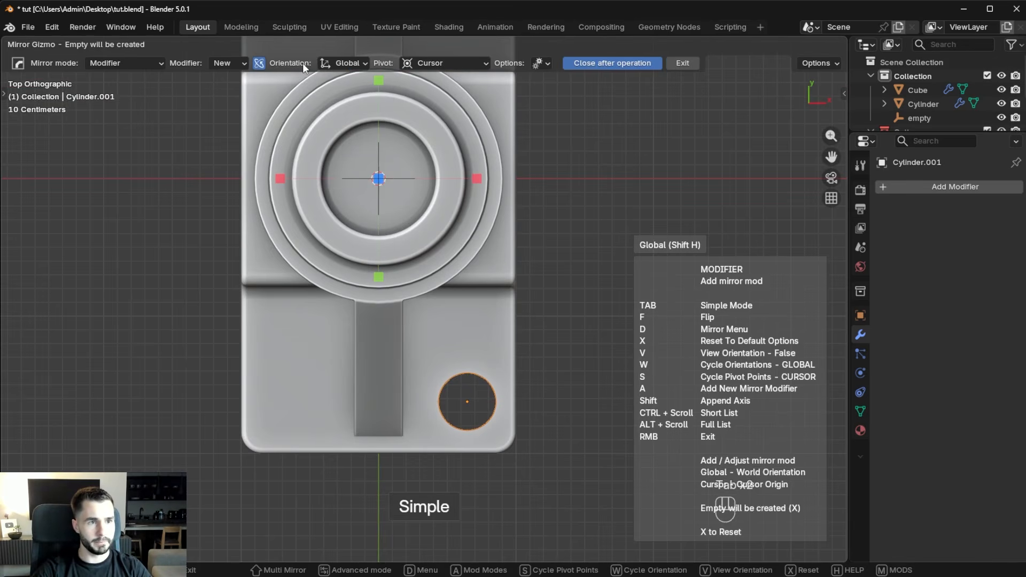
{"action": "left_click", "coordinate": [342, 61]}
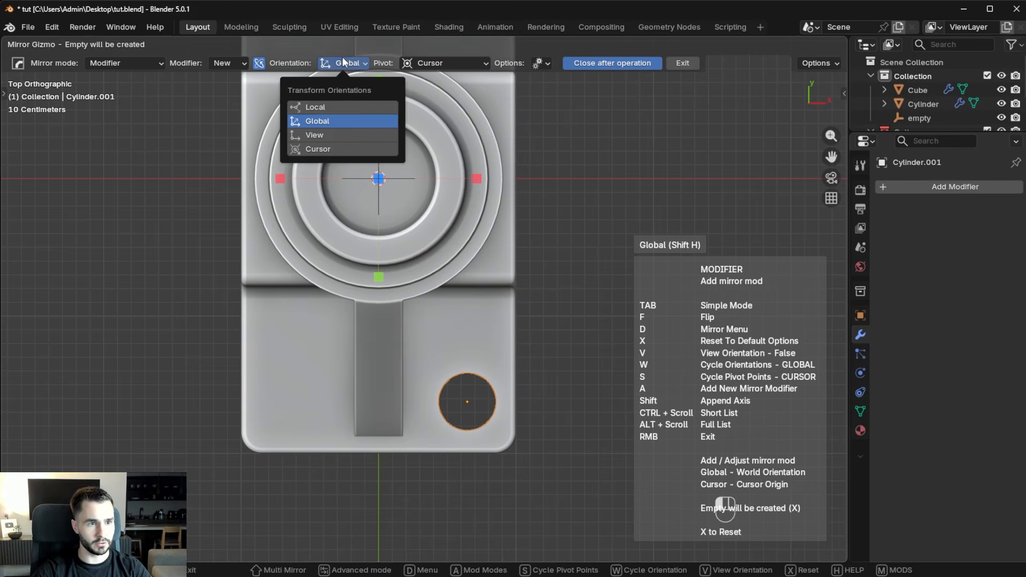
{"action": "left_click", "coordinate": [422, 62]}
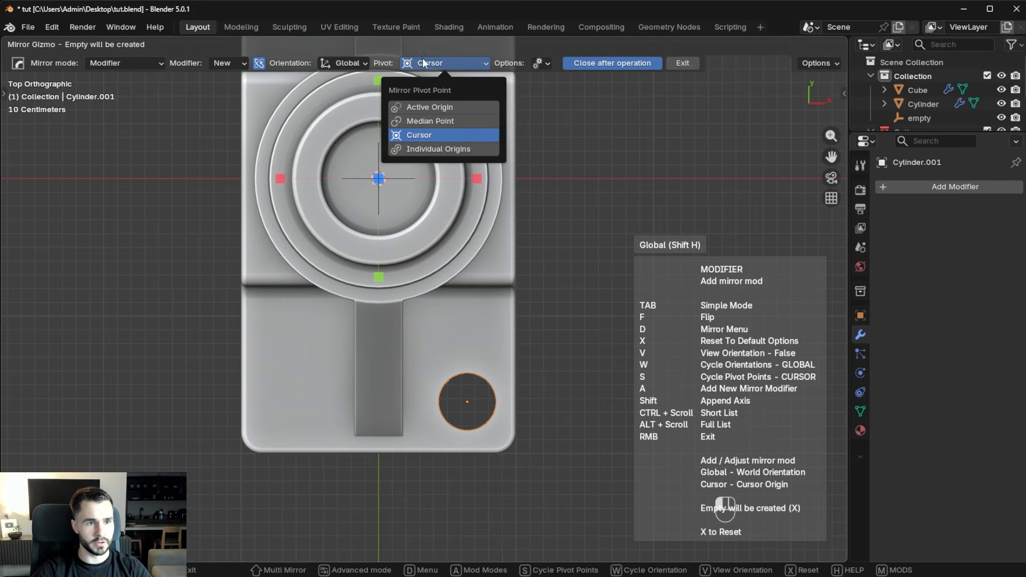
{"action": "left_click", "coordinate": [419, 135]}
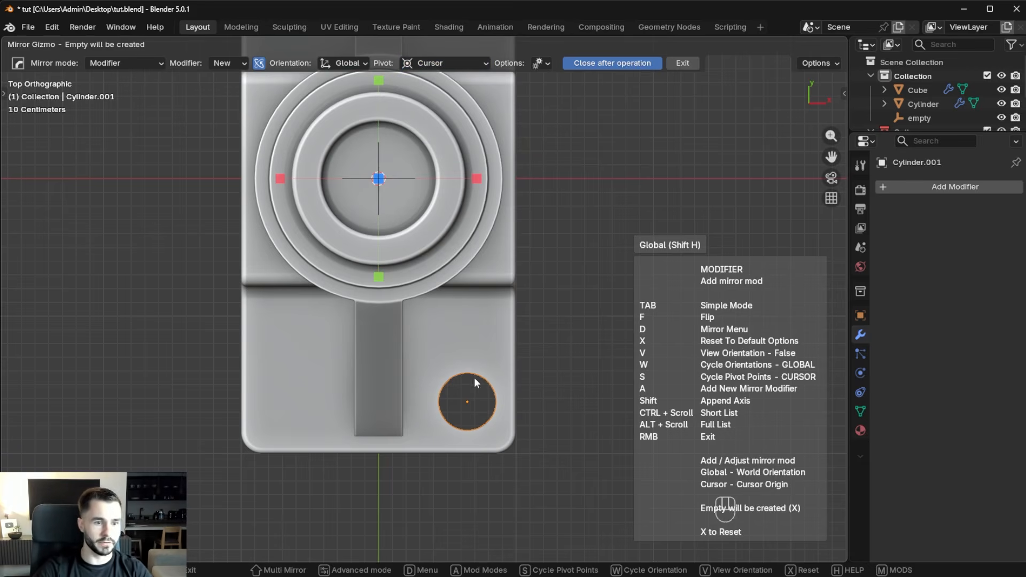
Try mirroring the cutter cylinder across X about the 3D cursor, and undo the mirror.
{"action": "left_click", "coordinate": [476, 179]}
{"action": "scroll", "coordinate": [459, 350], "scroll_direction": "down", "scroll_amount": 2}
{"action": "key", "text": "alt+x"}
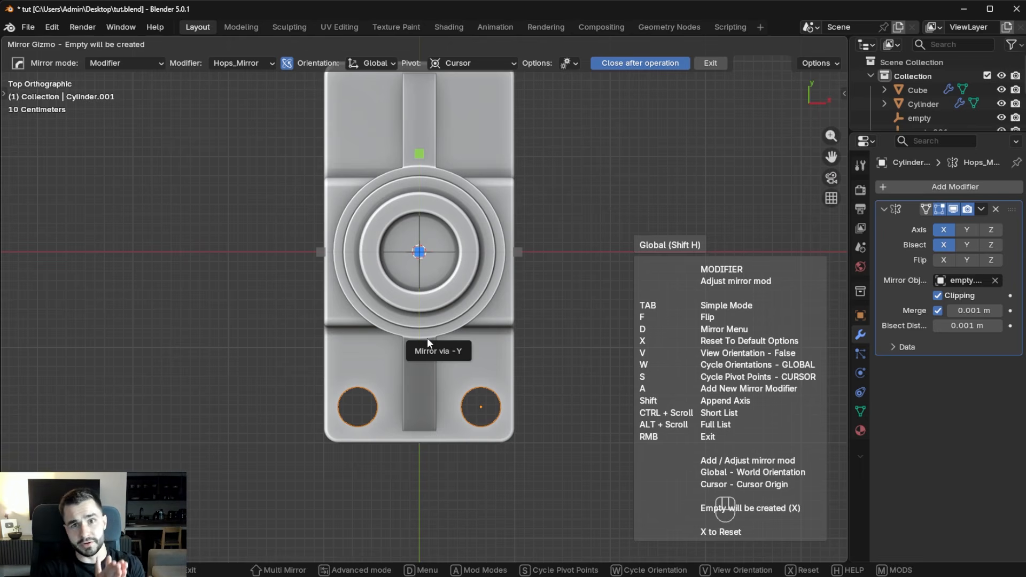
{"action": "key", "text": "Escape"}
{"action": "key", "text": "ctrl+z"}
Try the mirror tool's -X and X directions on the cutter cylinder about the cursor, undoing each attempt.
{"action": "key", "text": "alt+x"}
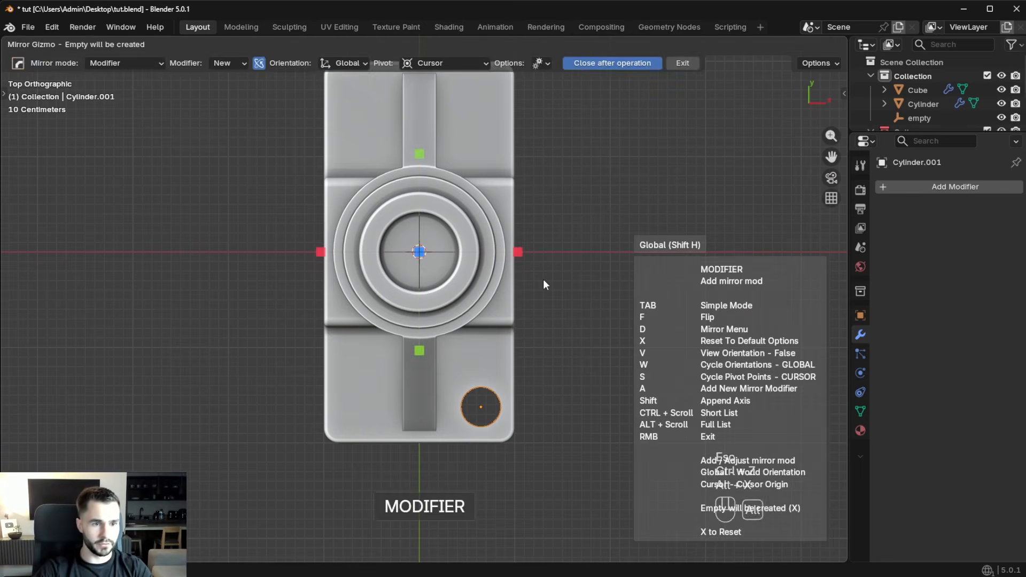
{"action": "left_click", "coordinate": [321, 252]}
{"action": "key", "text": "ctrl+z"}
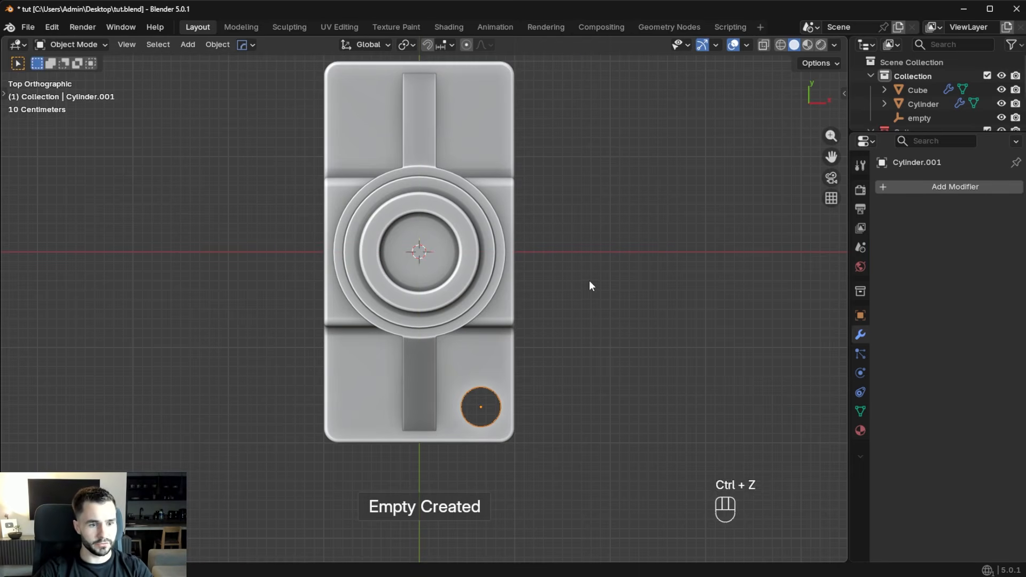
{"action": "key", "text": "alt+x"}
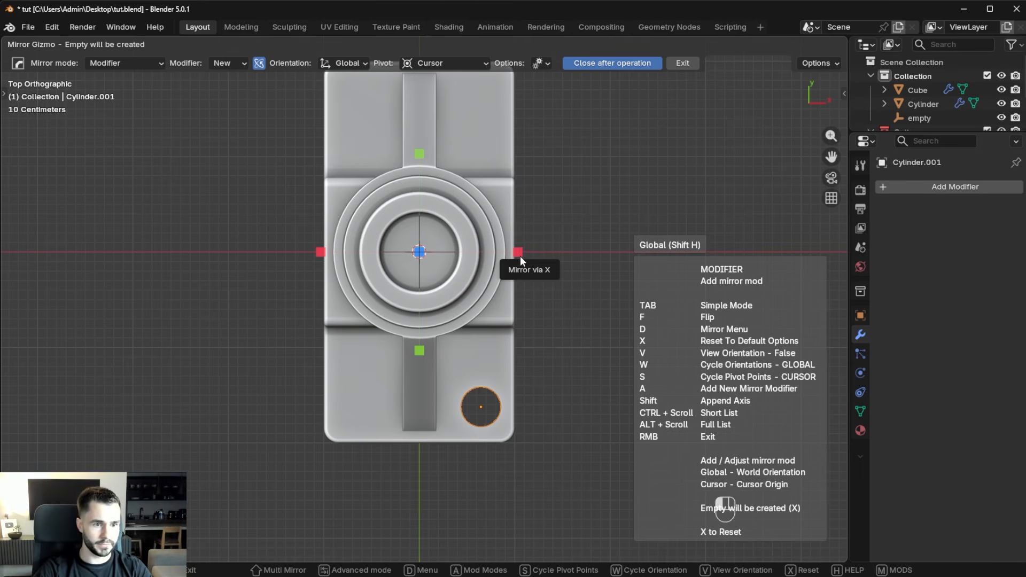
{"action": "left_click", "coordinate": [521, 256]}
{"action": "key", "text": "Escape"}
{"action": "key", "text": "ctrl+z"}
Mirror the cutter cylinder across X and -Y about the 3D cursor to cut holes in all four base corners.
{"action": "key", "text": "alt+x"}
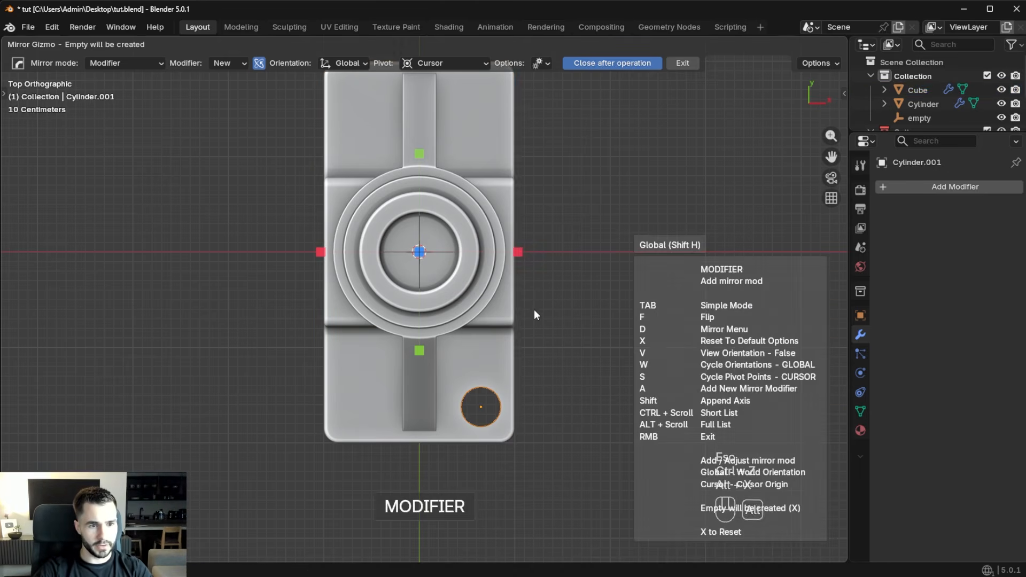
{"action": "left_click", "coordinate": [518, 253]}
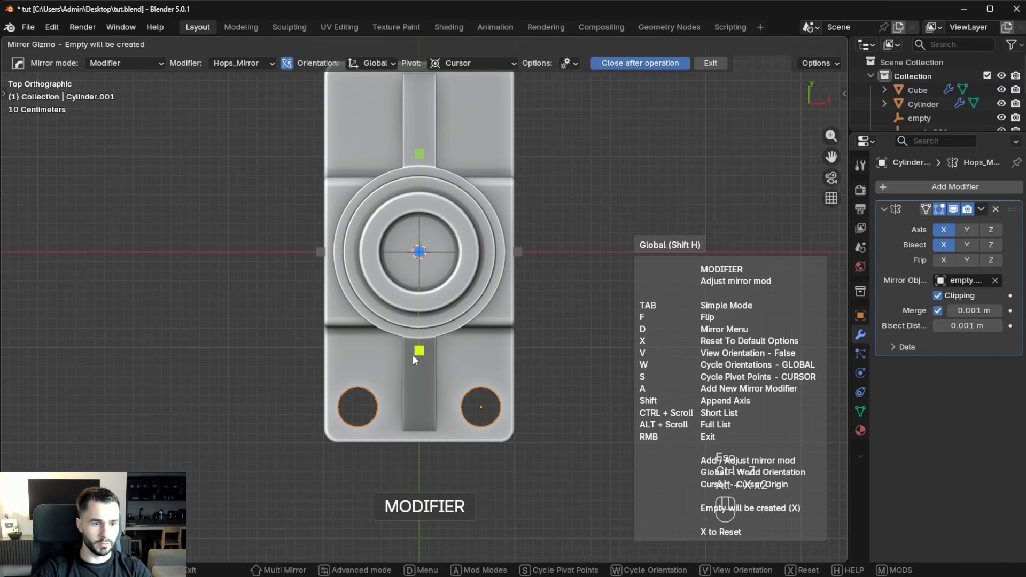
{"action": "left_click", "coordinate": [419, 352]}
Hide the mirrored cutter cylinder and save the tut.blend file.
{"action": "middle_click_drag", "start_coordinate": [570, 379], "coordinate": [427, 284]}
{"action": "key", "text": "h"}
{"action": "scroll", "coordinate": [506, 289], "scroll_direction": "down", "scroll_amount": 5}
{"action": "key", "text": "ctrl+s"}
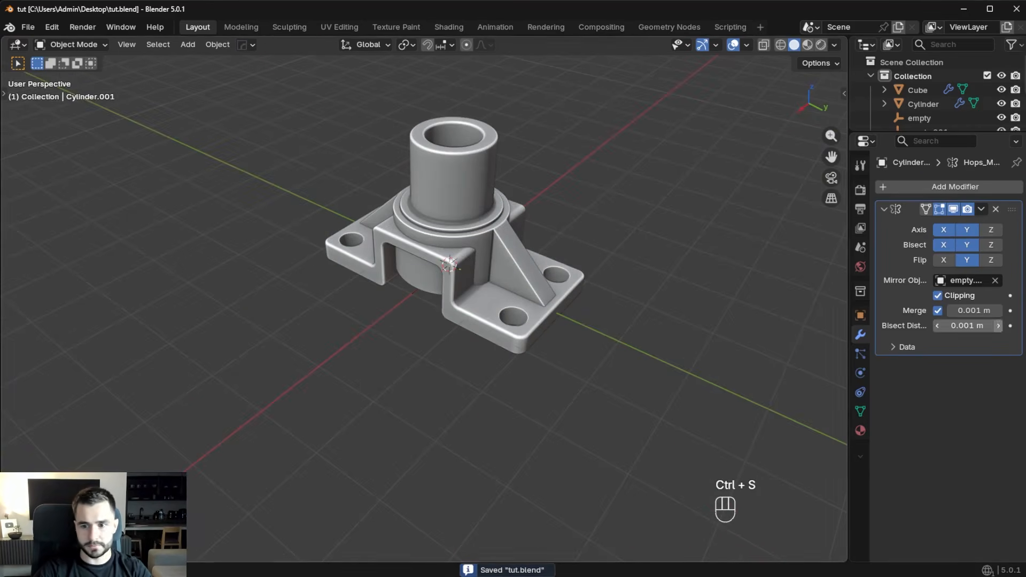
Select the base block and use Ever Scroll to bring back the cutter of its corner-hole boolean.
{"action": "scroll", "coordinate": [390, 252], "scroll_direction": "up", "scroll_amount": 6}
{"action": "left_click", "coordinate": [346, 246]}
{"action": "scroll", "coordinate": [398, 235], "scroll_direction": "up", "scroll_amount": 3}
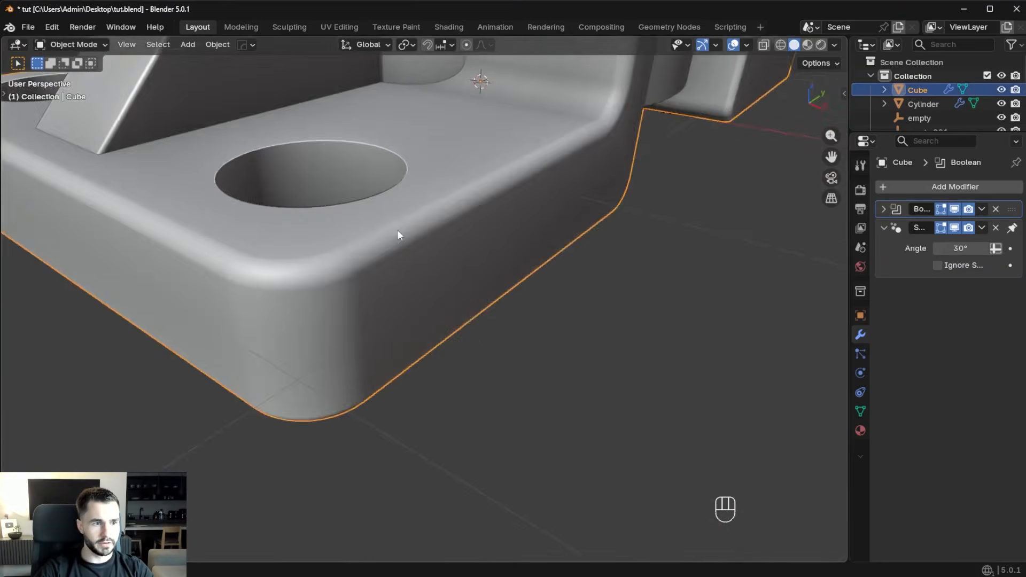
{"action": "middle_click_drag", "start_coordinate": [399, 231], "coordinate": [486, 315]}
{"action": "key", "text": "q"}
{"action": "key", "text": "q"}
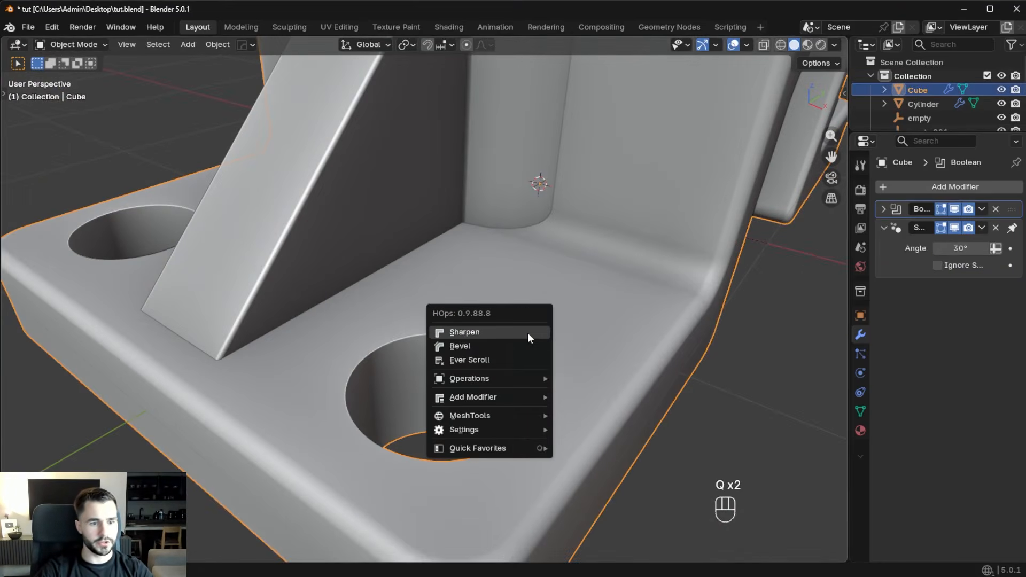
{"action": "left_click", "coordinate": [499, 357]}
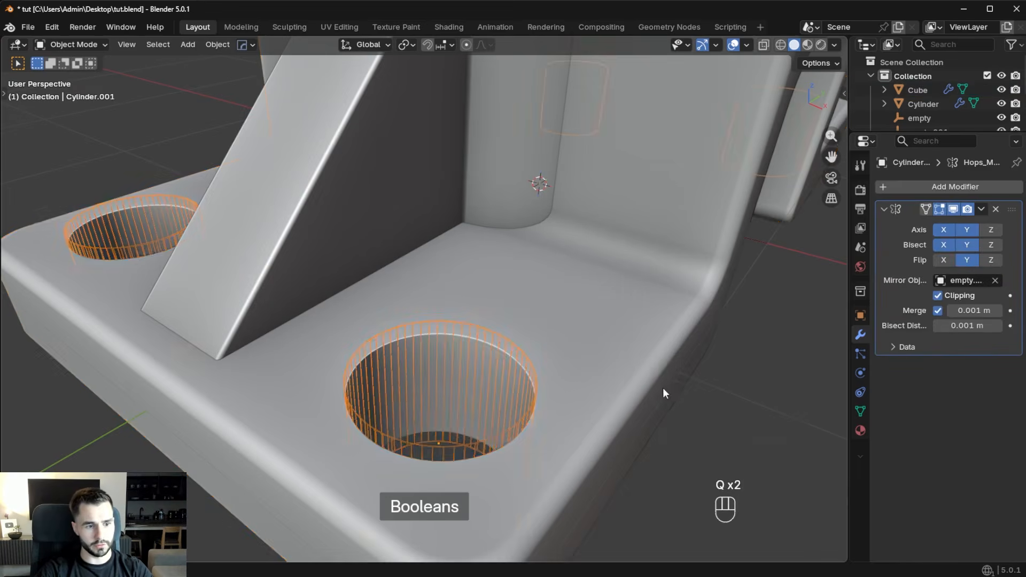
Lower the cutter cylinder's top face about 0.037 m along Z, almost flush with the base's upper surface.
{"action": "middle_click_drag", "start_coordinate": [634, 392], "coordinate": [691, 368]}
{"action": "key", "text": "Tab"}
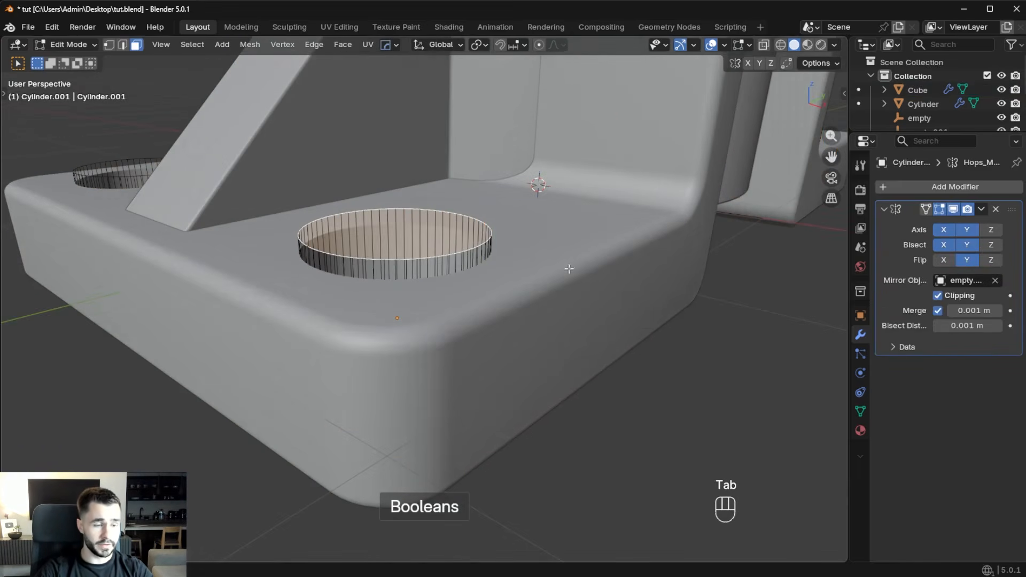
{"action": "key", "text": "g"}
{"action": "key", "text": "z"}
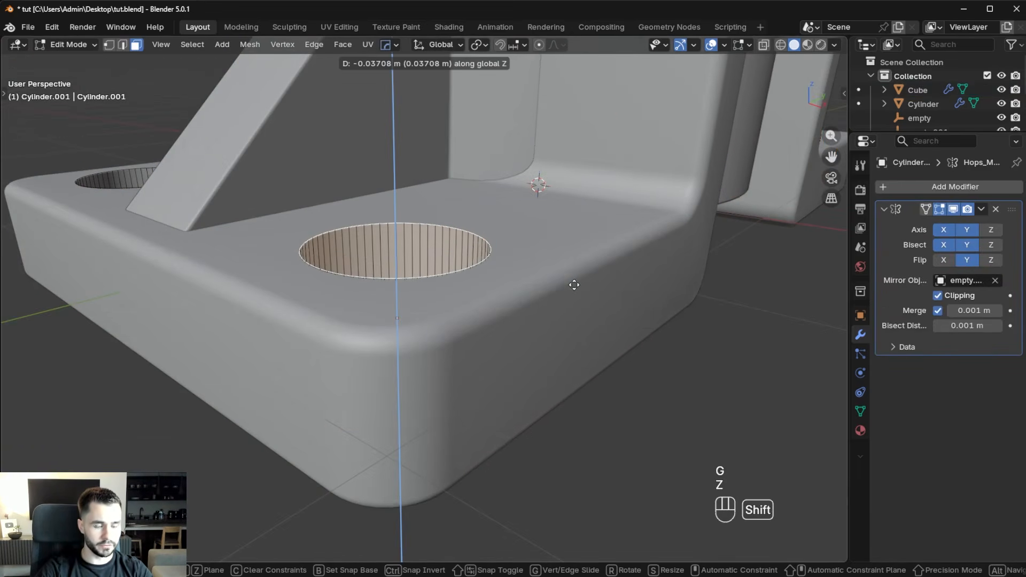
{"action": "left_click", "coordinate": [571, 277]}
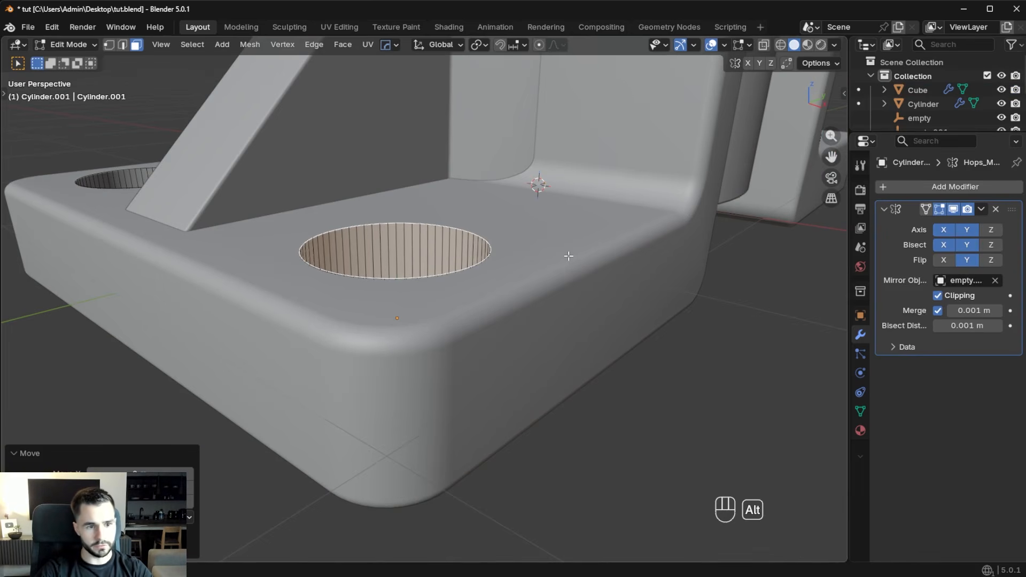
Adjust the normals of the cutter's top face, bevel its rim outward with one segment, and hide the cutter.
{"action": "key", "text": "alt+n"}
{"action": "left_click", "coordinate": [568, 255]}
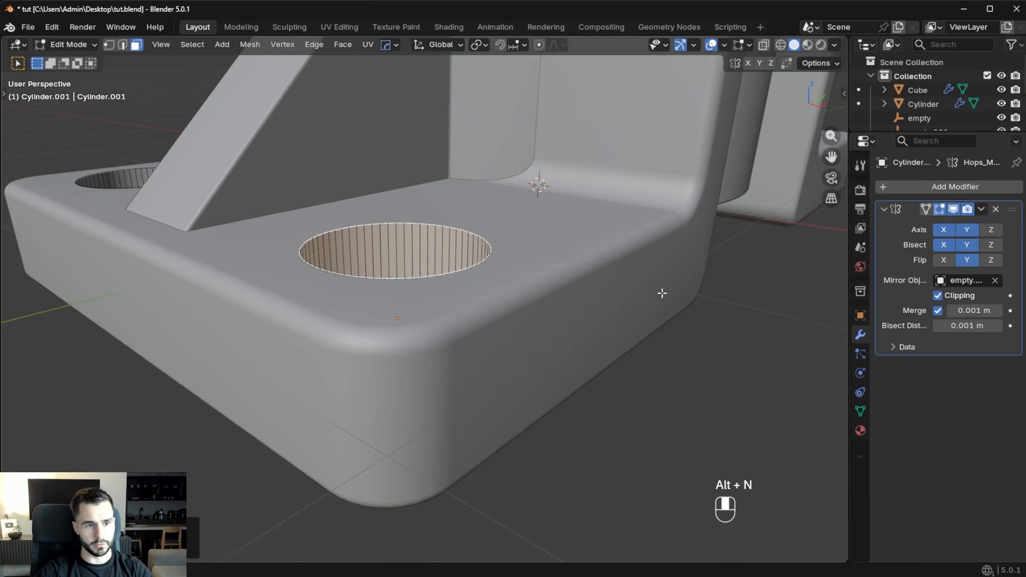
{"action": "middle_click_drag", "start_coordinate": [662, 293], "coordinate": [694, 354]}
{"action": "key", "text": "ctrl+b"}
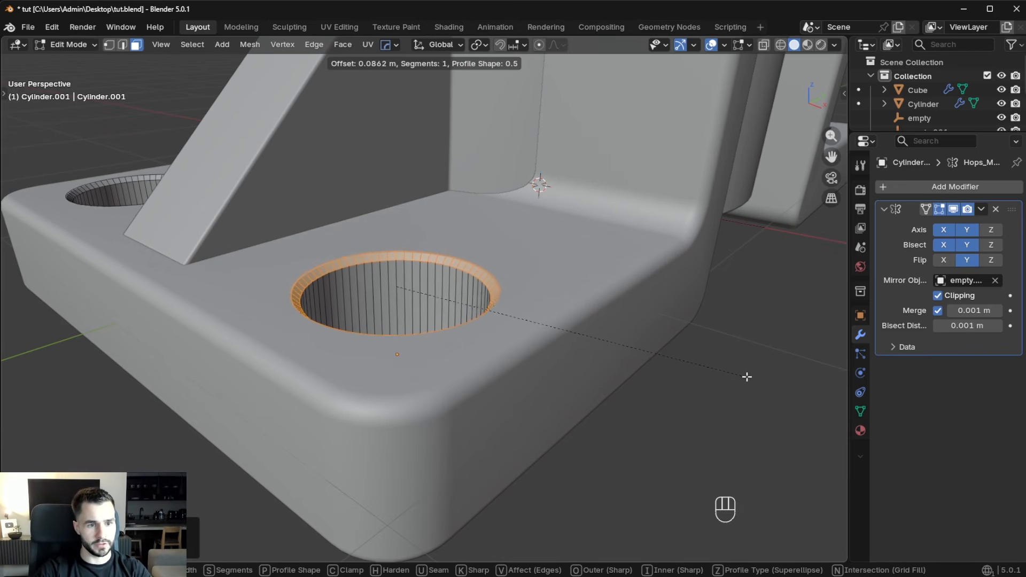
{"action": "key", "text": "Escape"}
{"action": "key", "text": "ctrl+b"}
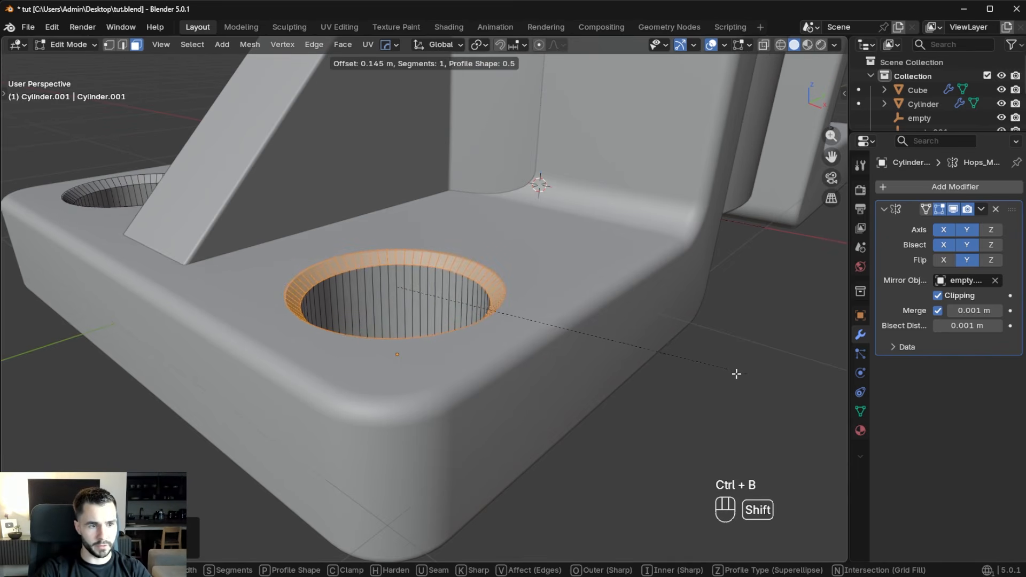
{"action": "left_click", "coordinate": [732, 372]}
{"action": "key", "text": "Tab"}
{"action": "key", "text": "h"}
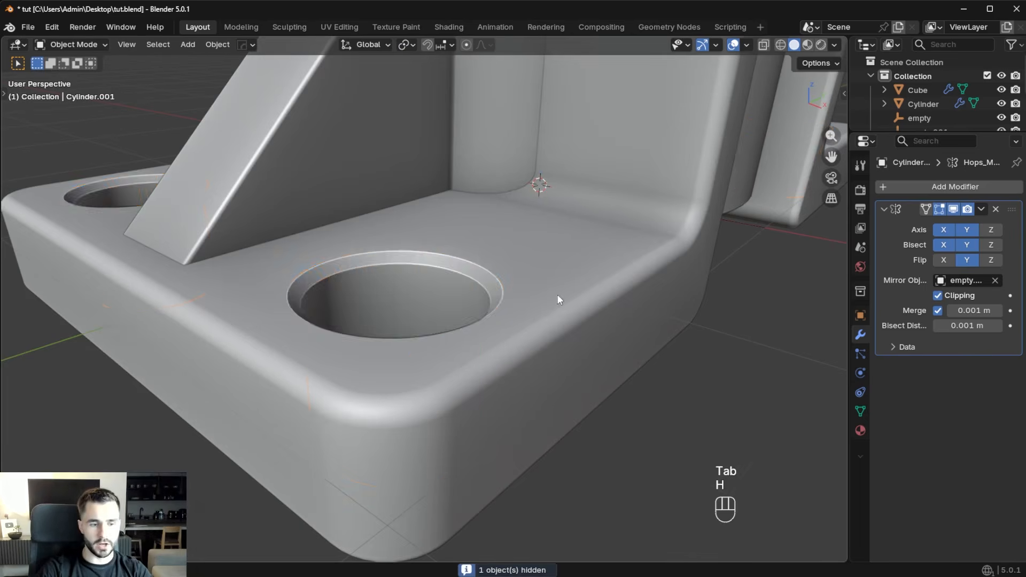
Check the chamfered holes from several sides and undo hiding the cutter cylinder.
{"action": "scroll", "coordinate": [556, 296], "scroll_direction": "down", "scroll_amount": 6}
{"action": "middle_click_drag", "start_coordinate": [550, 299], "coordinate": [576, 316]}
{"action": "scroll", "coordinate": [501, 373], "scroll_direction": "down", "scroll_amount": 2}
{"action": "scroll", "coordinate": [394, 454], "scroll_direction": "up", "scroll_amount": 8}
{"action": "scroll", "coordinate": [393, 454], "scroll_direction": "down", "scroll_amount": 3}
{"action": "middle_click_drag", "start_coordinate": [435, 434], "coordinate": [466, 227]}
{"action": "key", "text": "ctrl+z"}
Try mirroring the chamfered cutter with the mirror tool, and undo it.
{"action": "key", "text": "alt+x"}
{"action": "left_click", "coordinate": [498, 128]}
{"action": "middle_click_drag", "start_coordinate": [408, 213], "coordinate": [469, 239]}
{"action": "key", "text": "ctrl+z"}
Switch the mirror tool's mode and mirror the chamfered cutter across Z so the holes' undersides are chamfered too.
{"action": "key", "text": "alt+x"}
{"action": "key", "text": "Tab"}
{"action": "middle_click_drag", "start_coordinate": [480, 300], "coordinate": [454, 212]}
{"action": "left_click", "coordinate": [468, 159]}
Hide the Z-mirrored cutter cylinder and save the tut.blend file.
{"action": "middle_click_drag", "start_coordinate": [422, 259], "coordinate": [425, 349]}
{"action": "key", "text": "h"}
{"action": "middle_click_drag", "start_coordinate": [432, 303], "coordinate": [536, 269]}
{"action": "key", "text": "ctrl+s"}
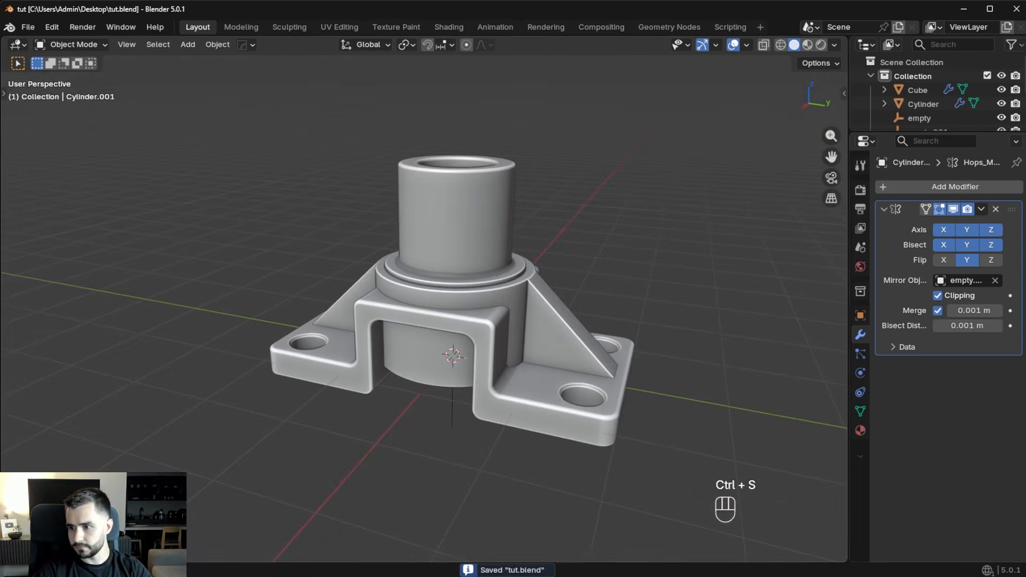
{"action": "middle_click_drag", "start_coordinate": [608, 363], "coordinate": [611, 329]}
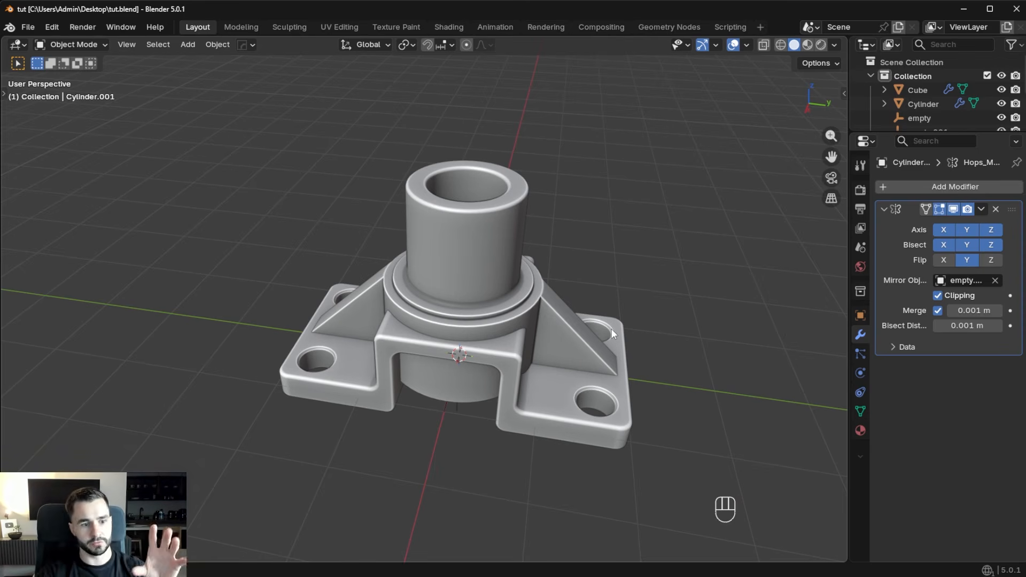
{"action": "middle_click_drag", "start_coordinate": [582, 357], "coordinate": [563, 390]}
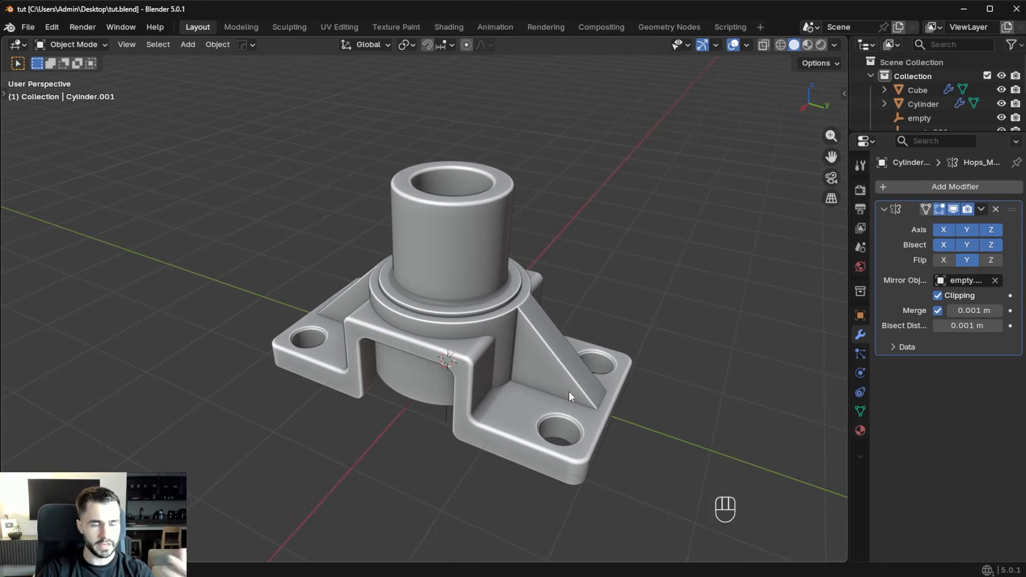